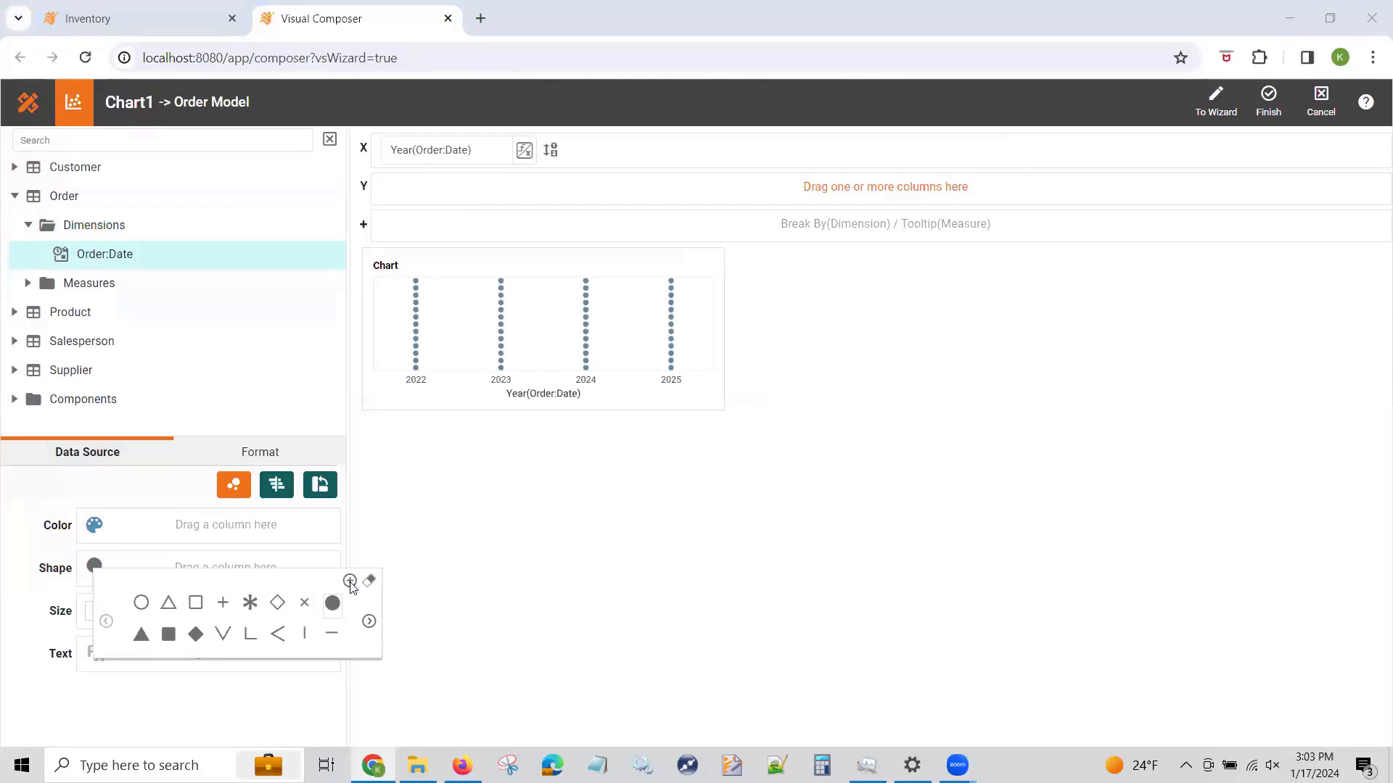
Import boy-with-headphones_green.png as a custom shape and apply it to the points of the Order:Date chart
left_click(350, 580)
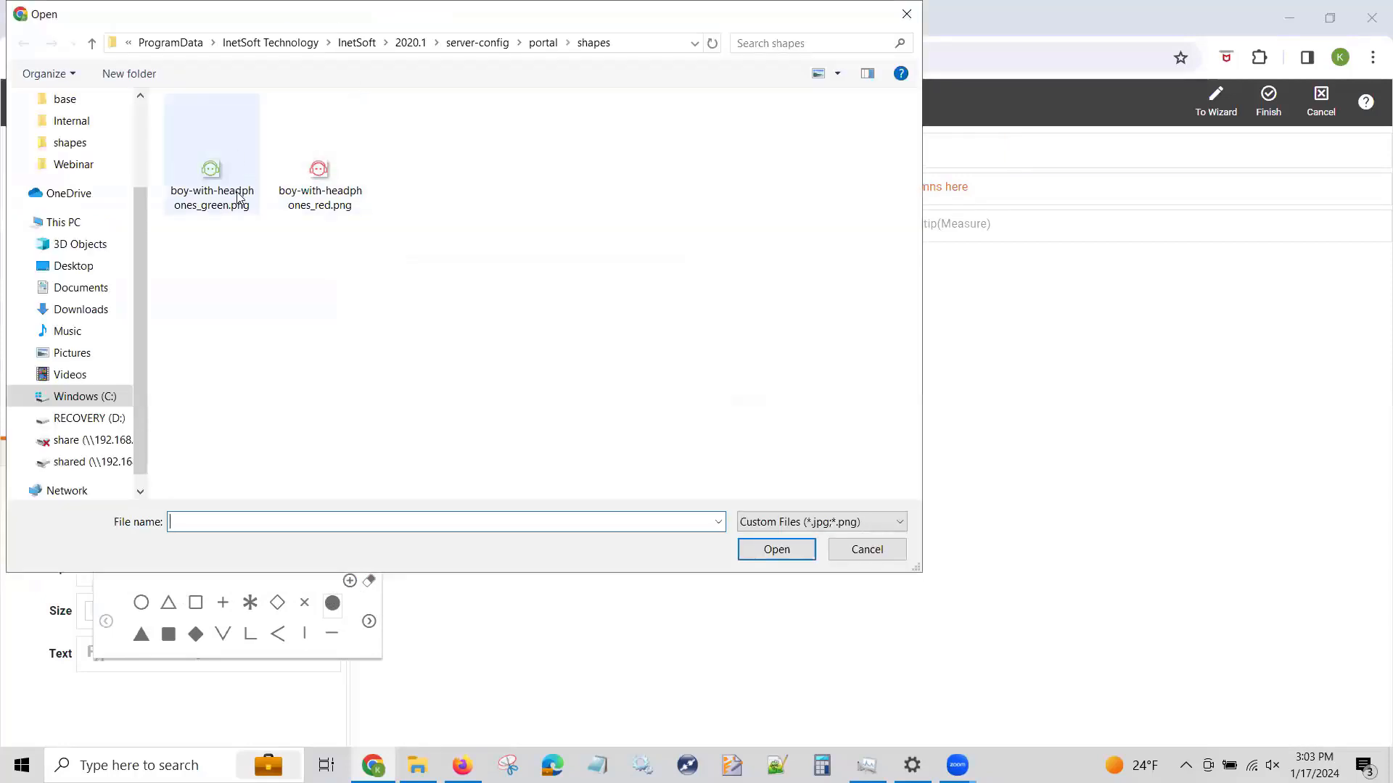
left_click(215, 151)
left_click(775, 550)
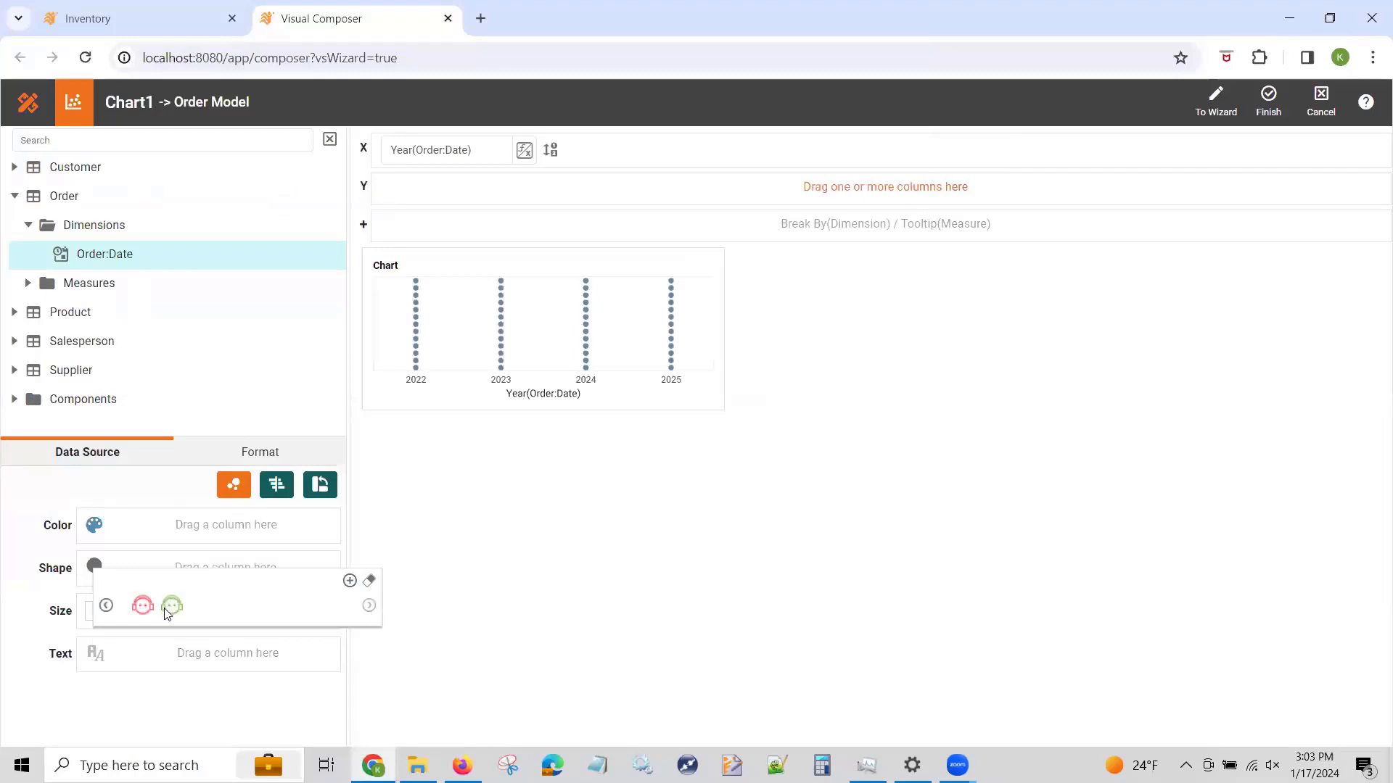
left_click(172, 609)
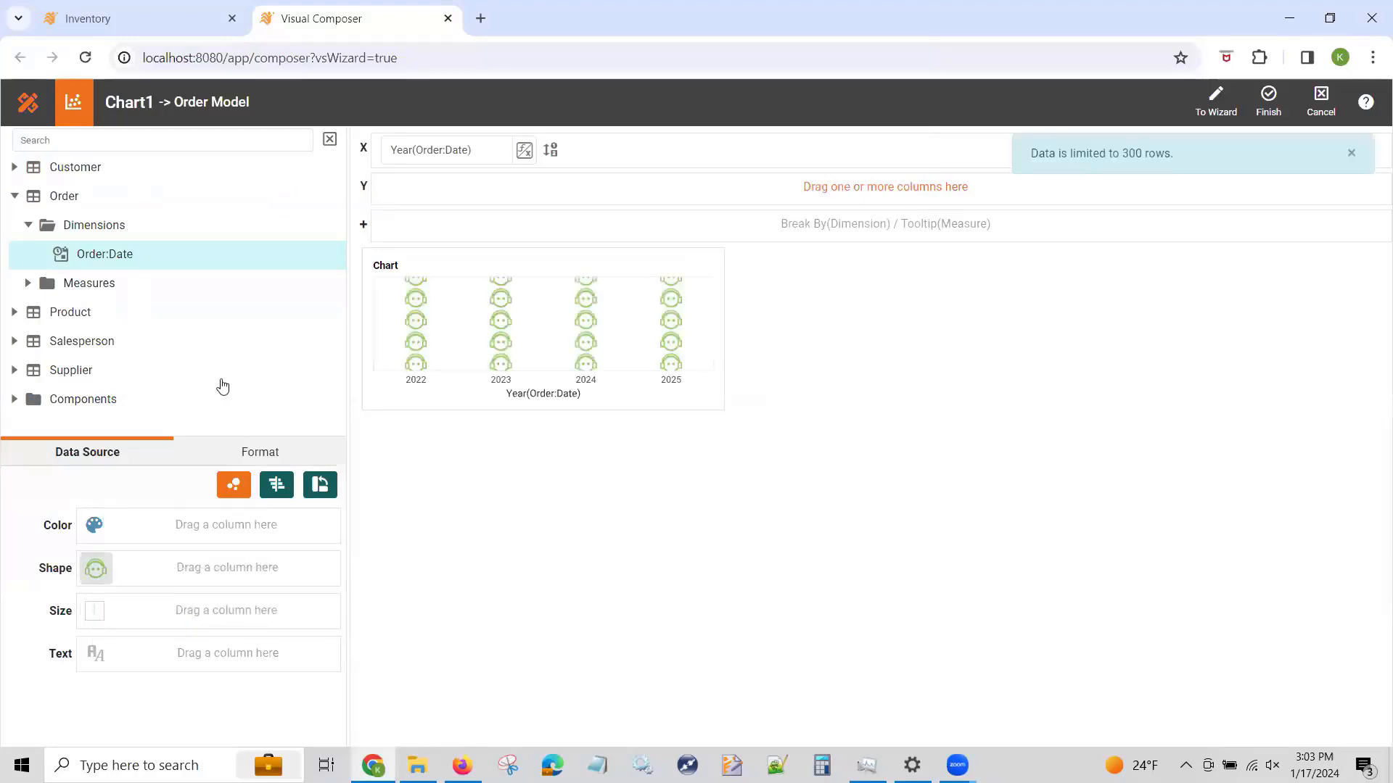
Examine the full set of available point shapes, including the built-in symbols and the imported headphone images
left_click(97, 572)
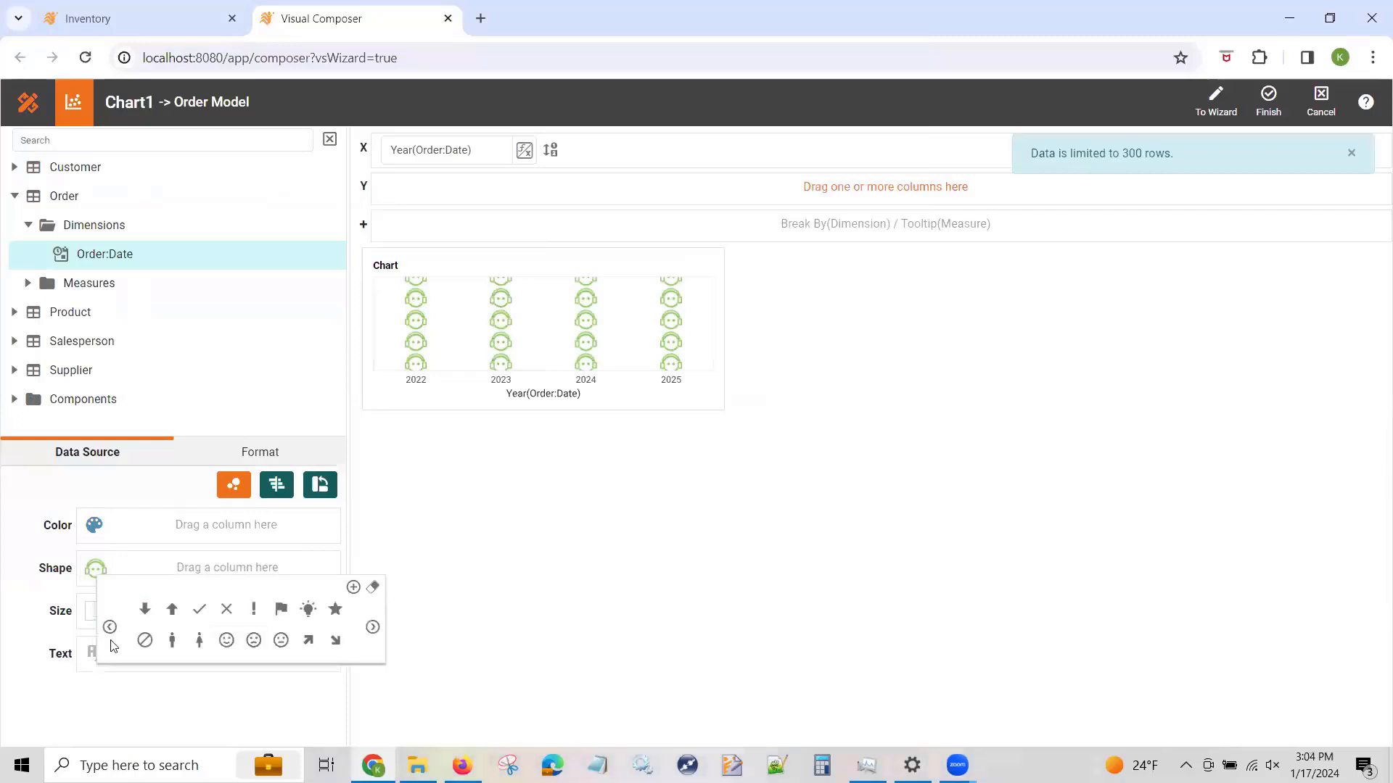
left_click(111, 627)
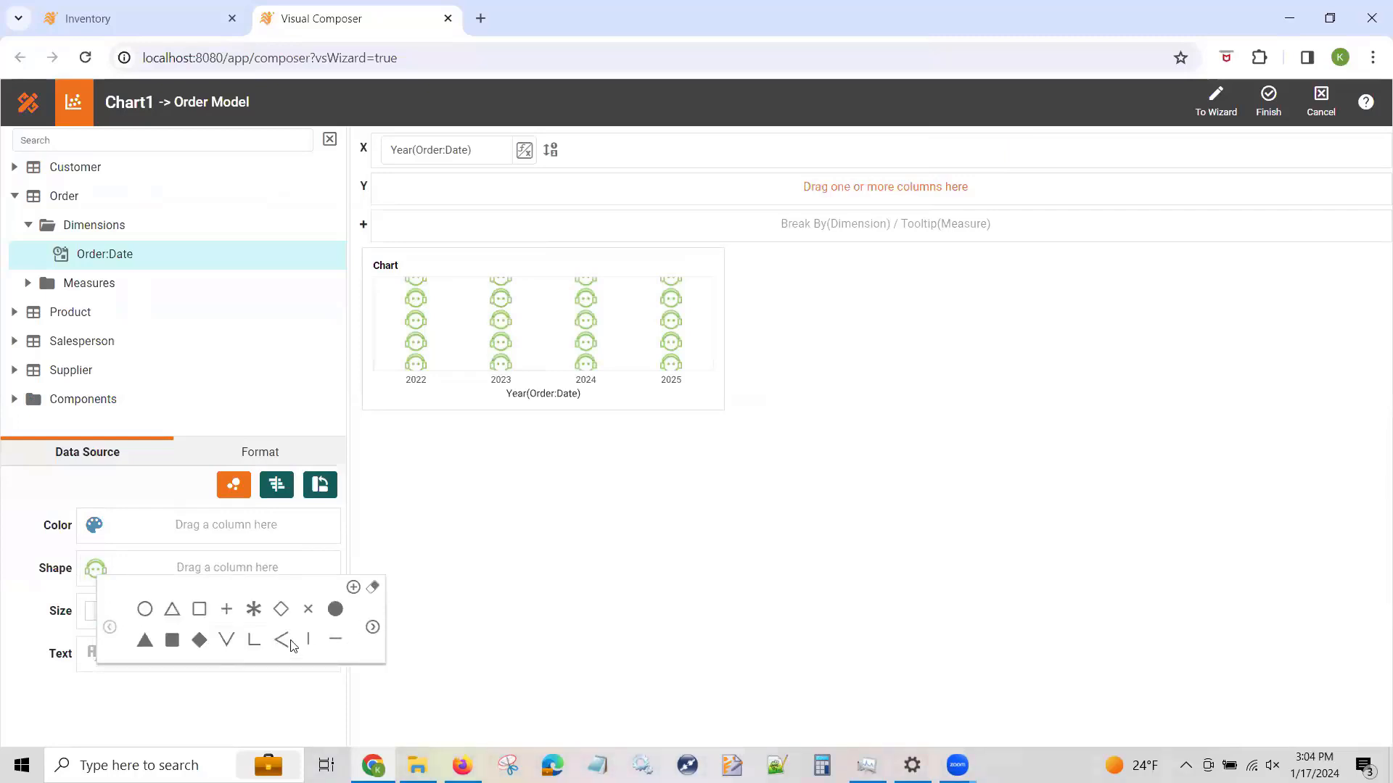
left_click(372, 628)
left_click(372, 628)
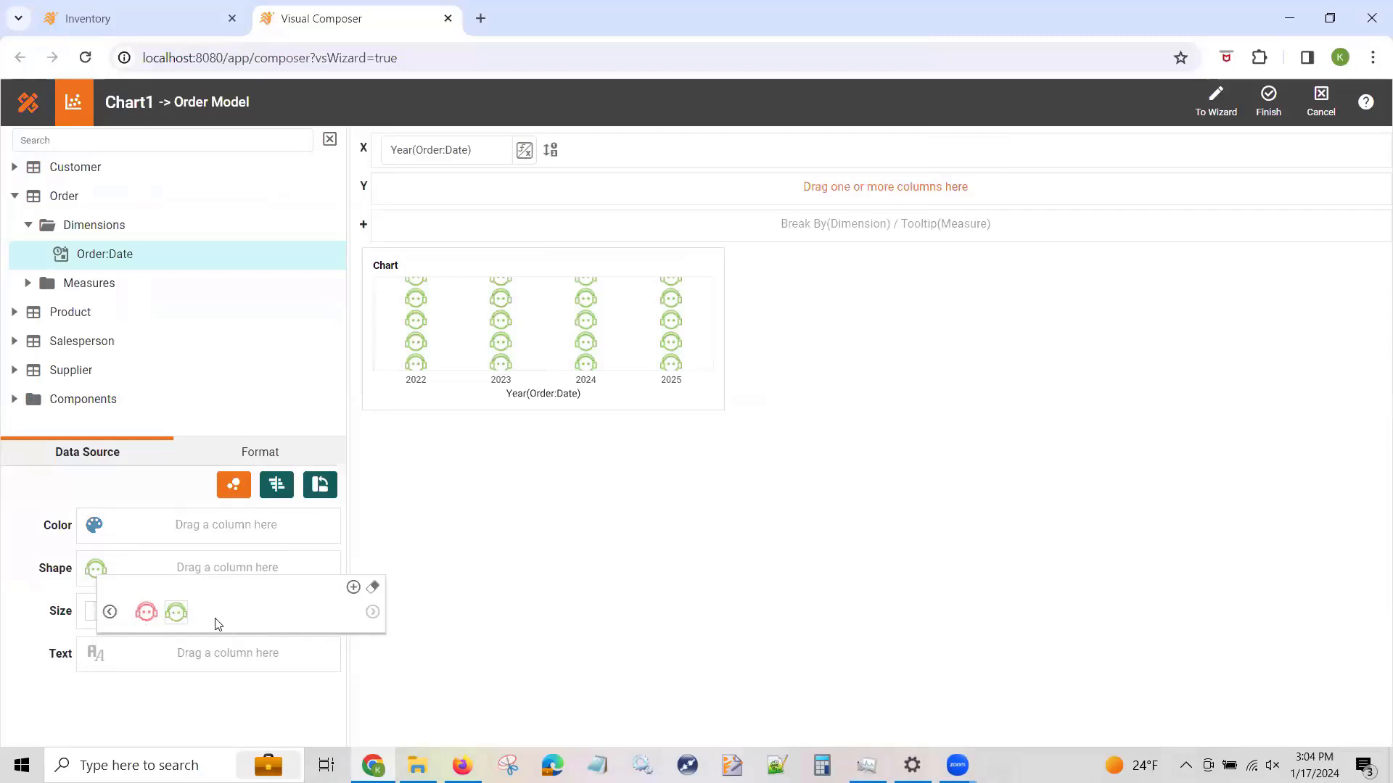
left_click(110, 614)
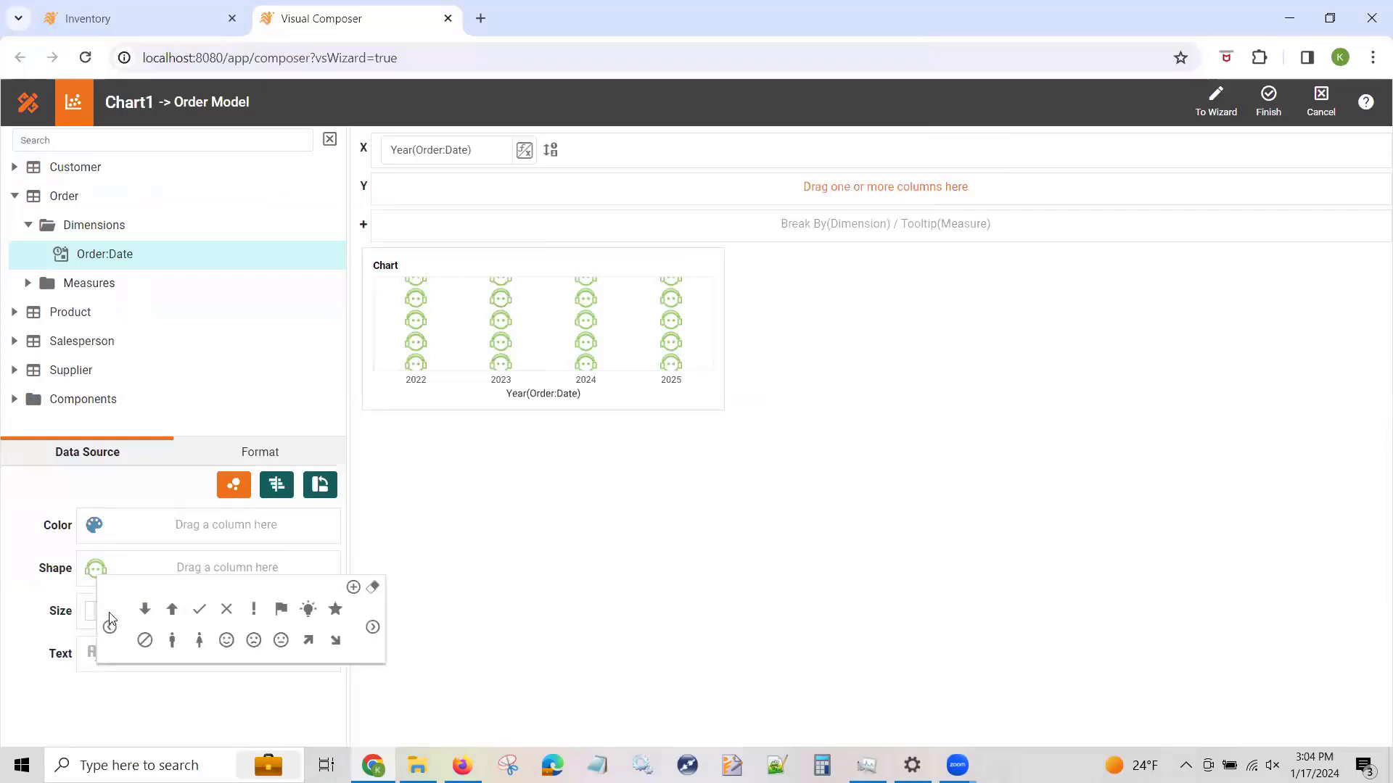
left_click(109, 626)
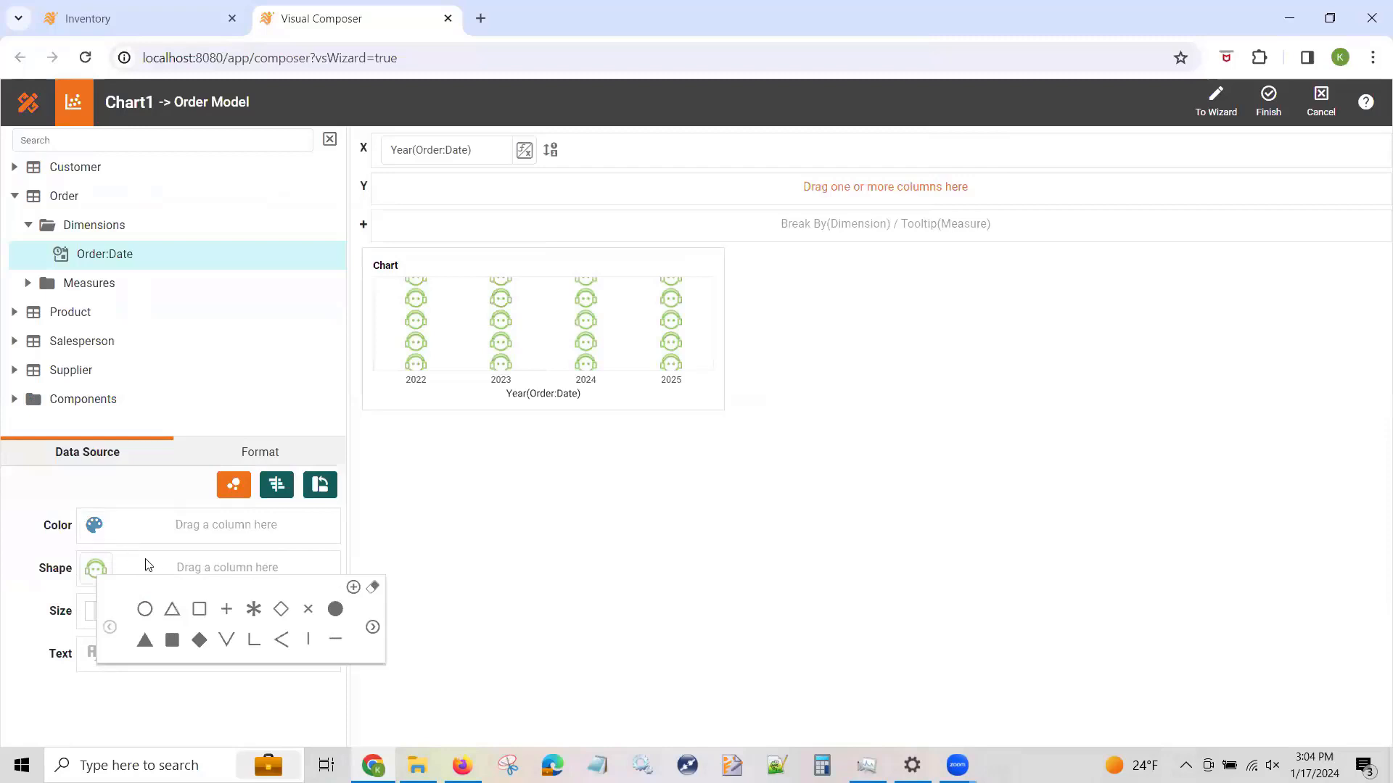
Change the chart style from Point to Candle and apply it
left_click(233, 491)
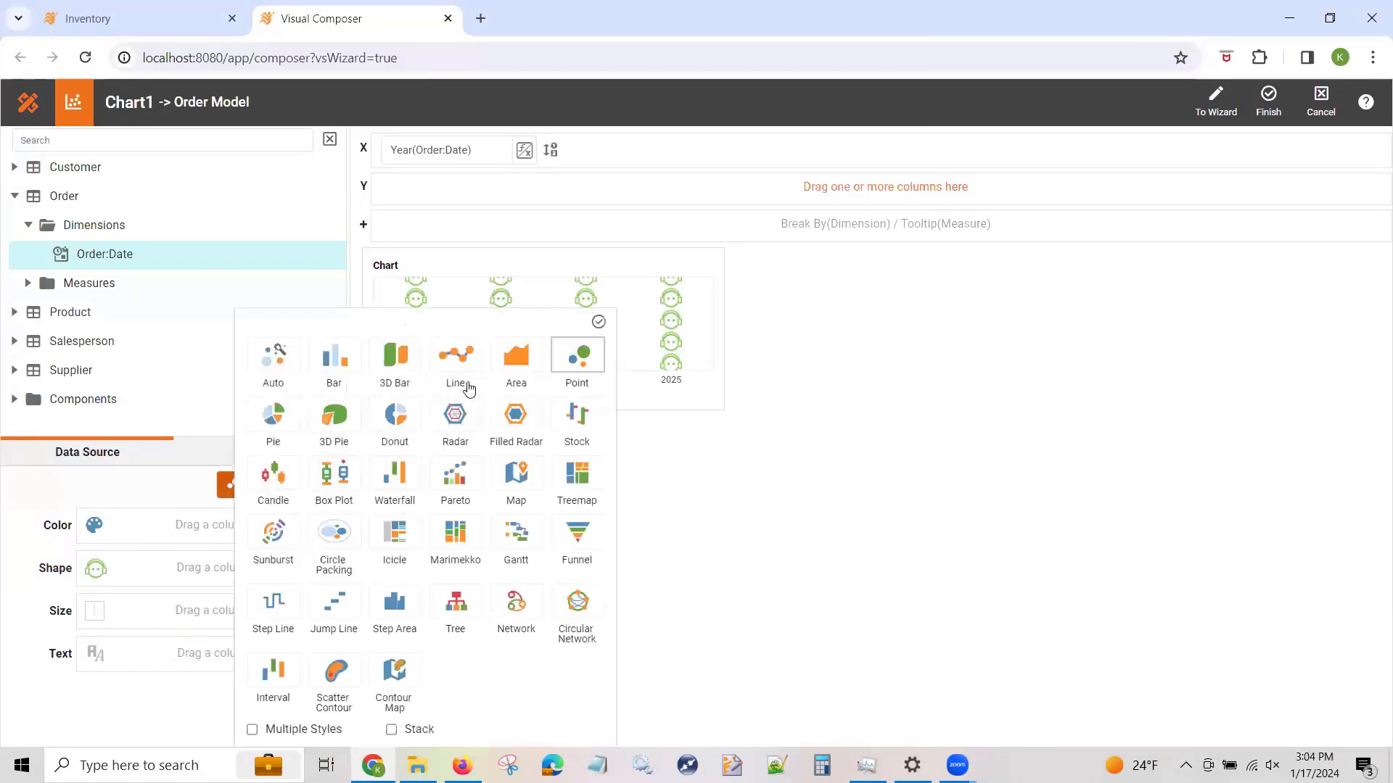
left_click(287, 475)
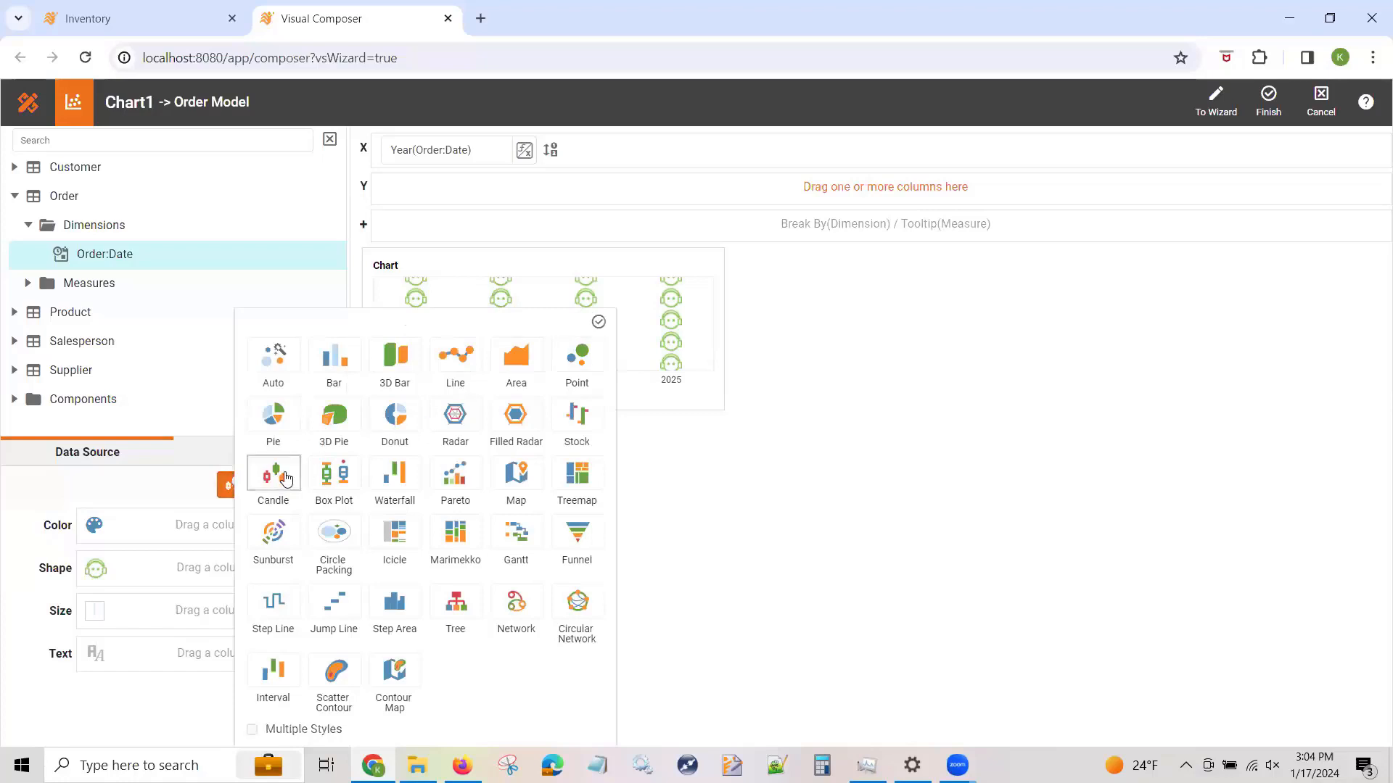
left_click(600, 325)
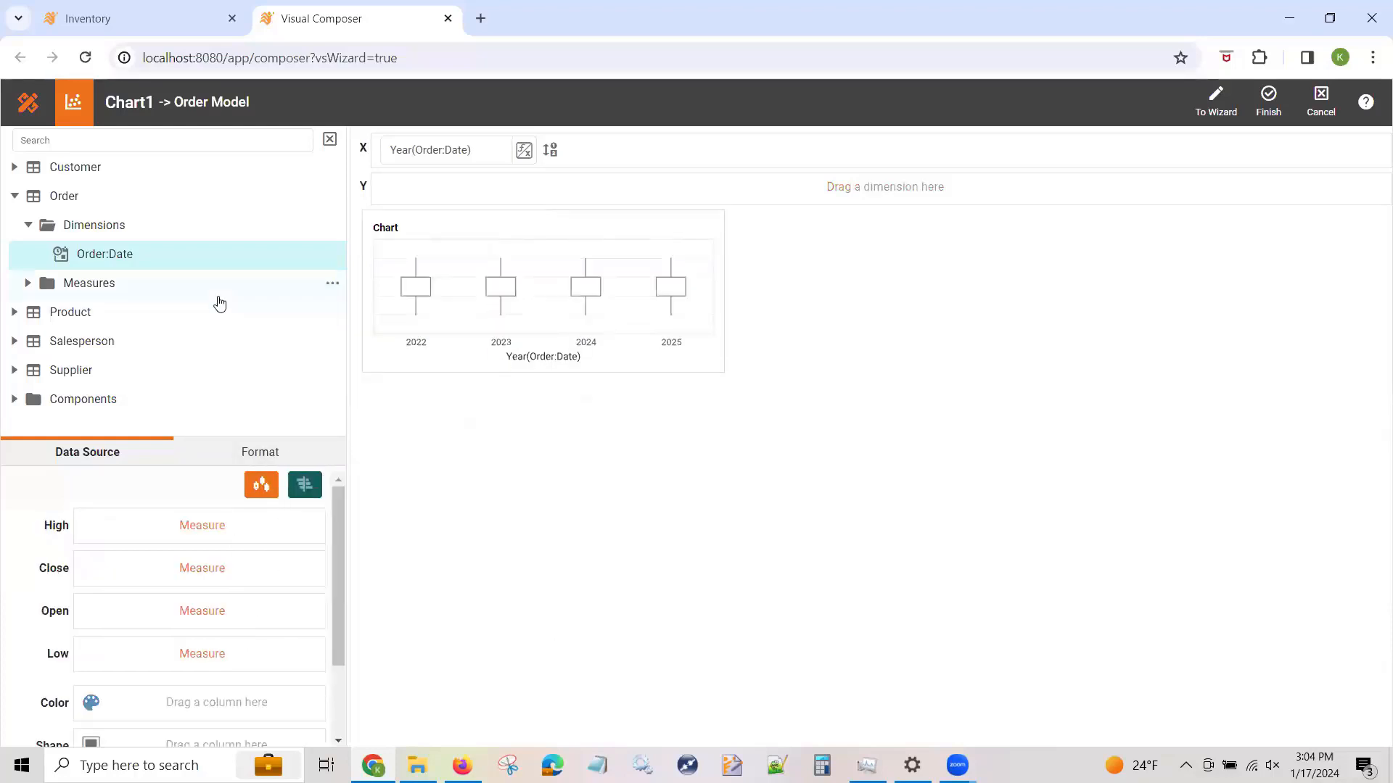
Assign Product:Total to the candle chart's High, Close, Open and Low measures, and finish editing the chart
left_click(15, 313)
left_click(29, 370)
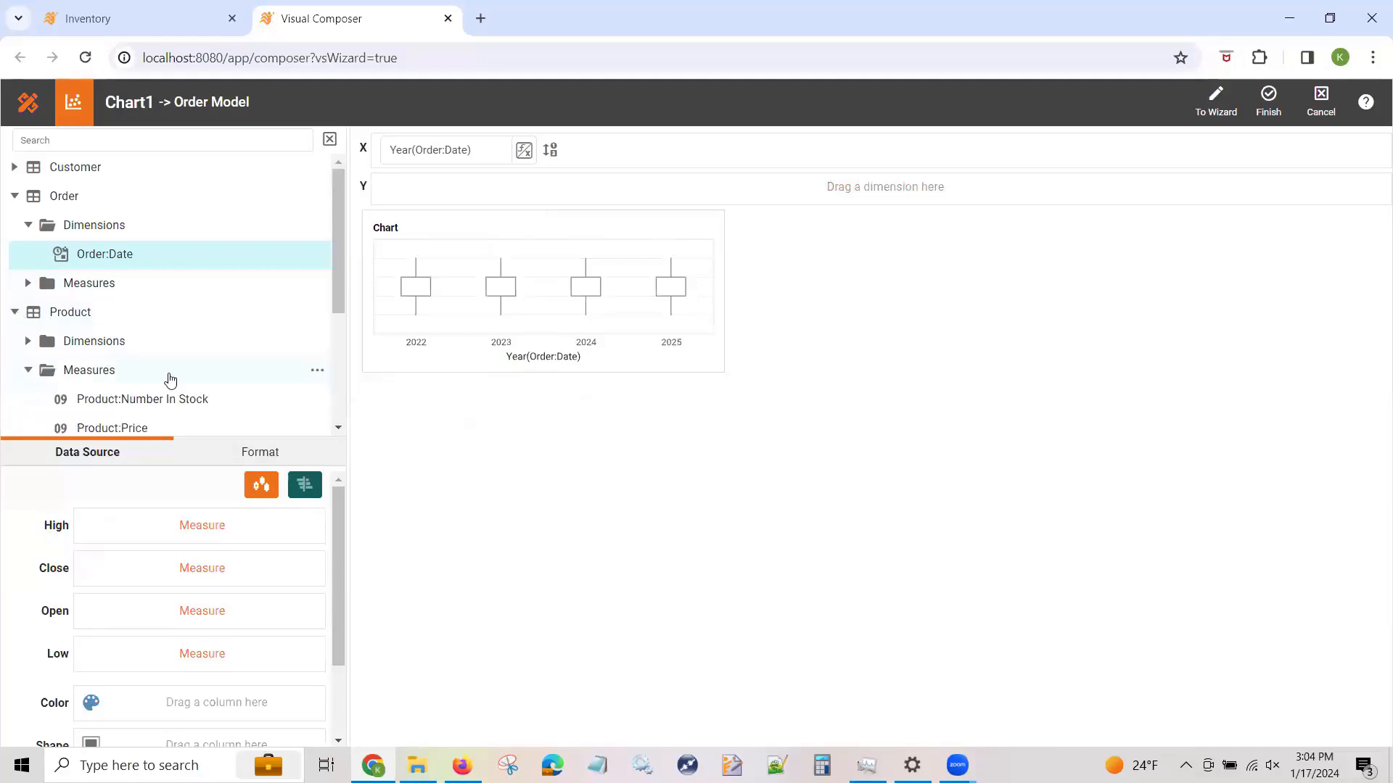
scroll(178, 384, "down", 3)
left_click_drag(140, 363, 160, 538)
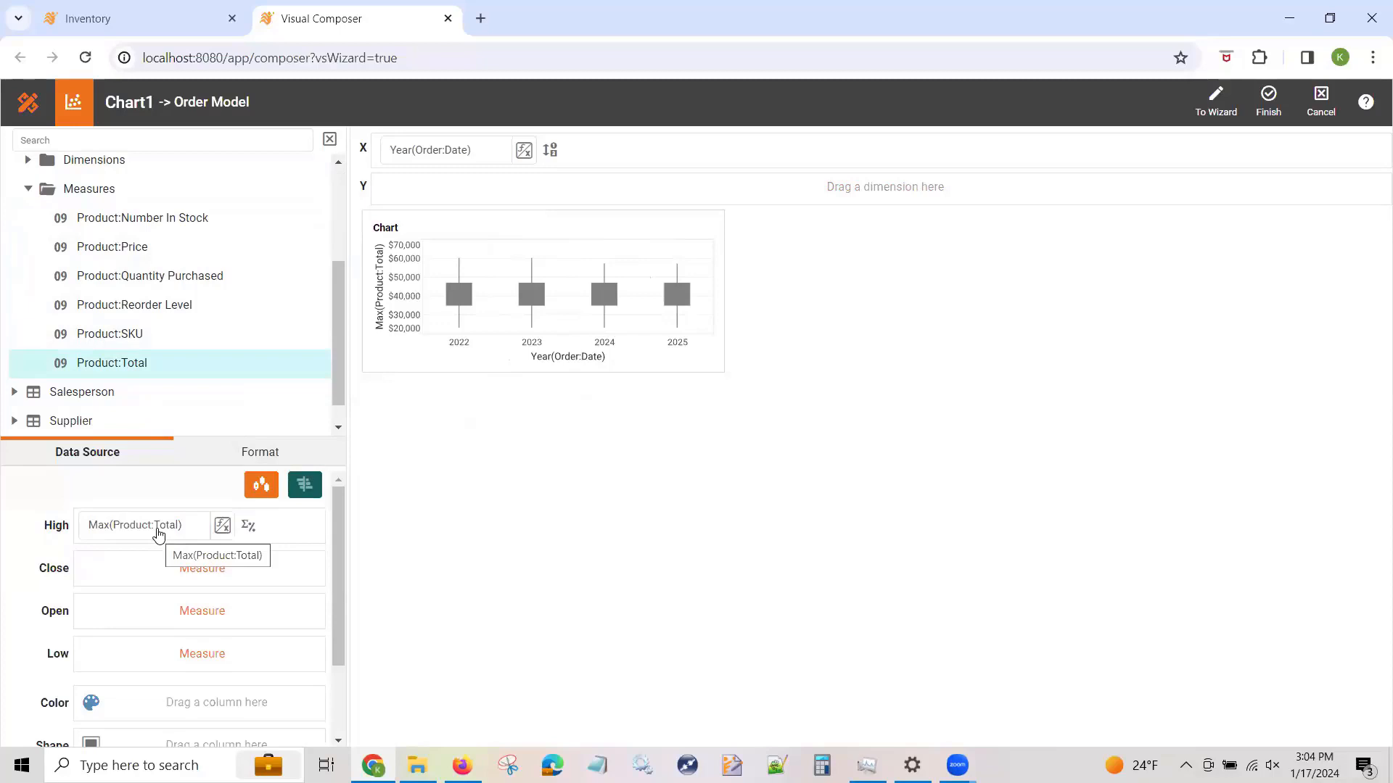
left_click_drag(143, 377, 163, 573)
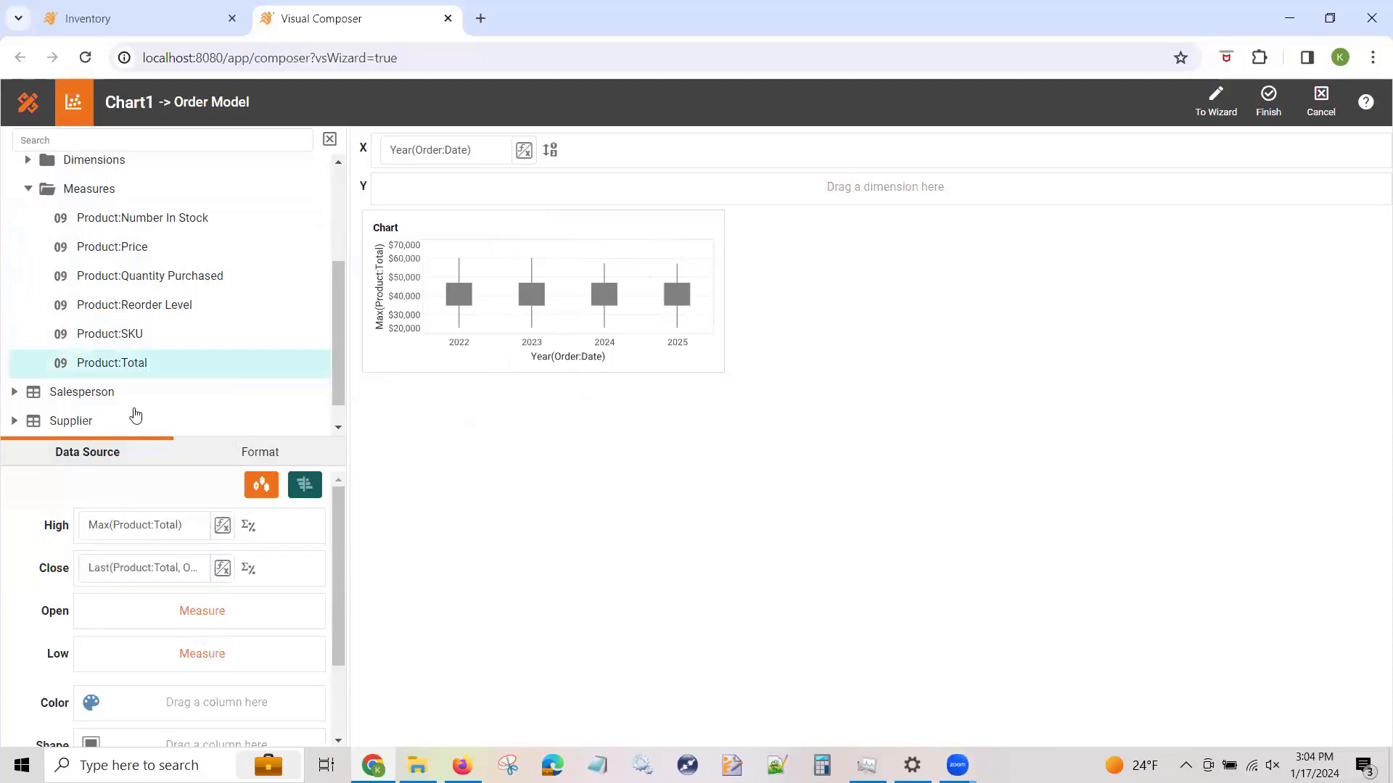
left_click_drag(134, 363, 137, 611)
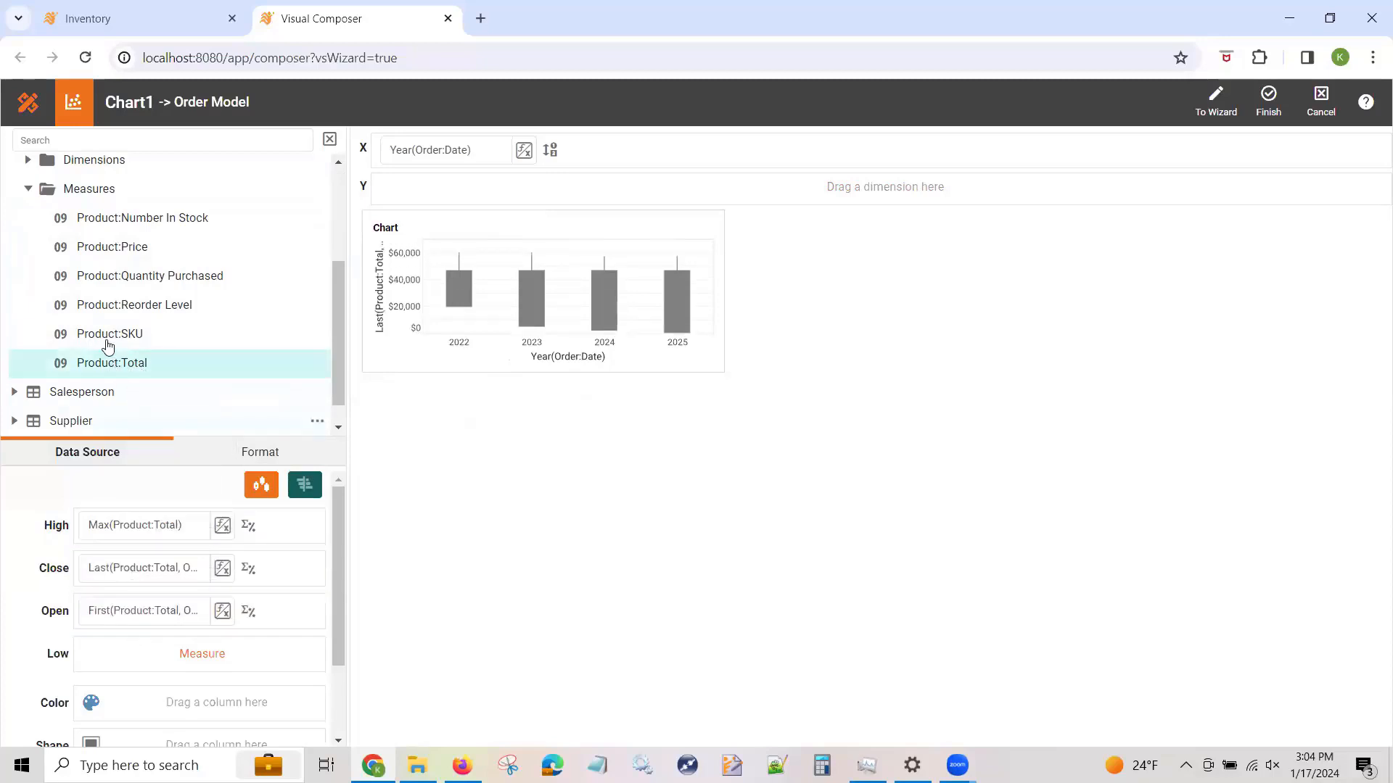
left_click_drag(110, 364, 124, 650)
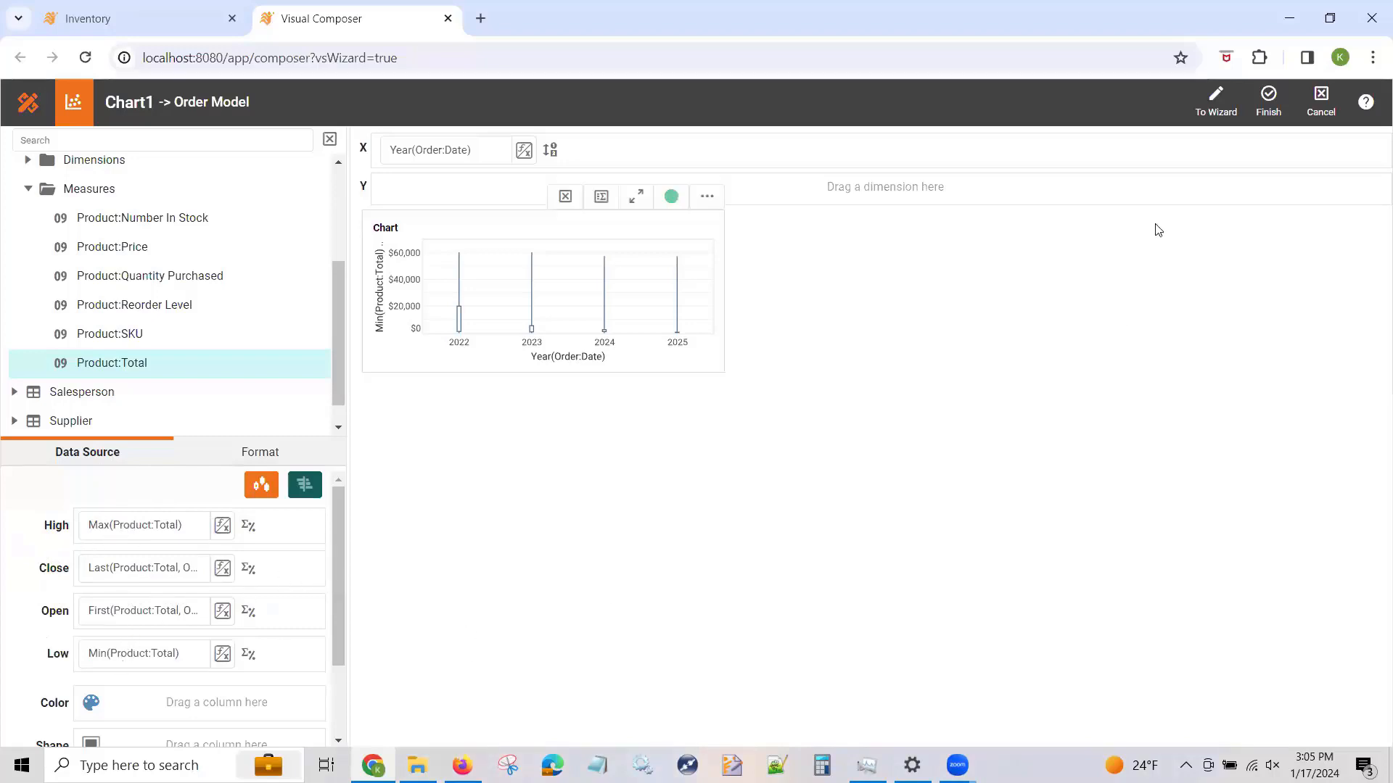
left_click(1271, 109)
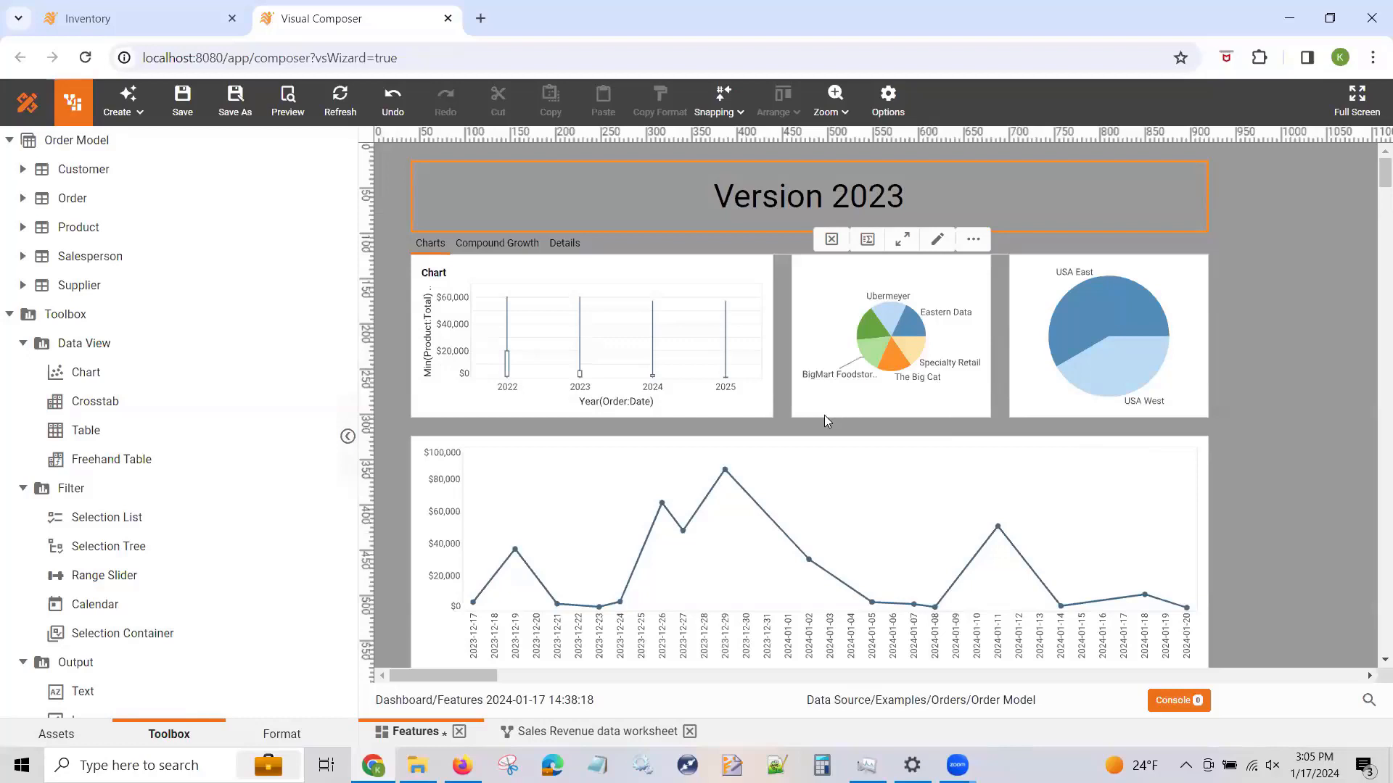
Set the pie ratio of the multicolored company pie chart to .75 in its advanced chart properties
right_click(900, 408)
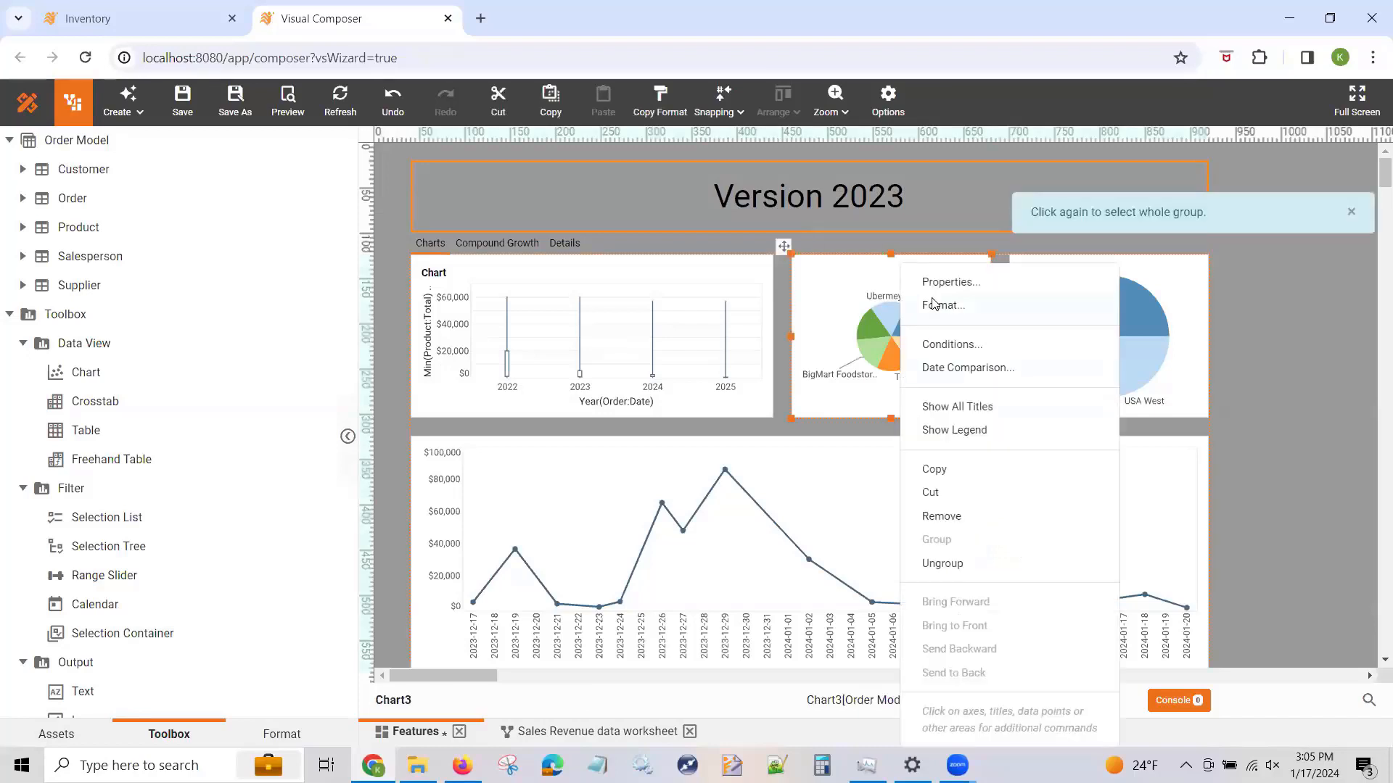
left_click(940, 284)
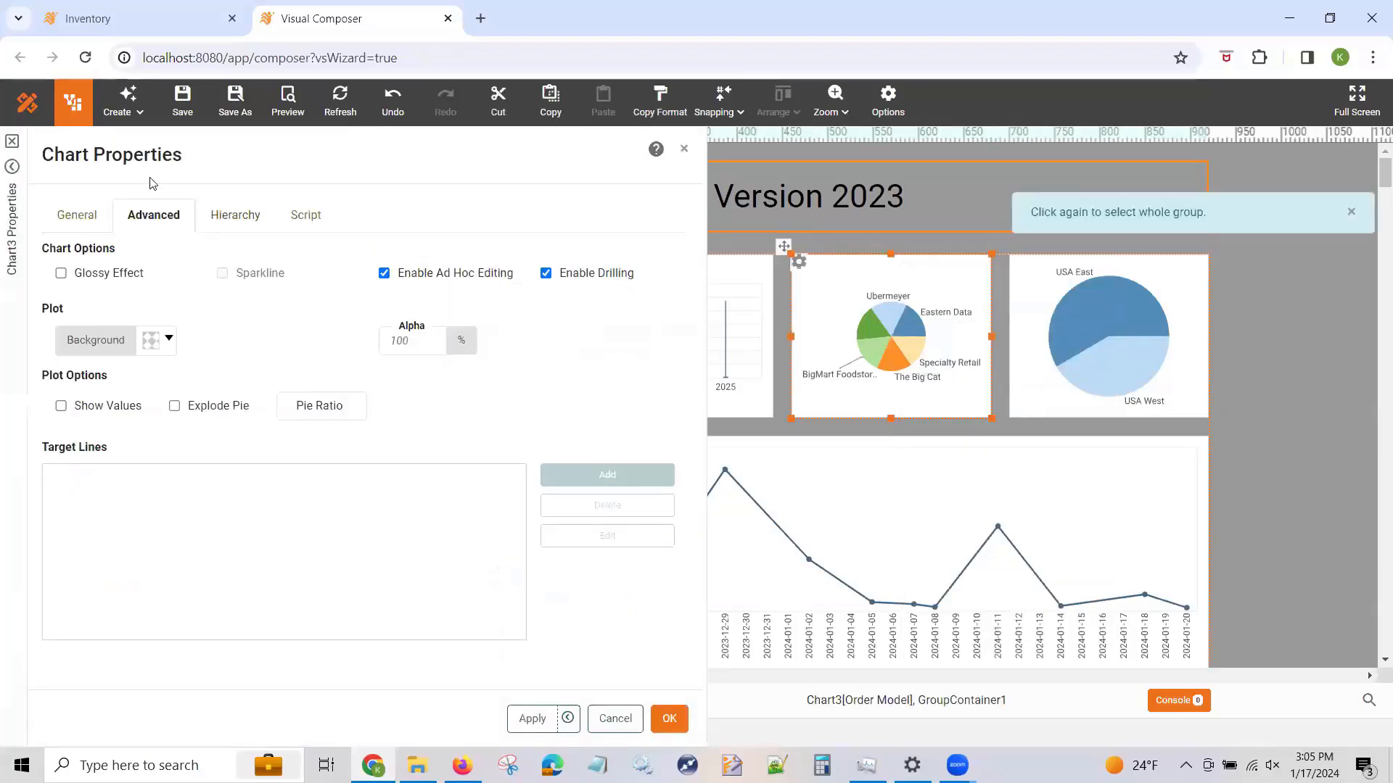
left_click(307, 410)
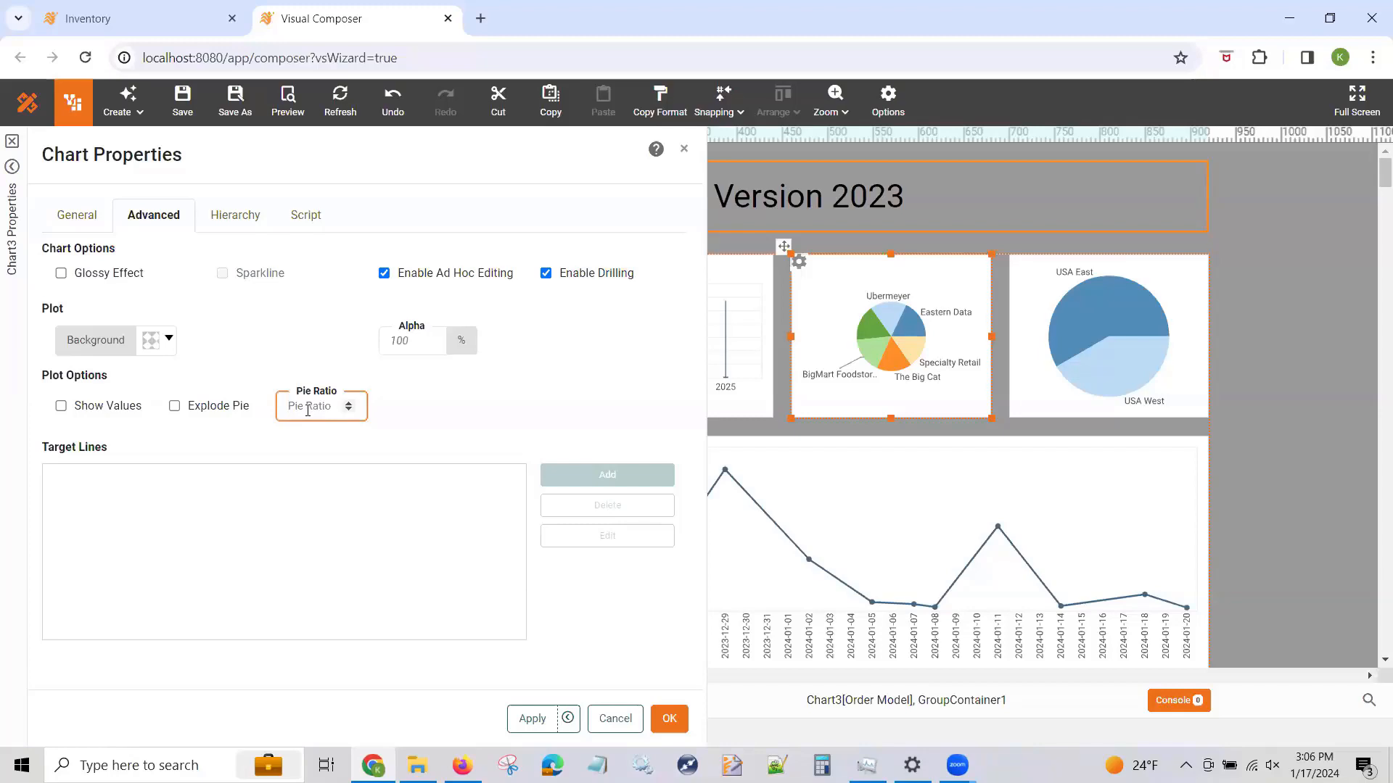
type(".75")
left_click(669, 726)
Set the pie ratio of the USA East/USA West pie chart to .75 in its advanced properties
mouse_move(1088, 325)
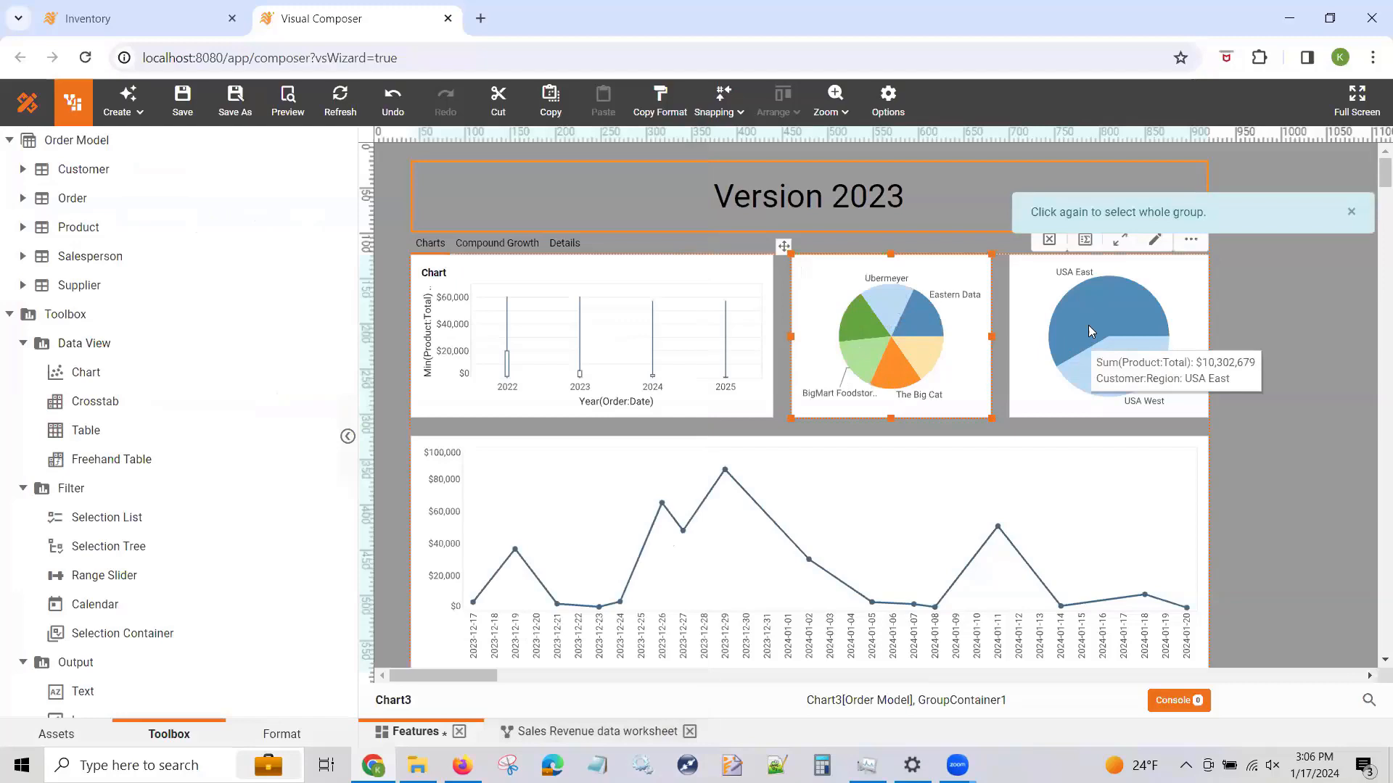
left_click(1050, 301)
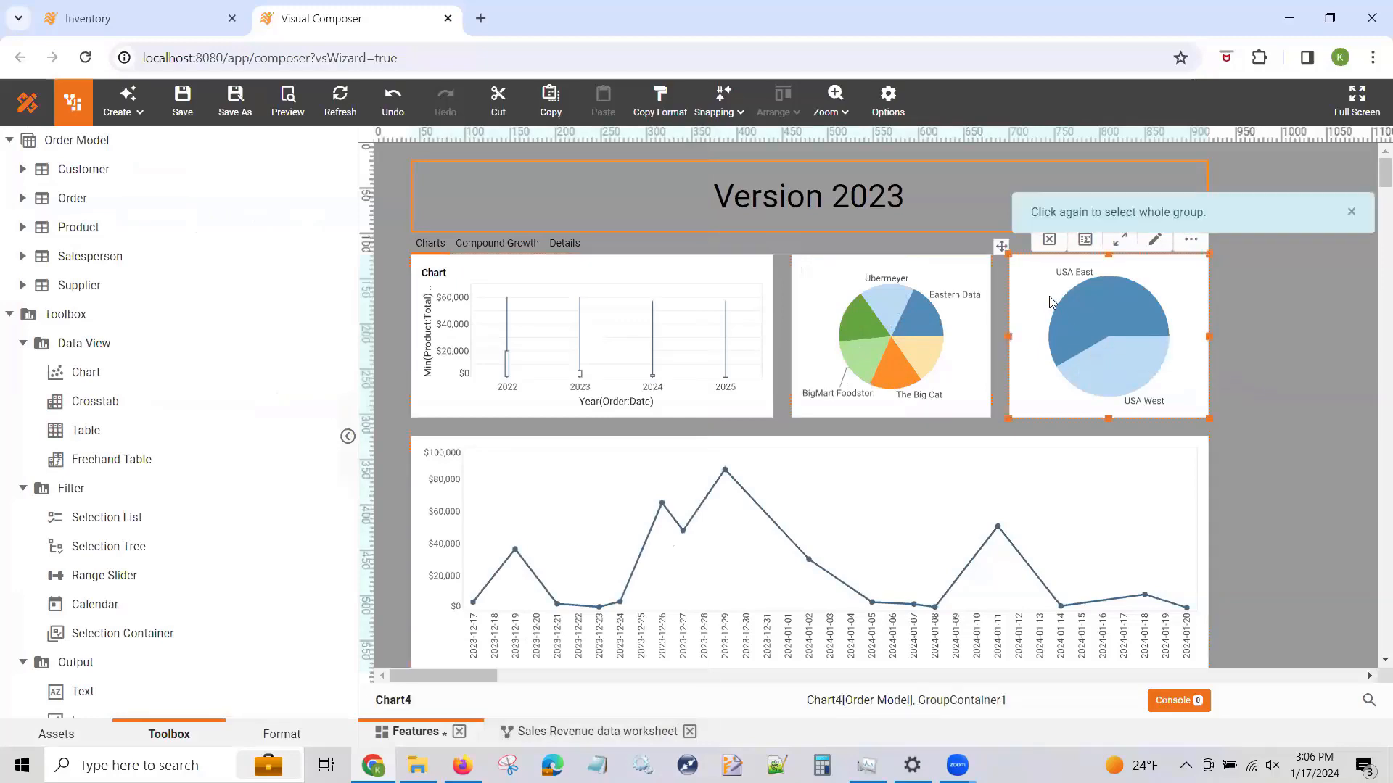
right_click(1050, 301)
left_click(1078, 281)
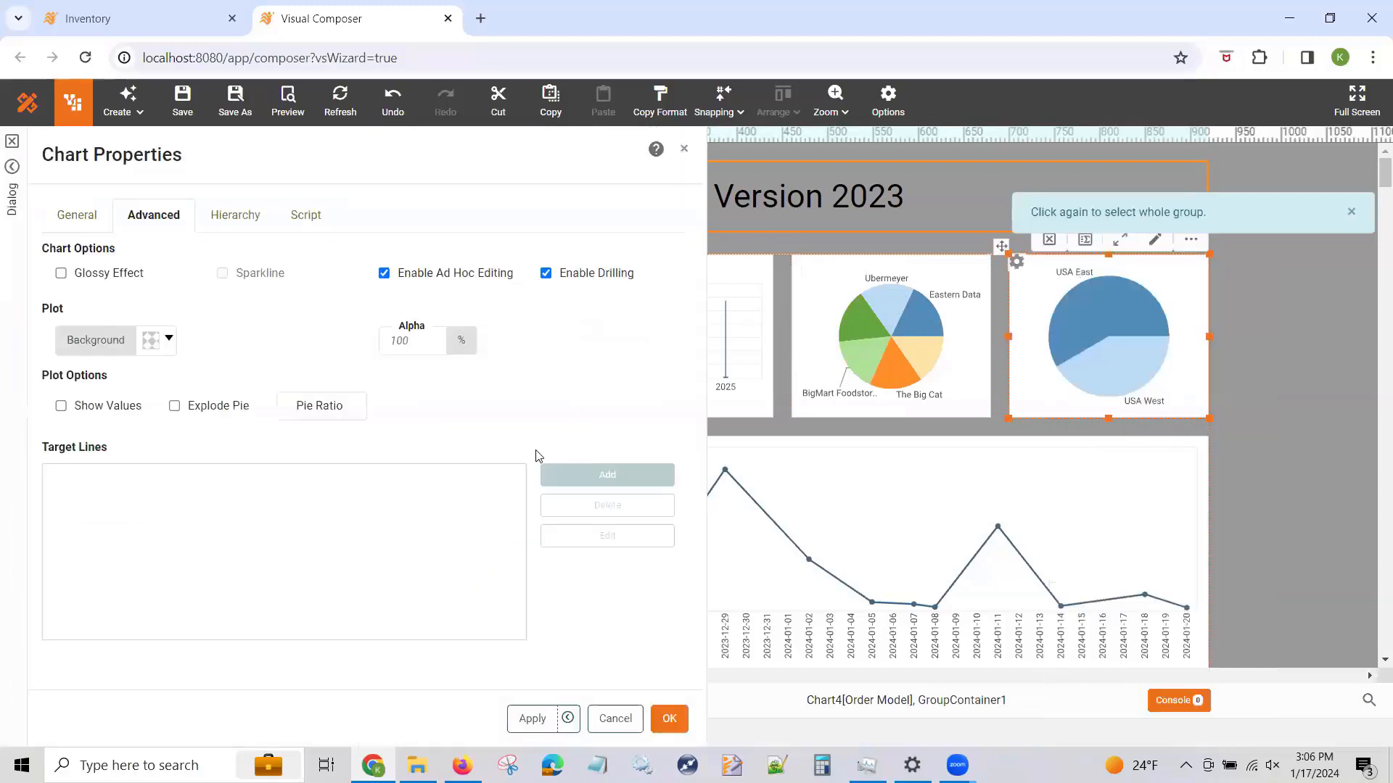
left_click(337, 404)
type(".75")
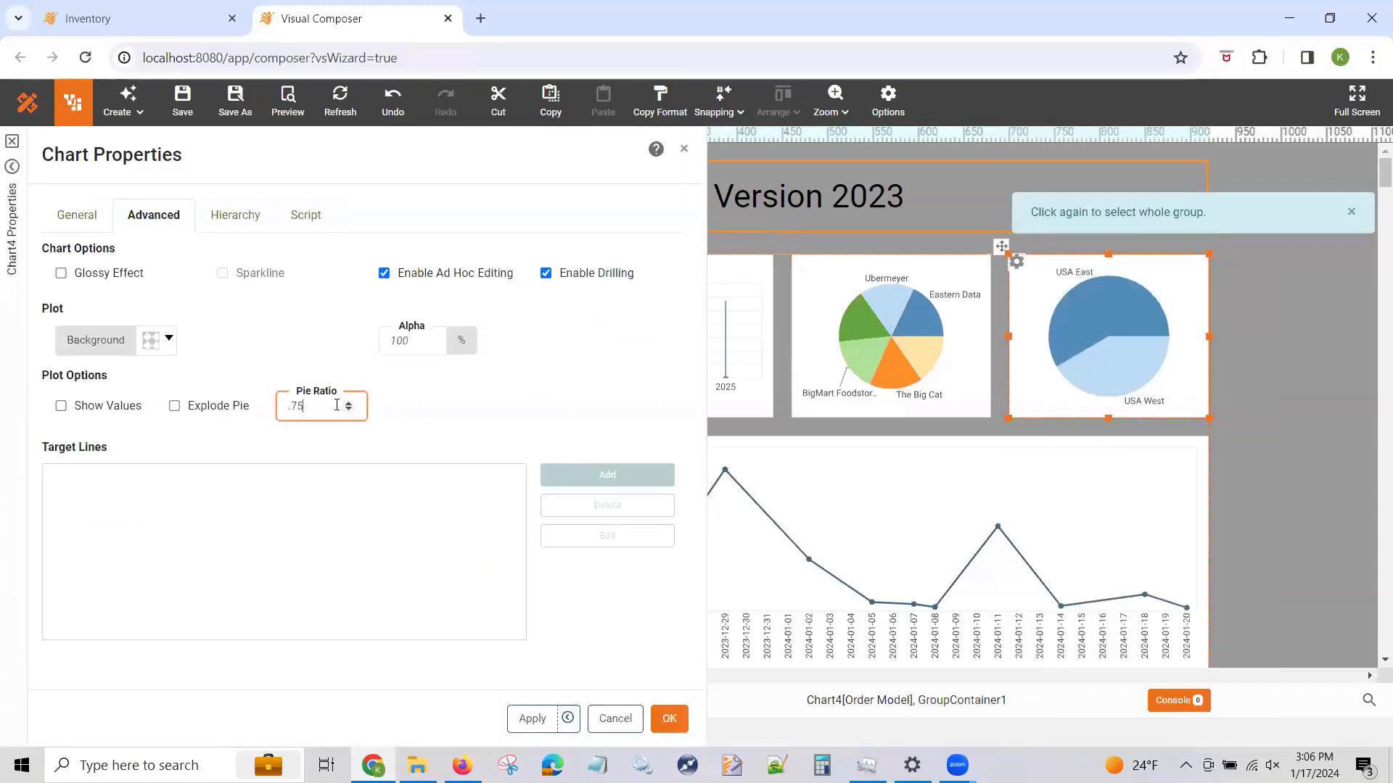
left_click(669, 718)
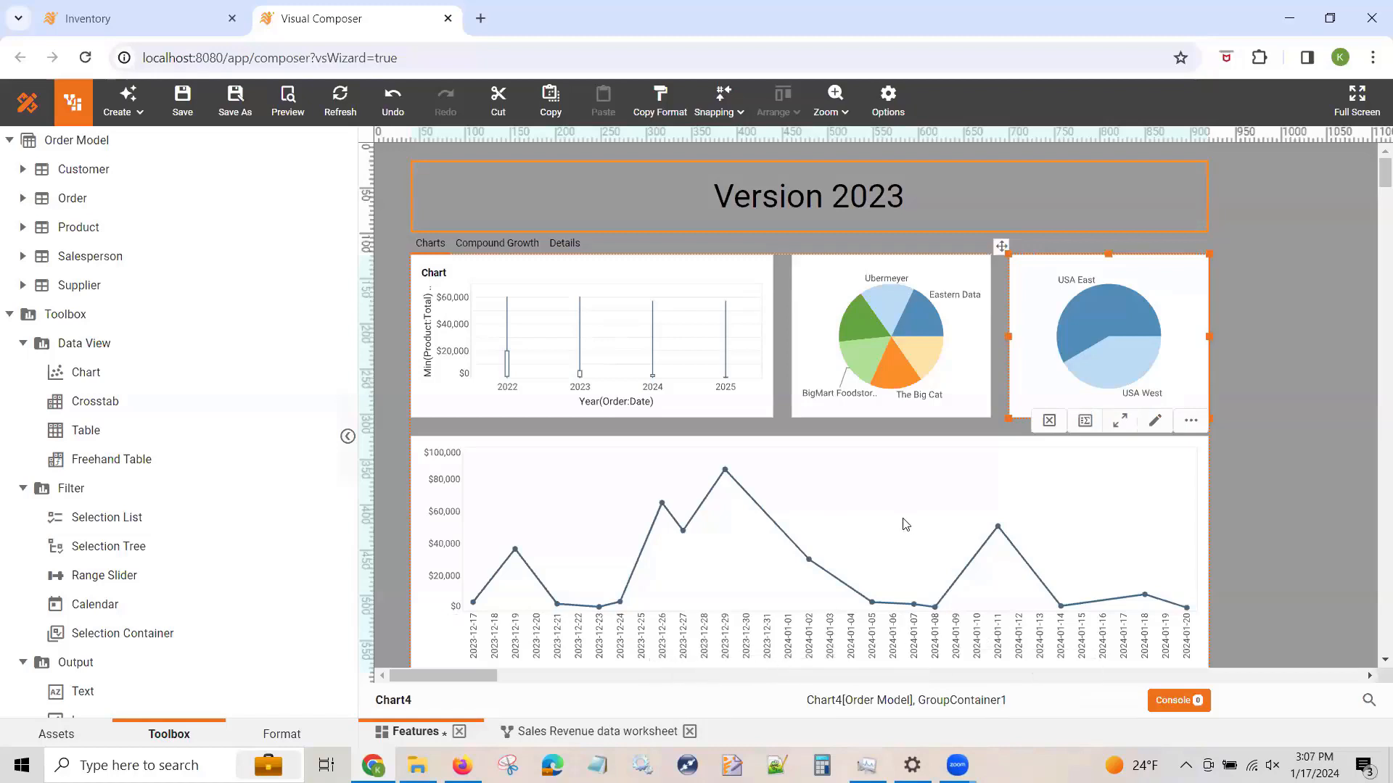
Enable filling time-series gaps with Null for the line chart below the pie charts
right_click(836, 322)
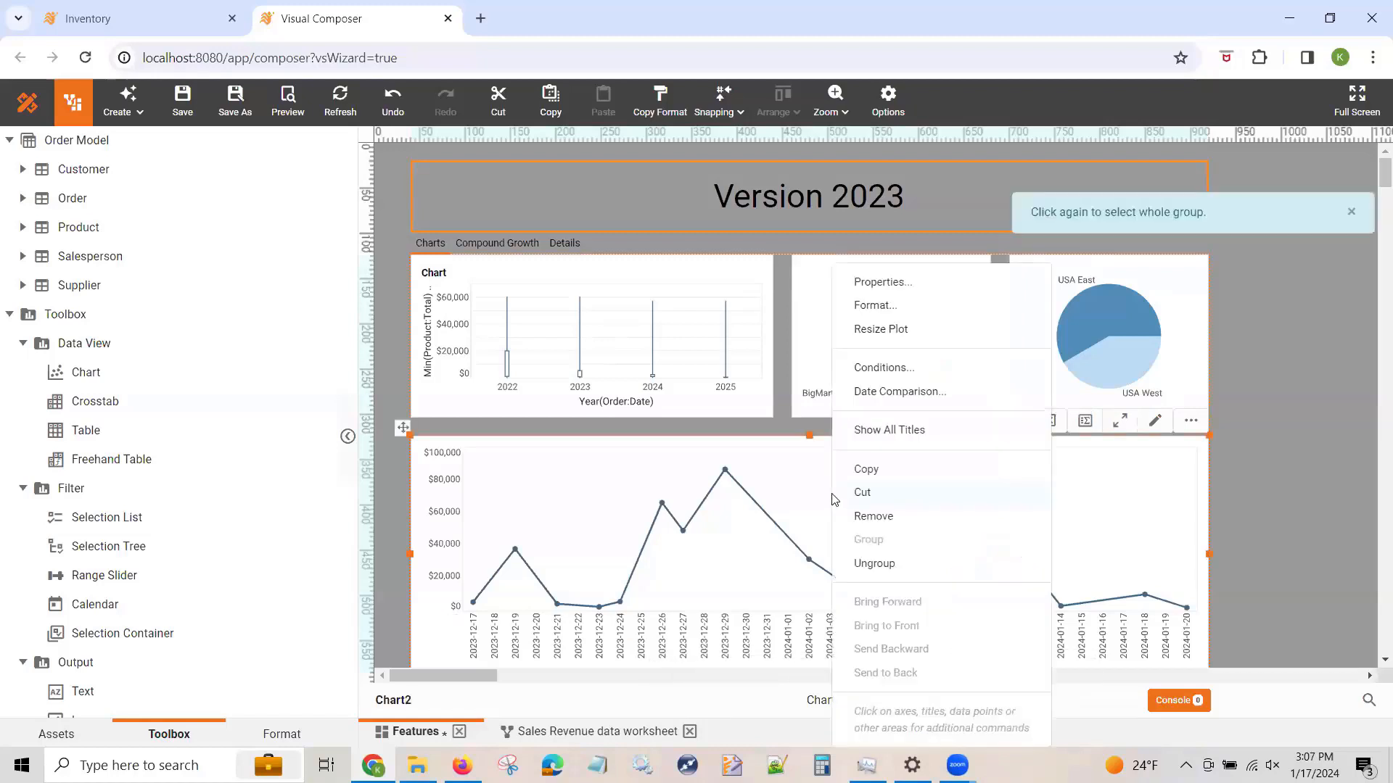
left_click(882, 283)
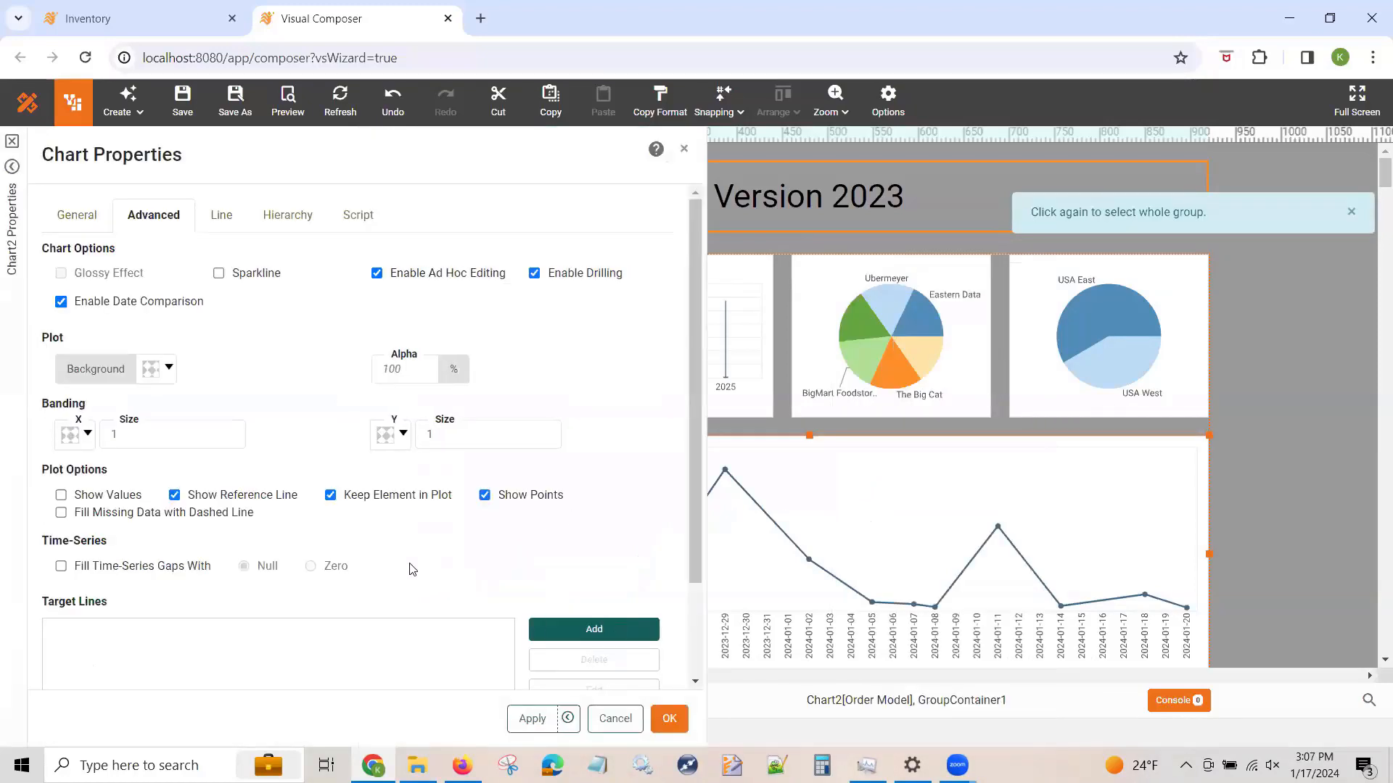
left_click(177, 571)
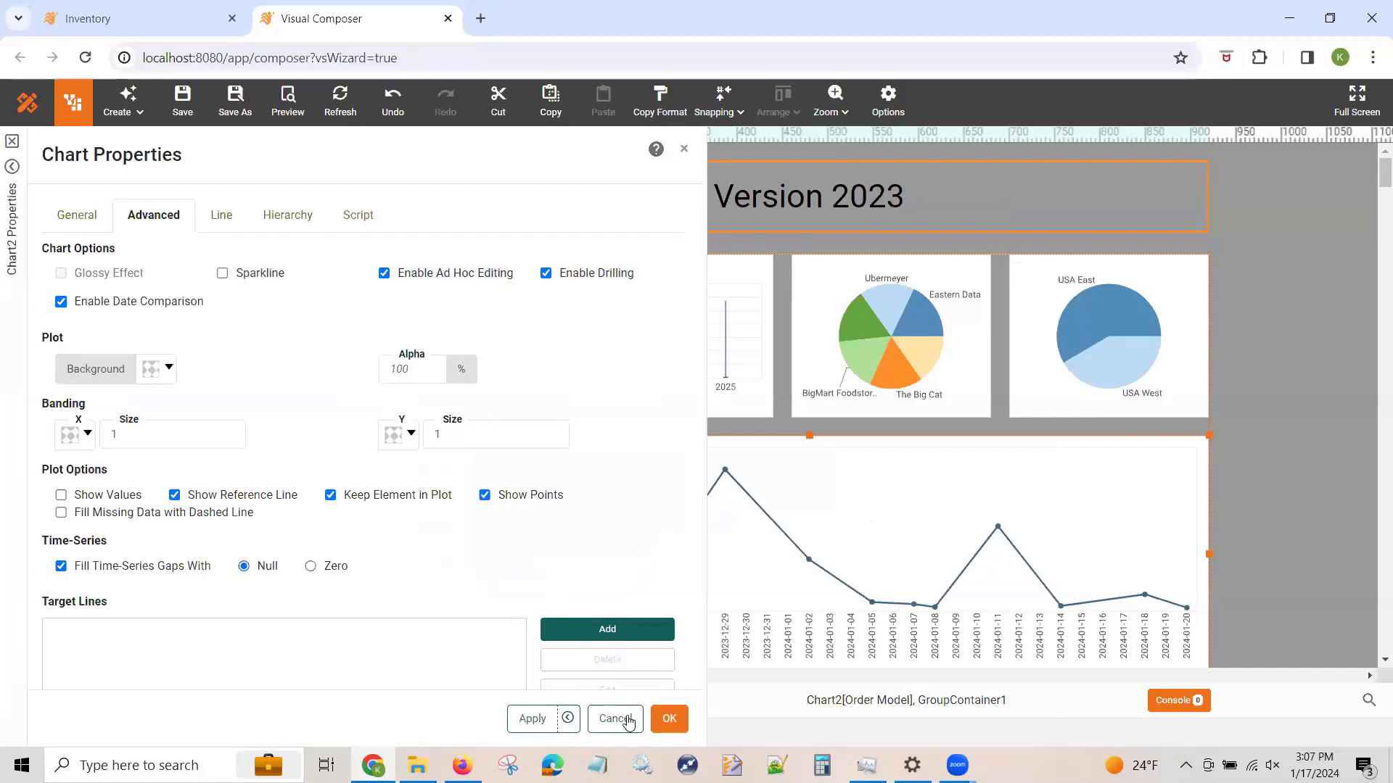
left_click(668, 719)
Enable filling missing data with a dashed line in the line chart's advanced properties
left_click(682, 472)
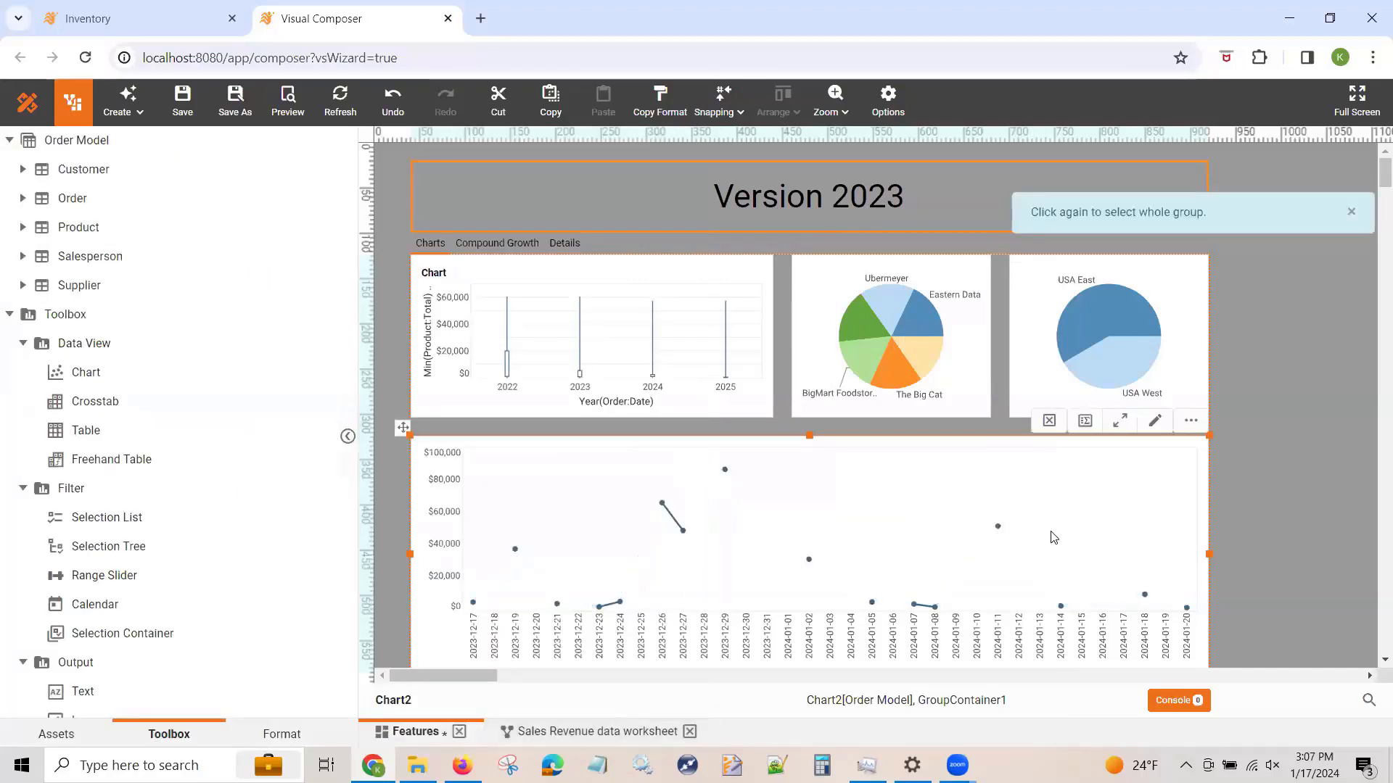
right_click(814, 499)
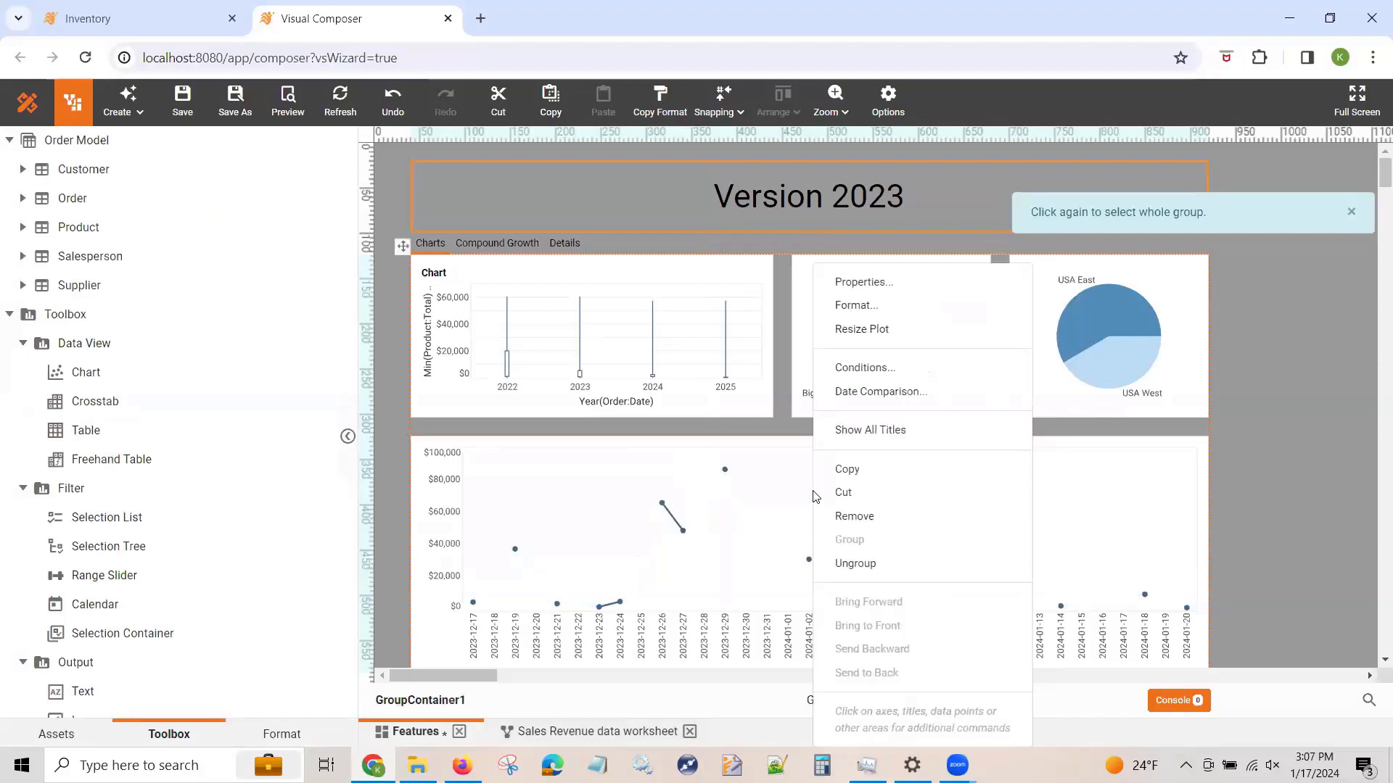
left_click(862, 285)
left_click(120, 515)
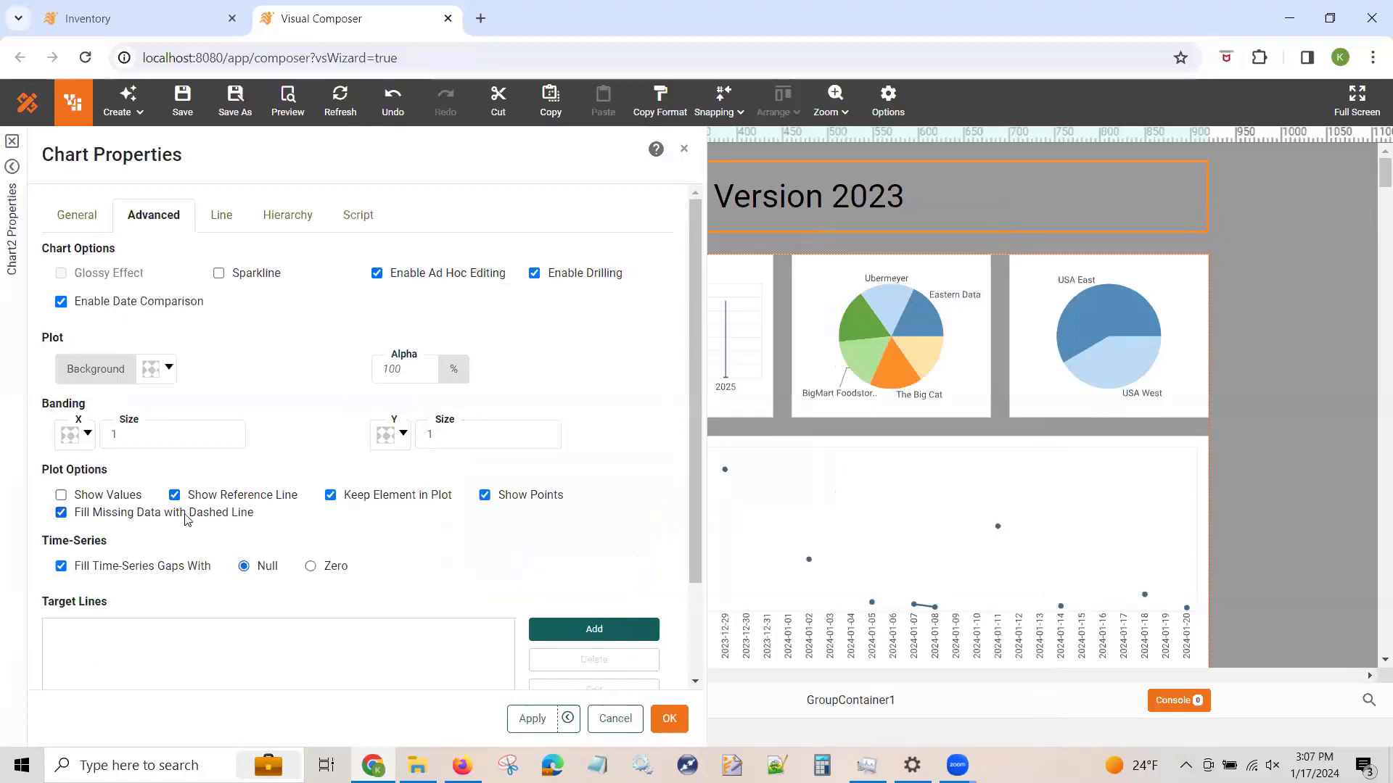
left_click(677, 719)
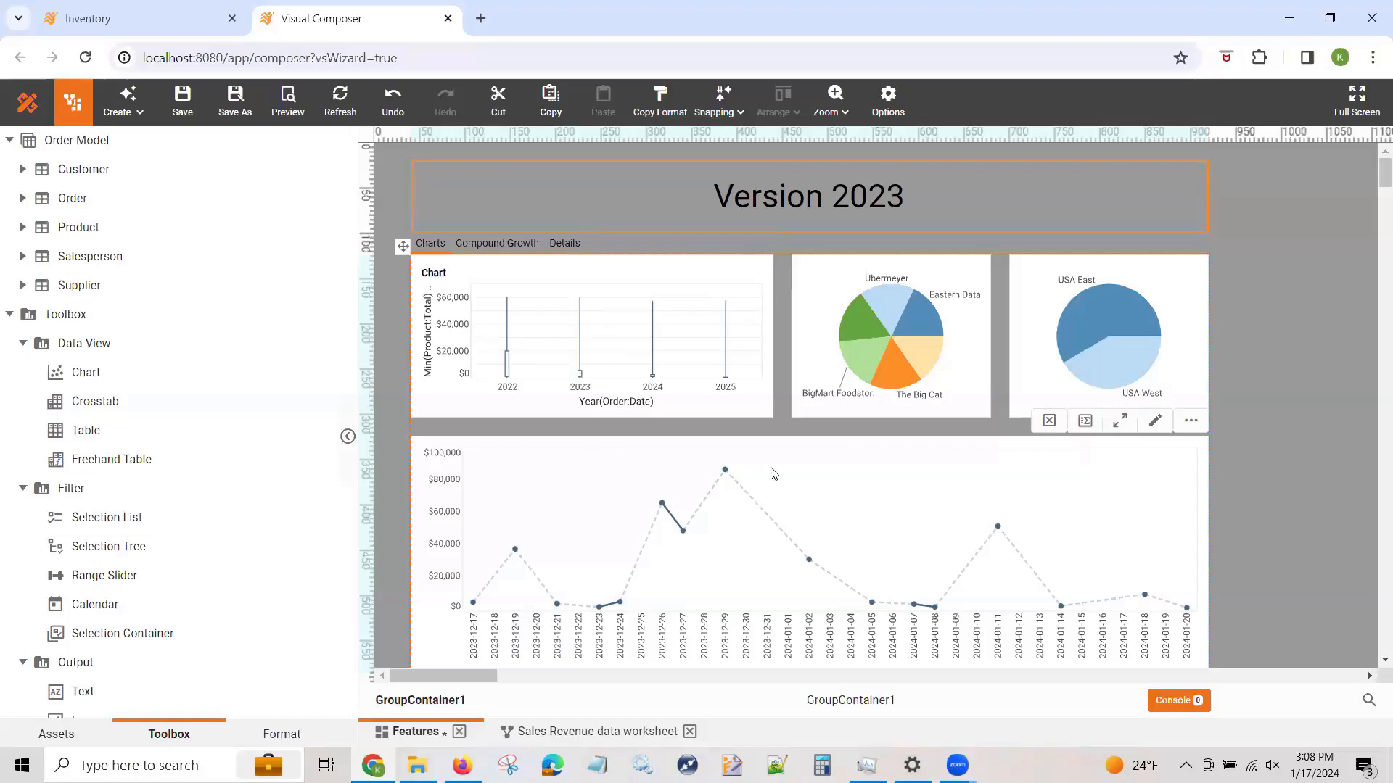
Open the Compound Growth crosstab for editing and expand the Order measures in its data source tree
left_click(497, 244)
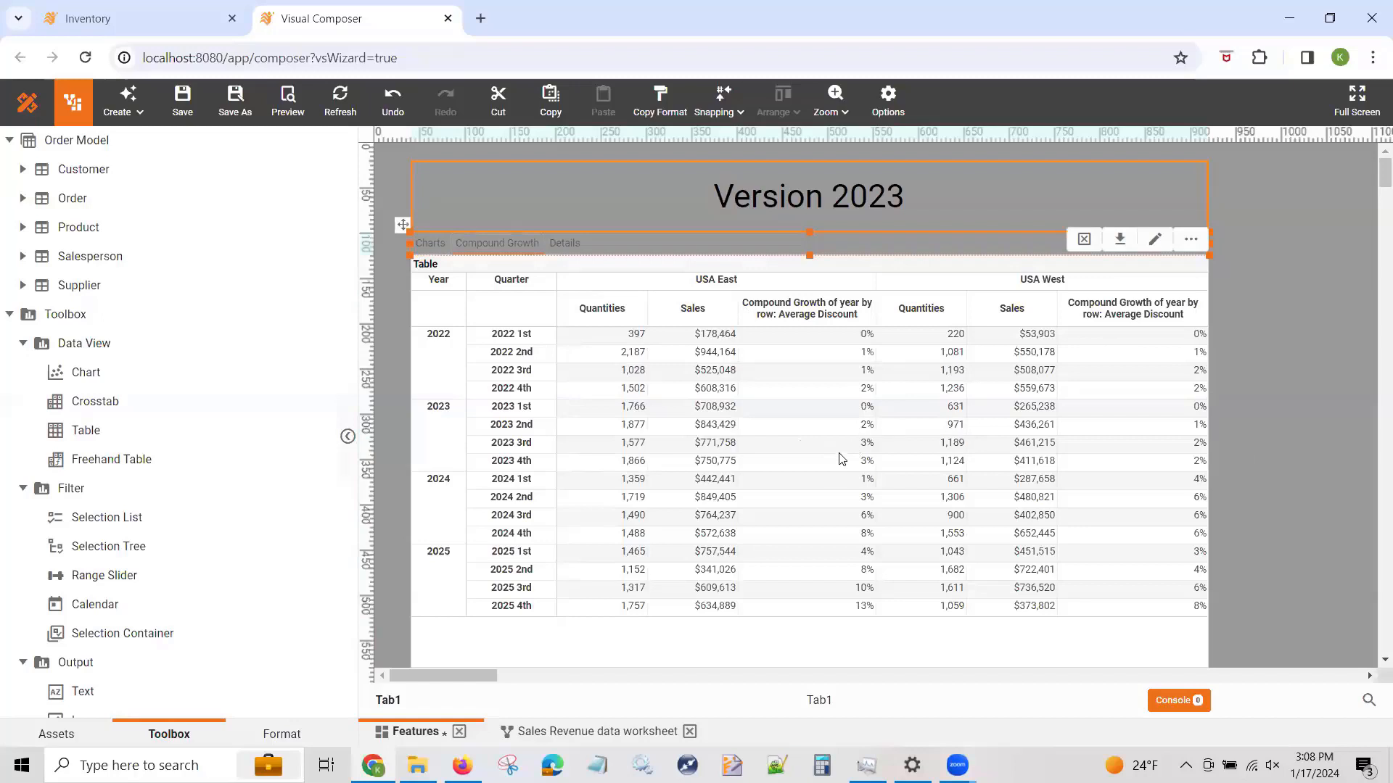
left_click(1153, 242)
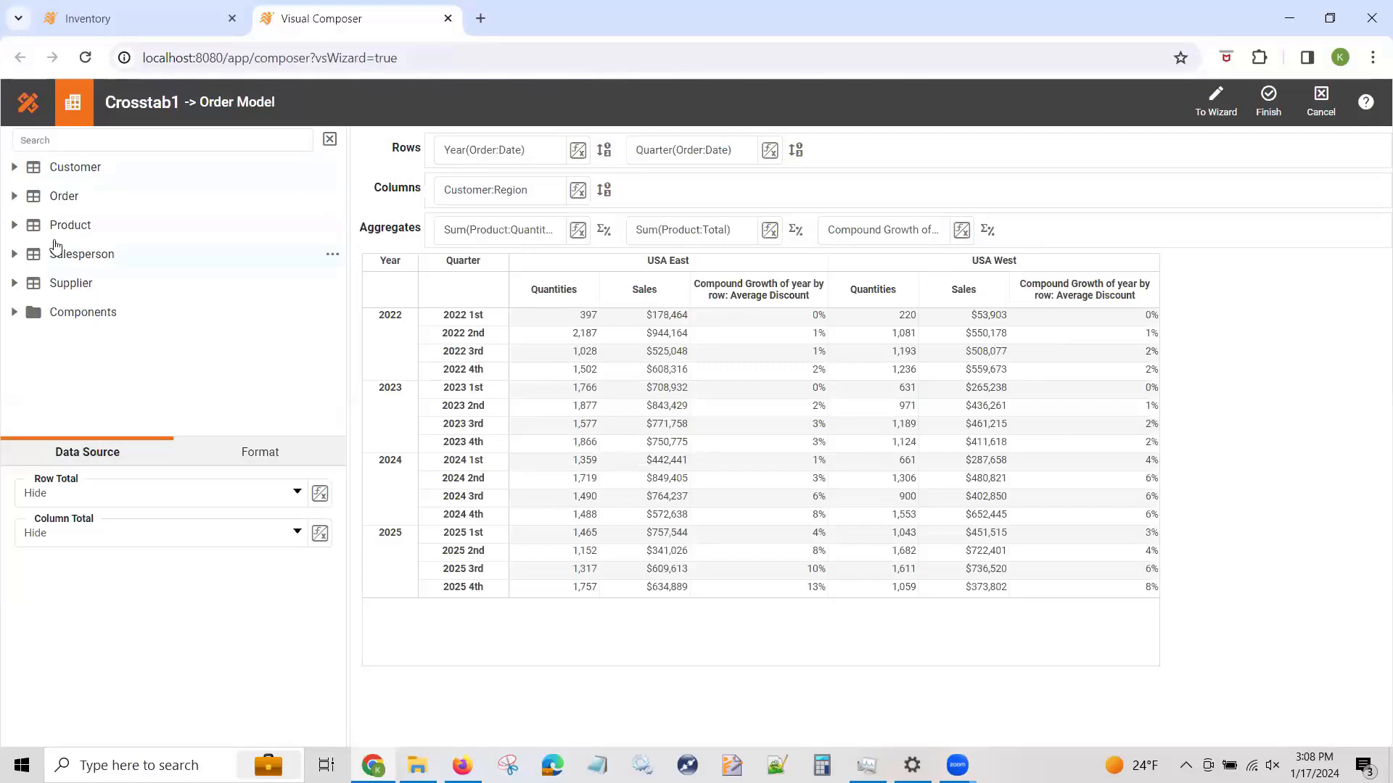
left_click(15, 197)
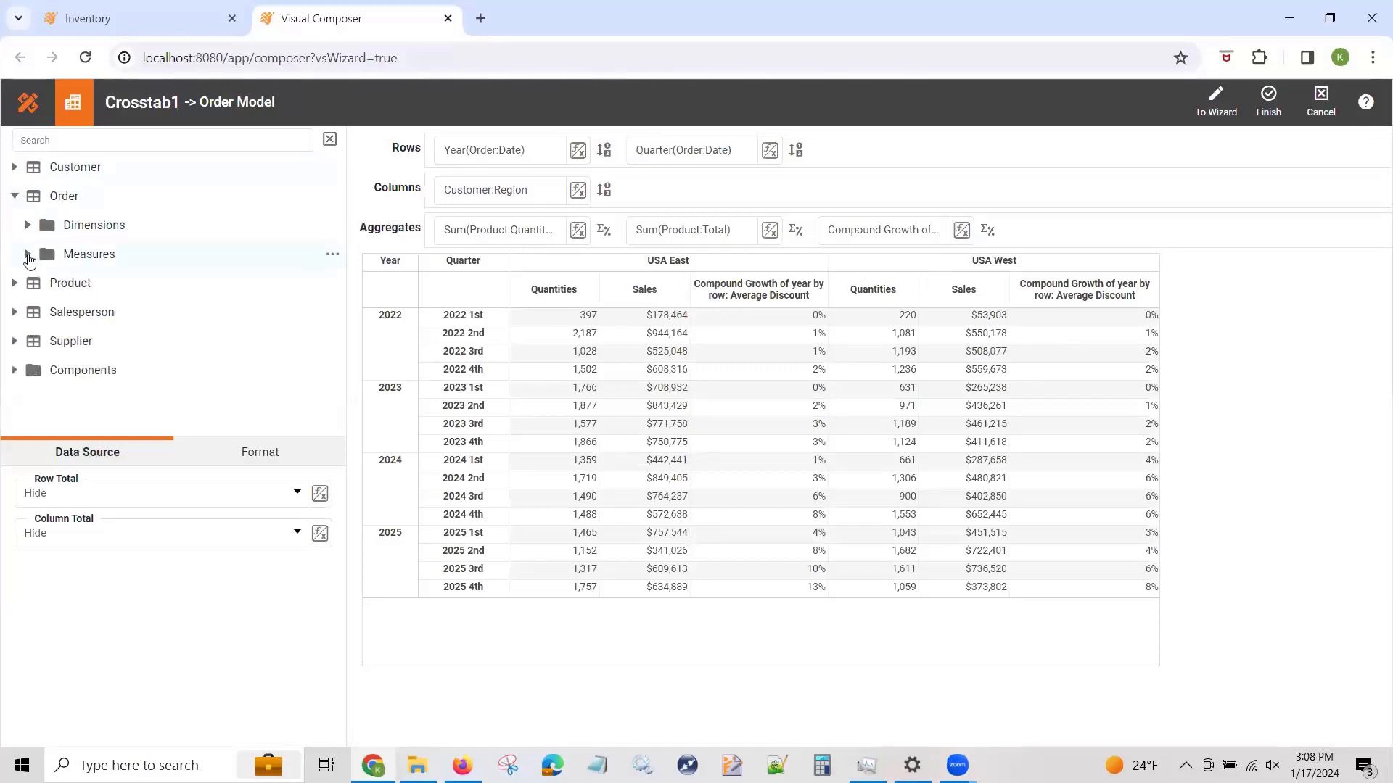
left_click(28, 255)
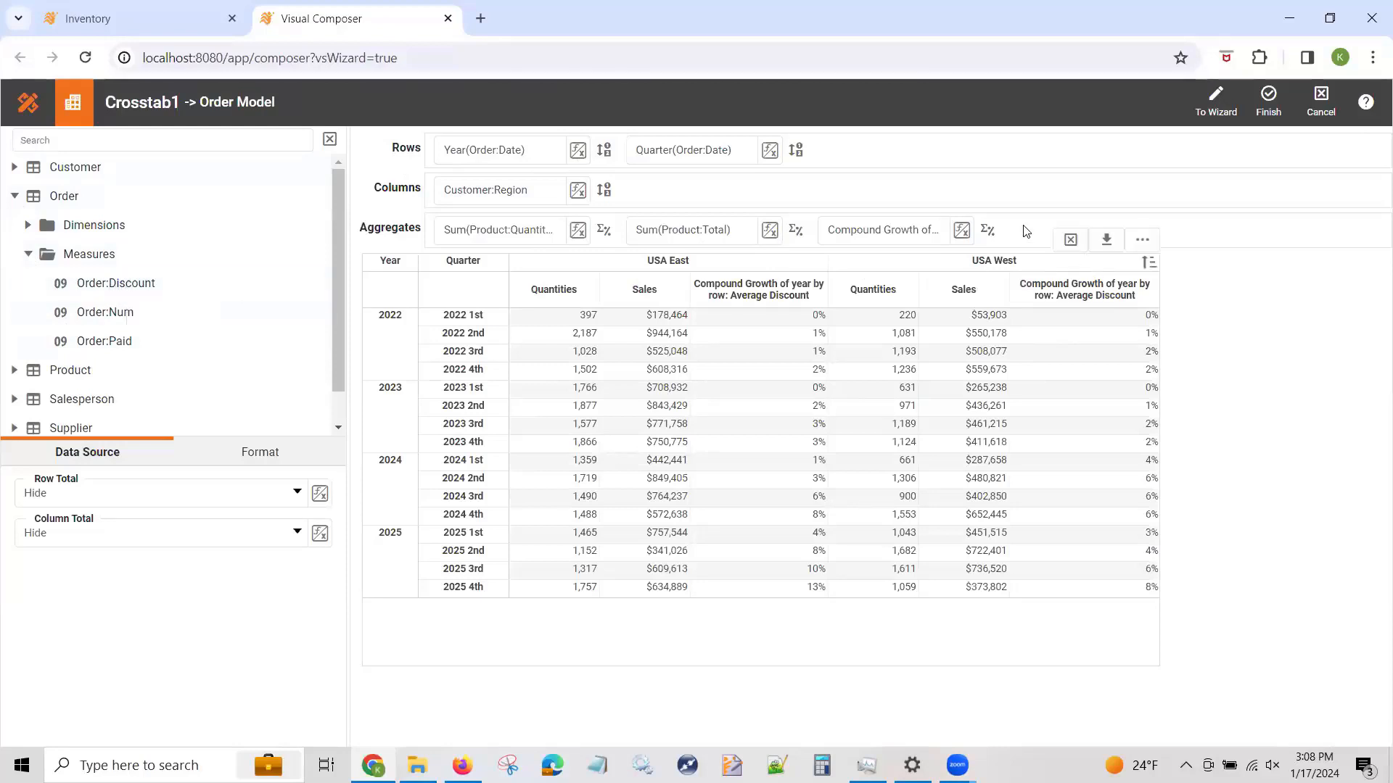
Review the aggregate and the trend and comparison choices of the crosstab's compound growth measure
left_click(985, 230)
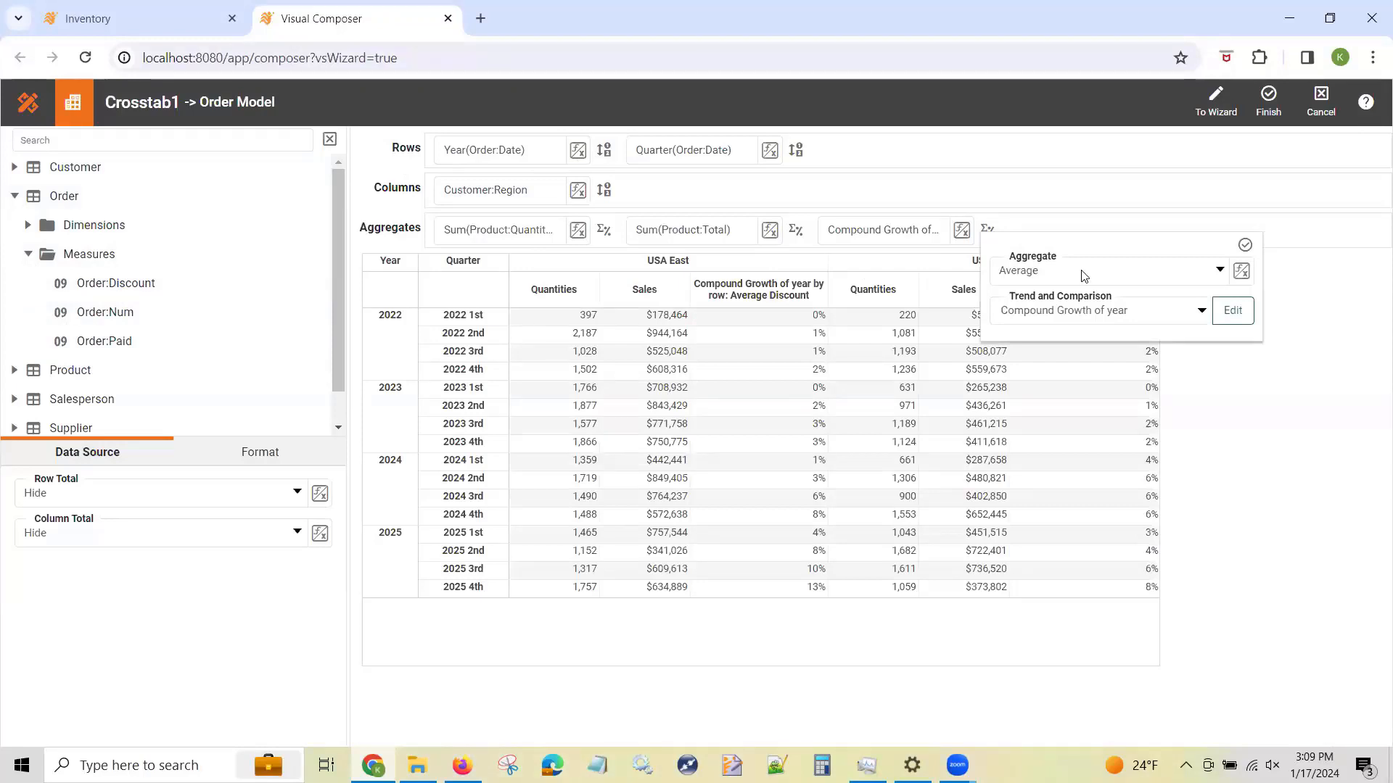
left_click(1040, 268)
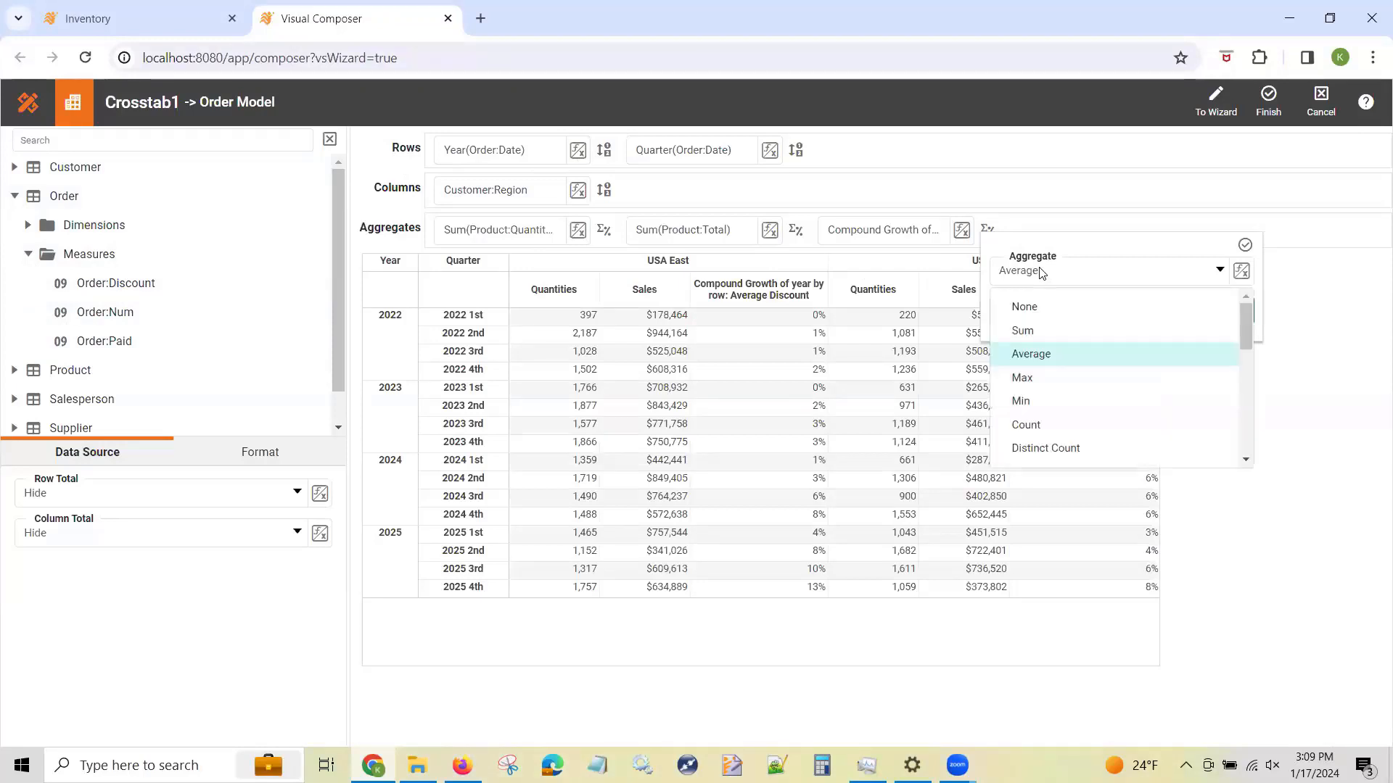
left_click(1040, 267)
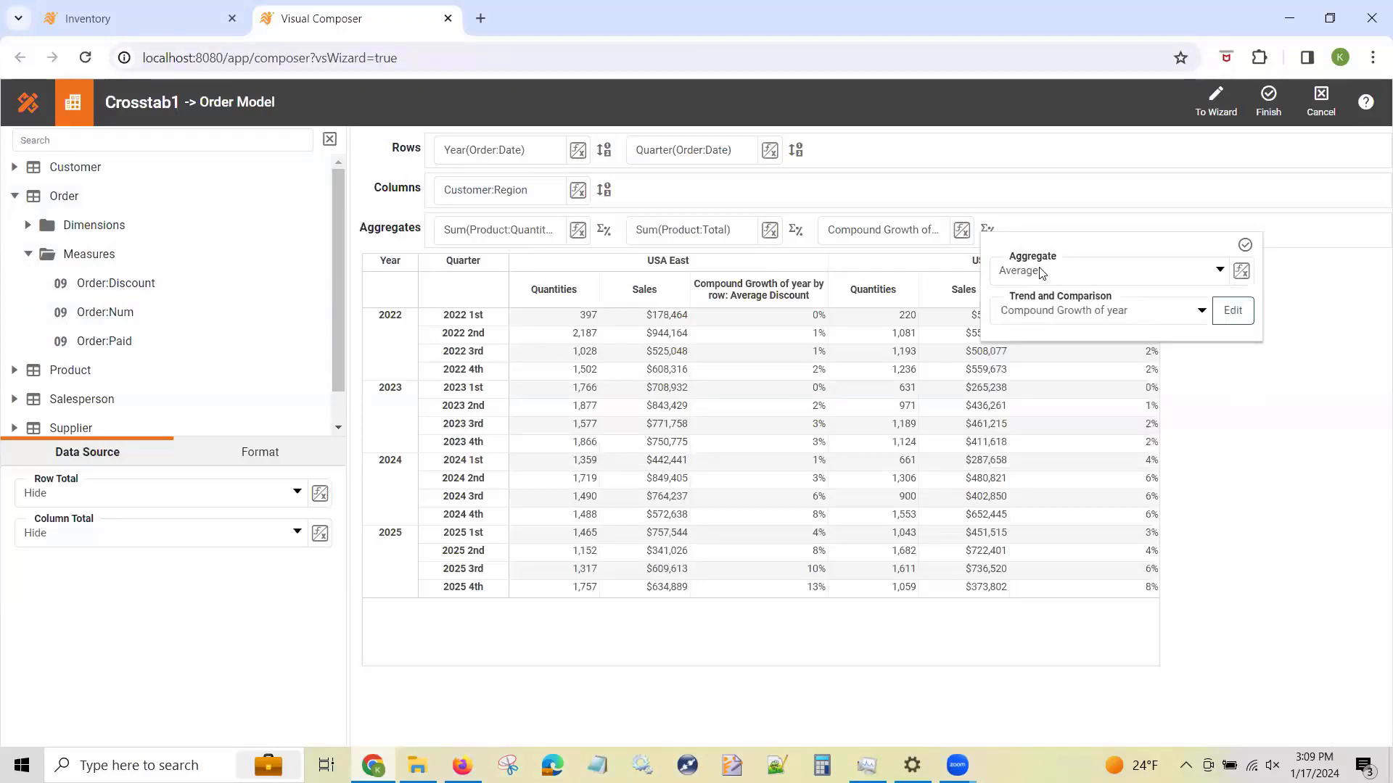
left_click(1202, 313)
left_click(1201, 510)
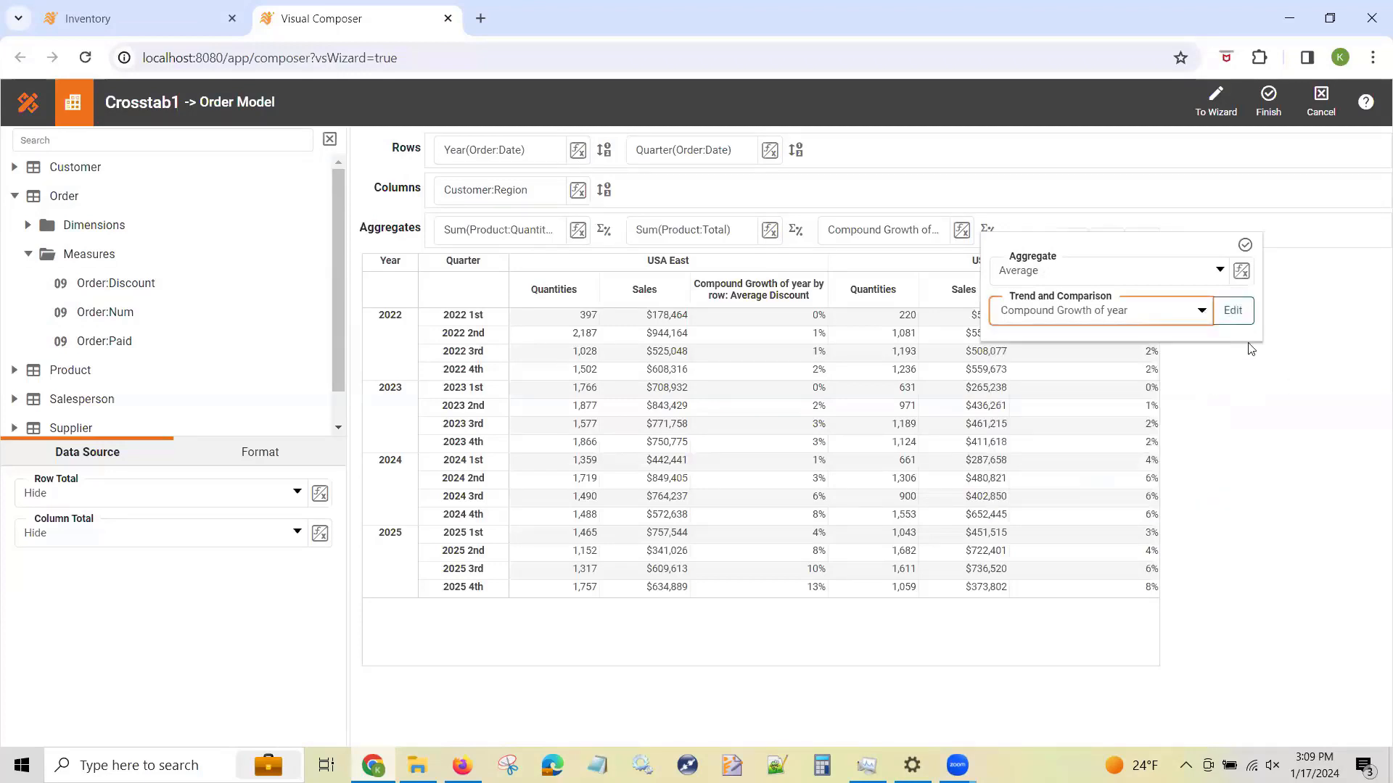
Review the Calculate and Break By options of the compound growth calculation, accept the settings and finish editing the crosstab
left_click(1242, 312)
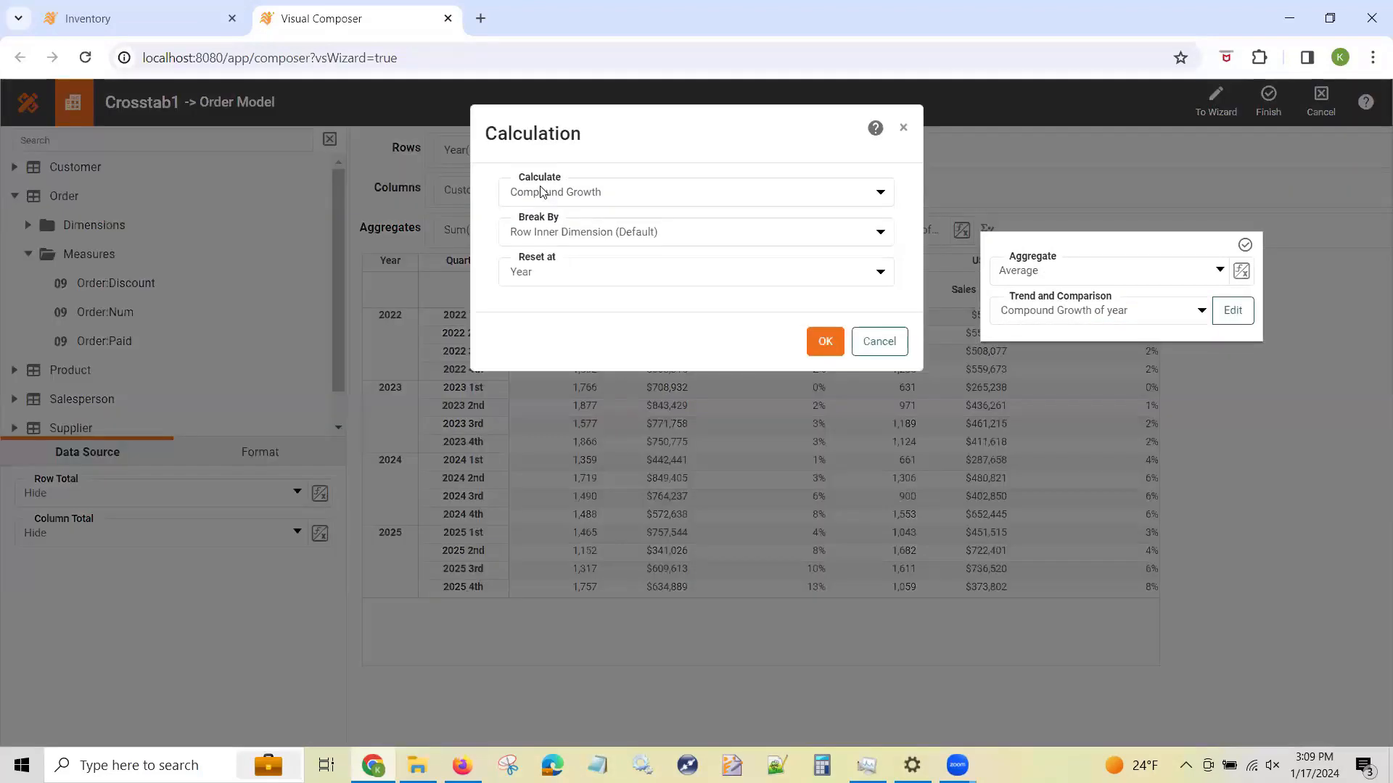
left_click(551, 194)
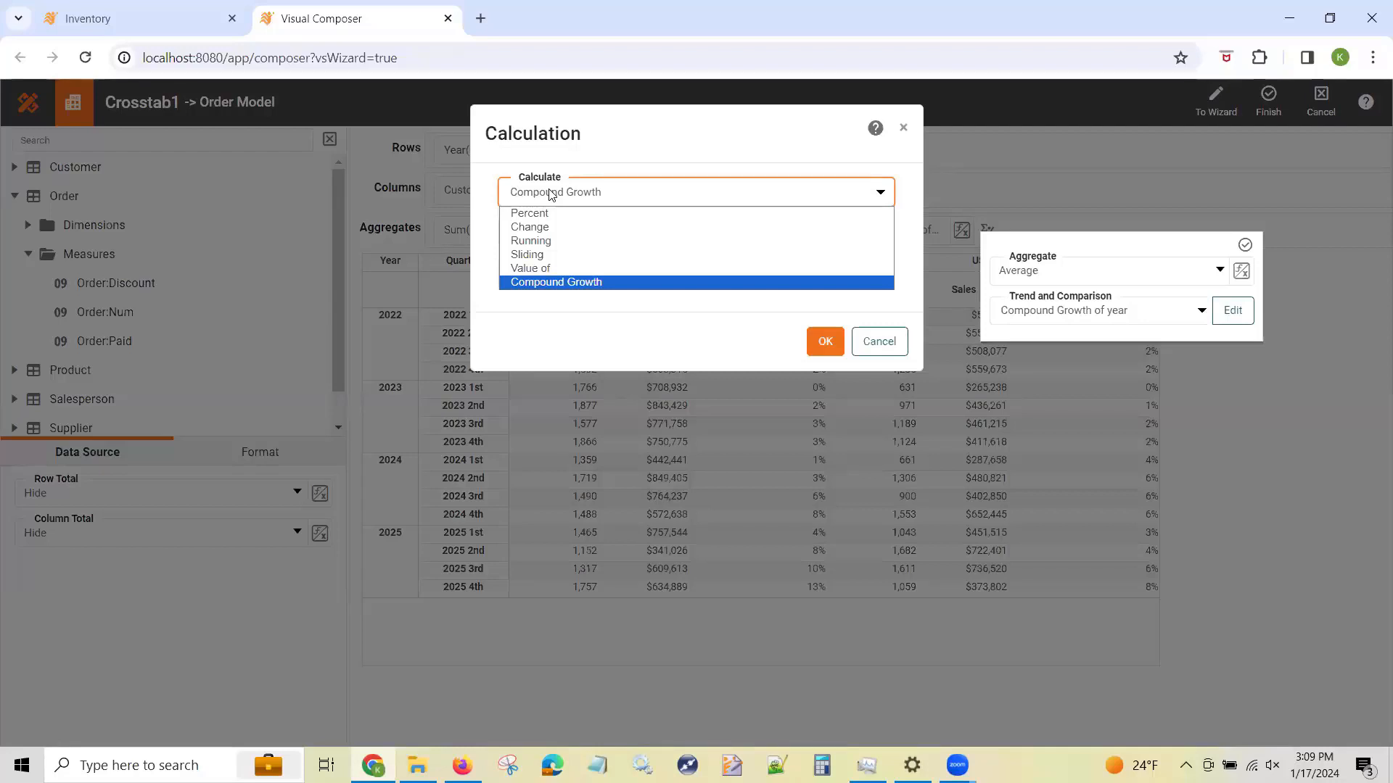
left_click(585, 332)
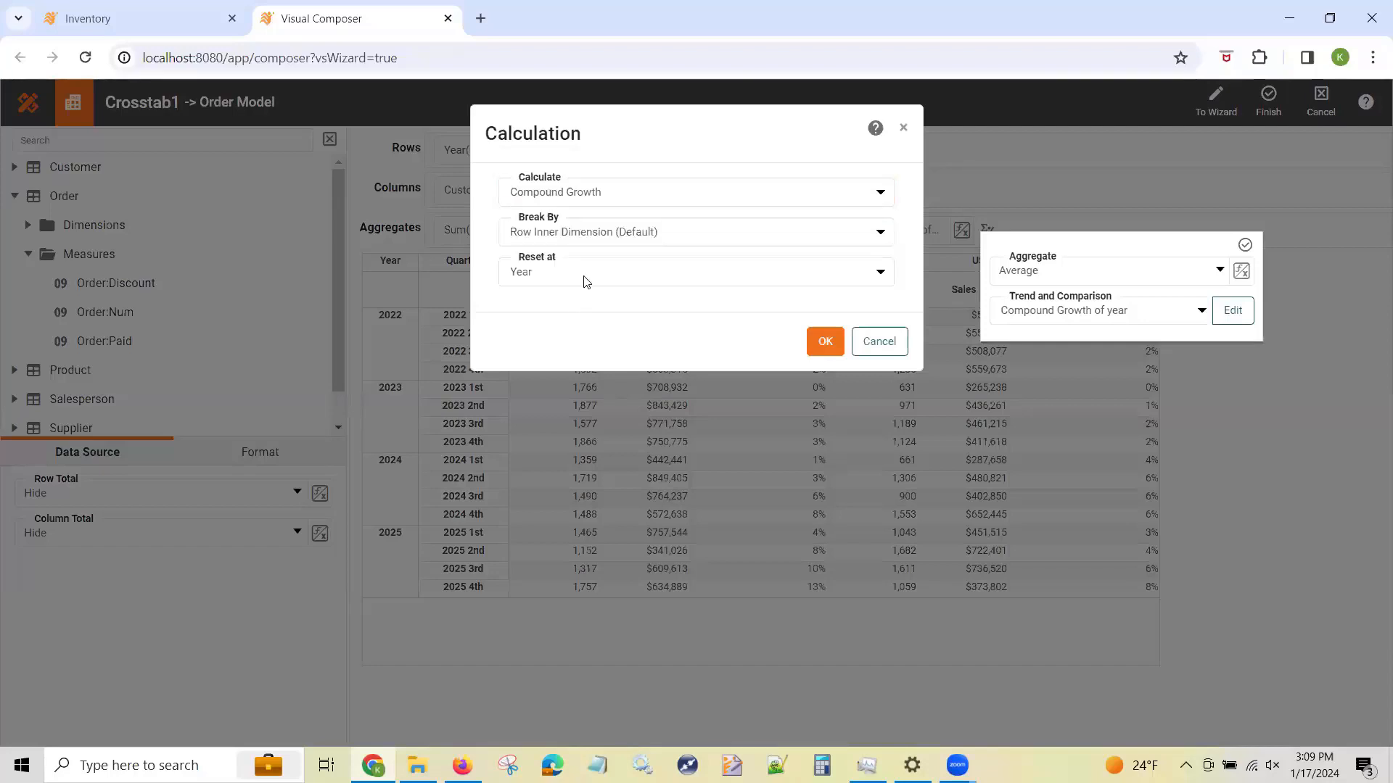
left_click(558, 240)
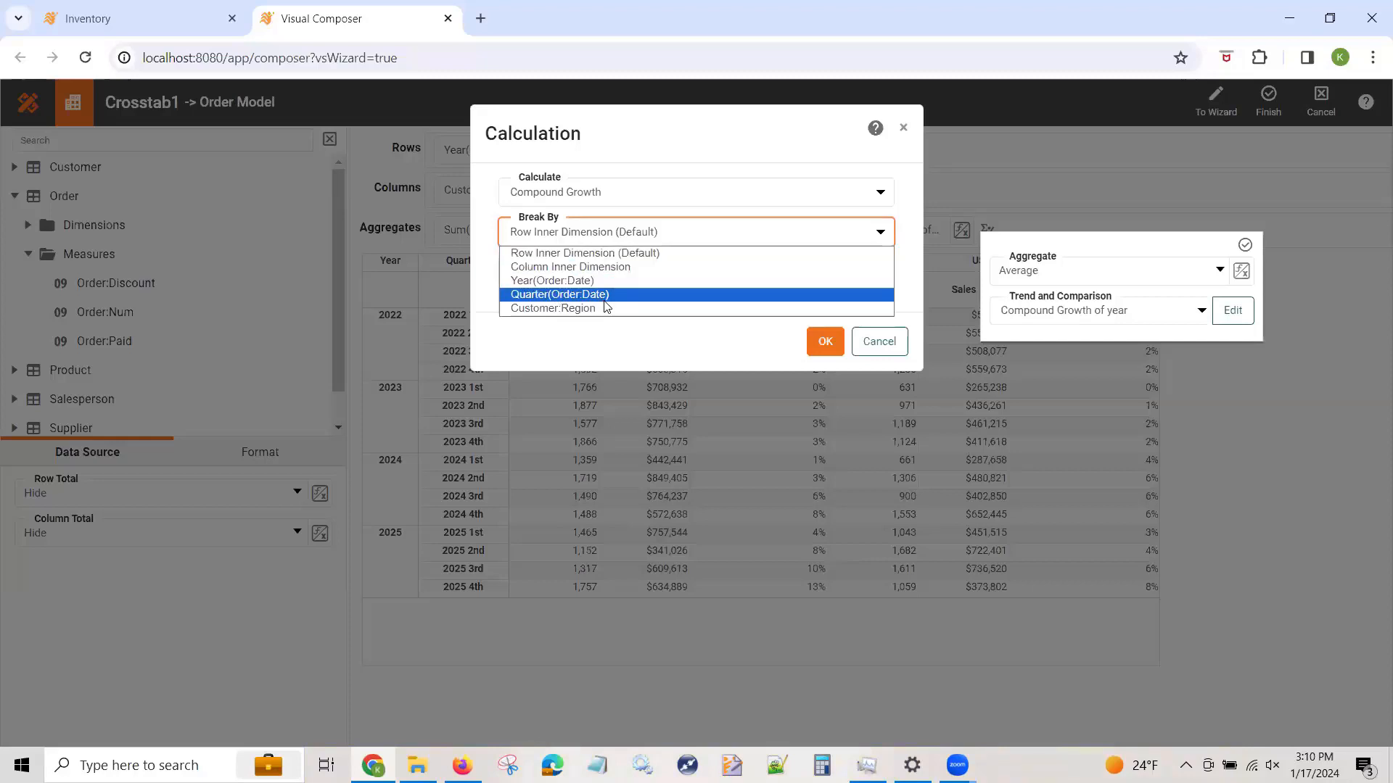
left_click(899, 239)
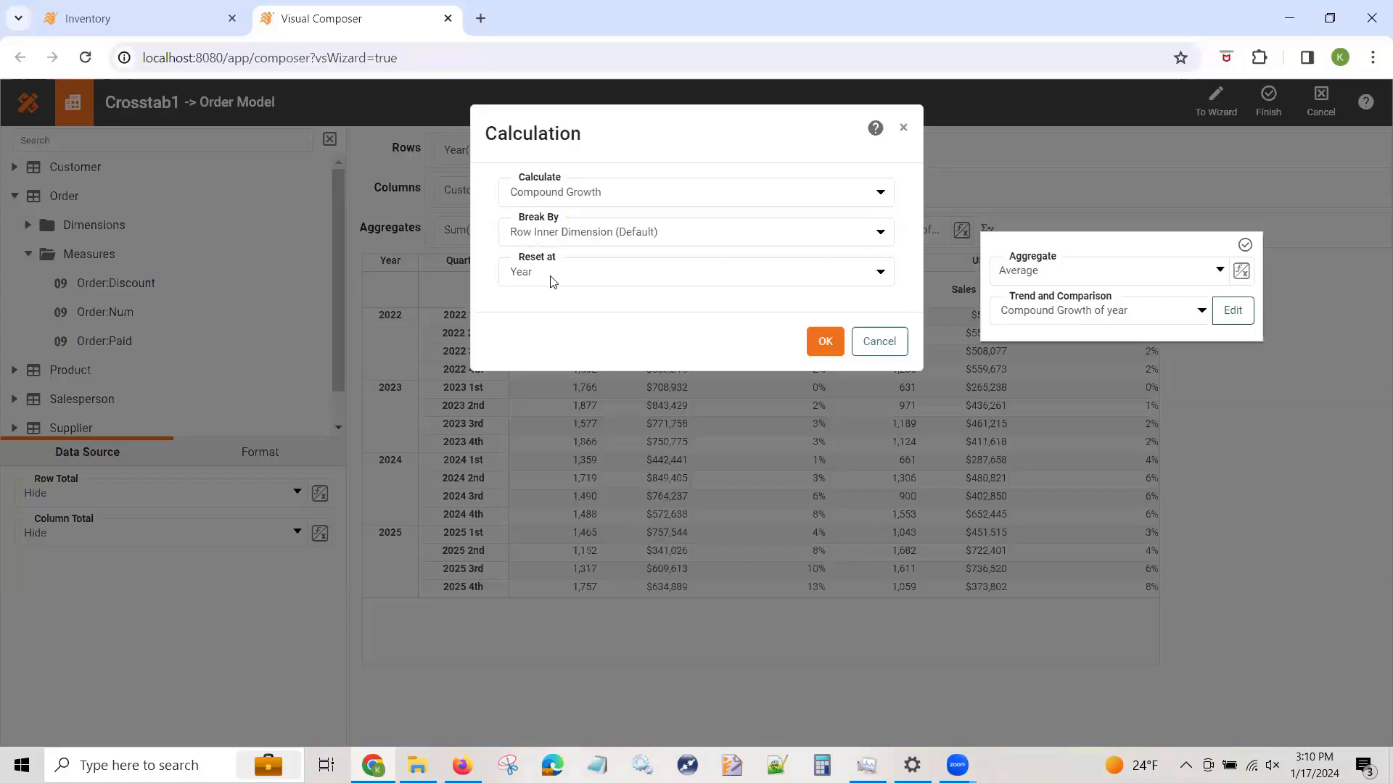
left_click(825, 351)
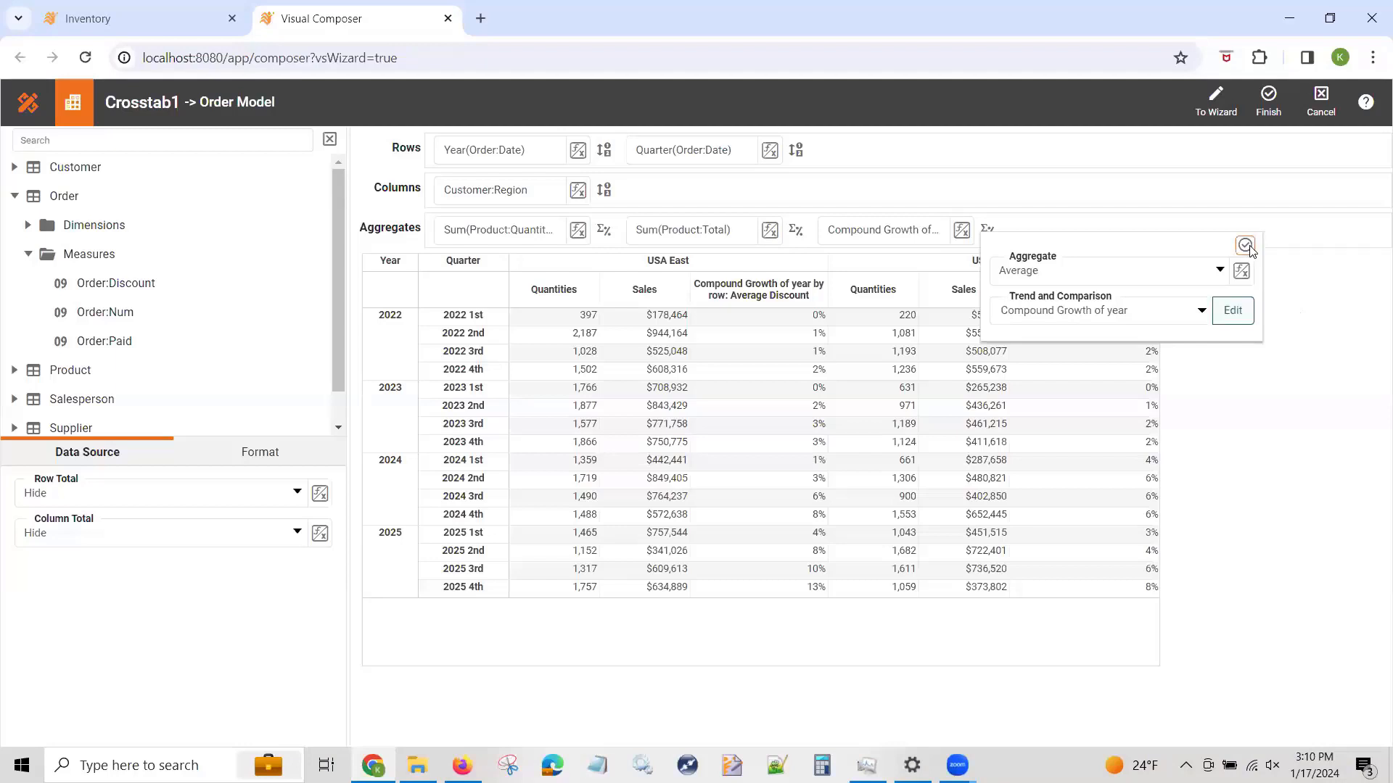
left_click(1246, 247)
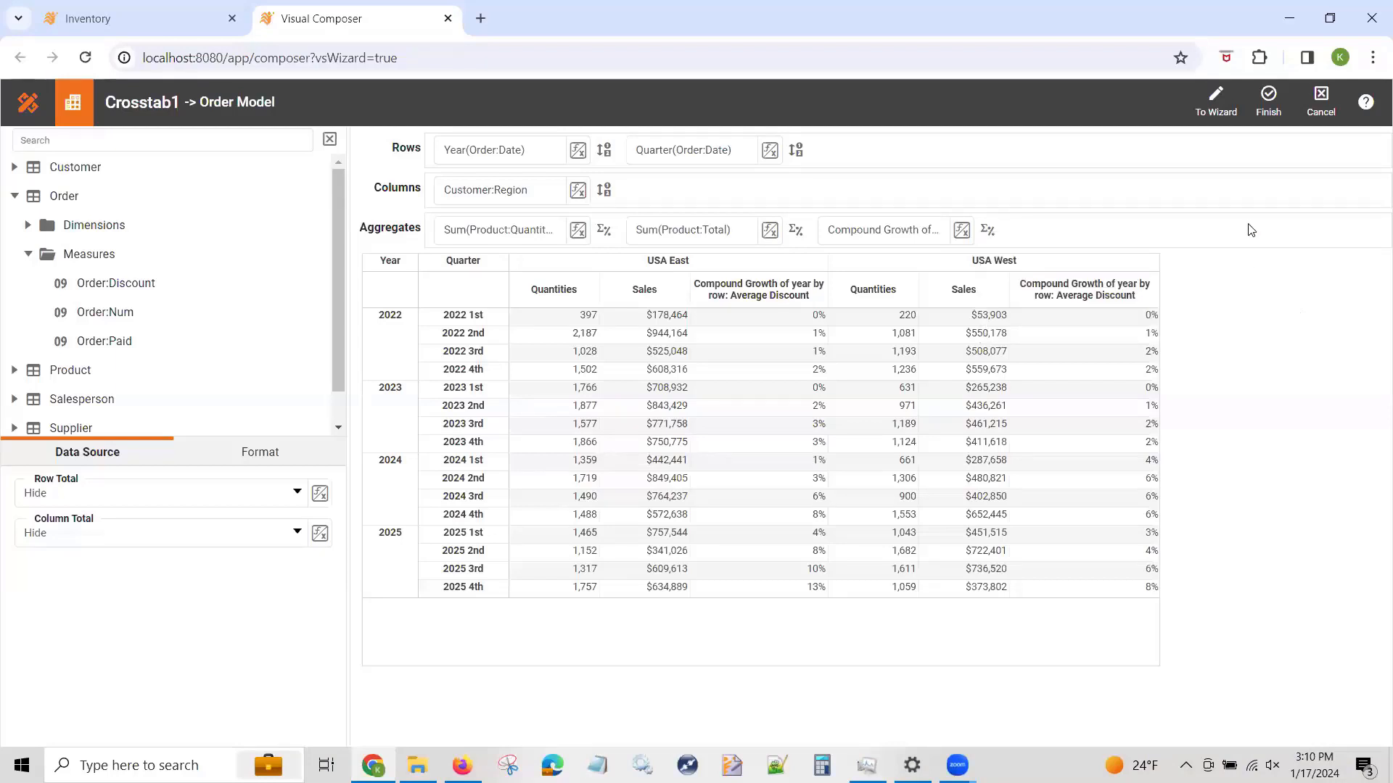
left_click(1268, 98)
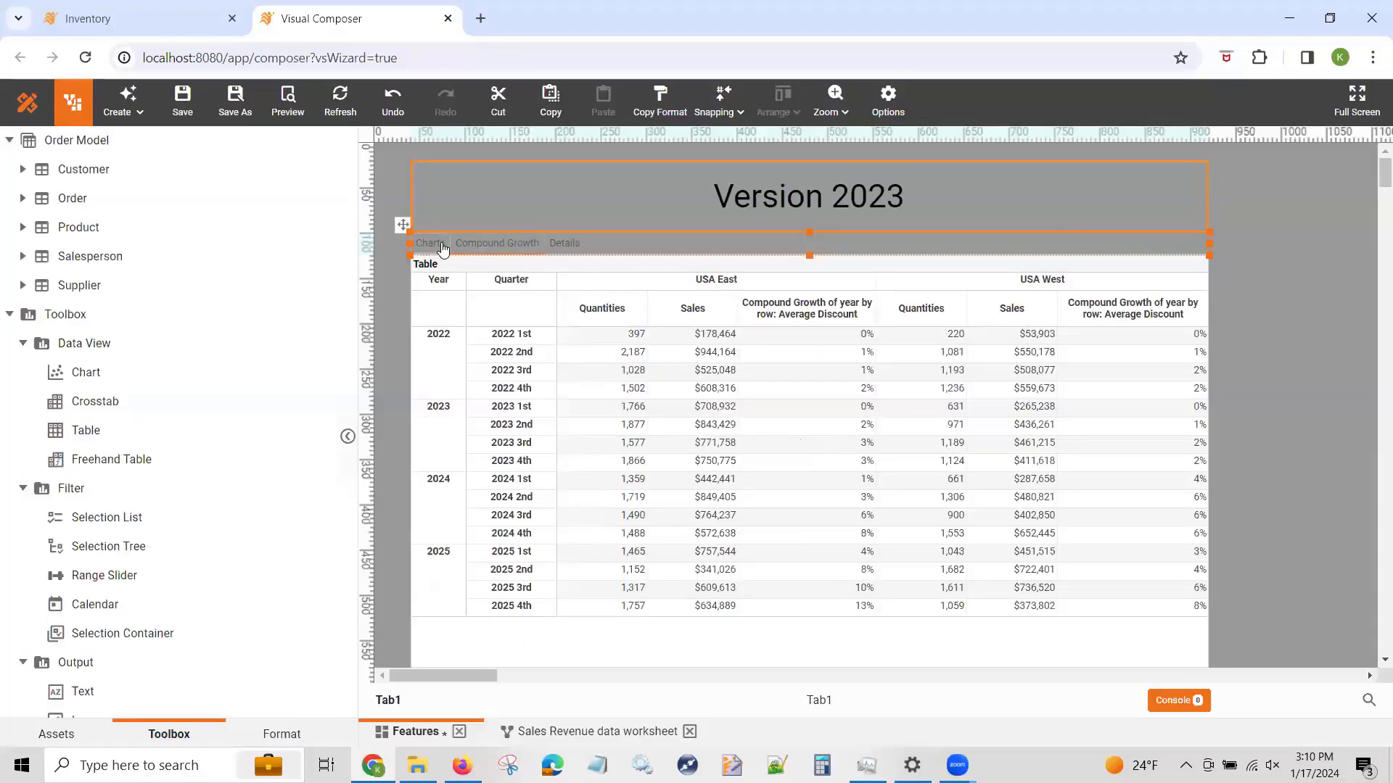
Return the dashboard to its Charts view and switch to the Sales Revenue data worksheet
left_click(442, 248)
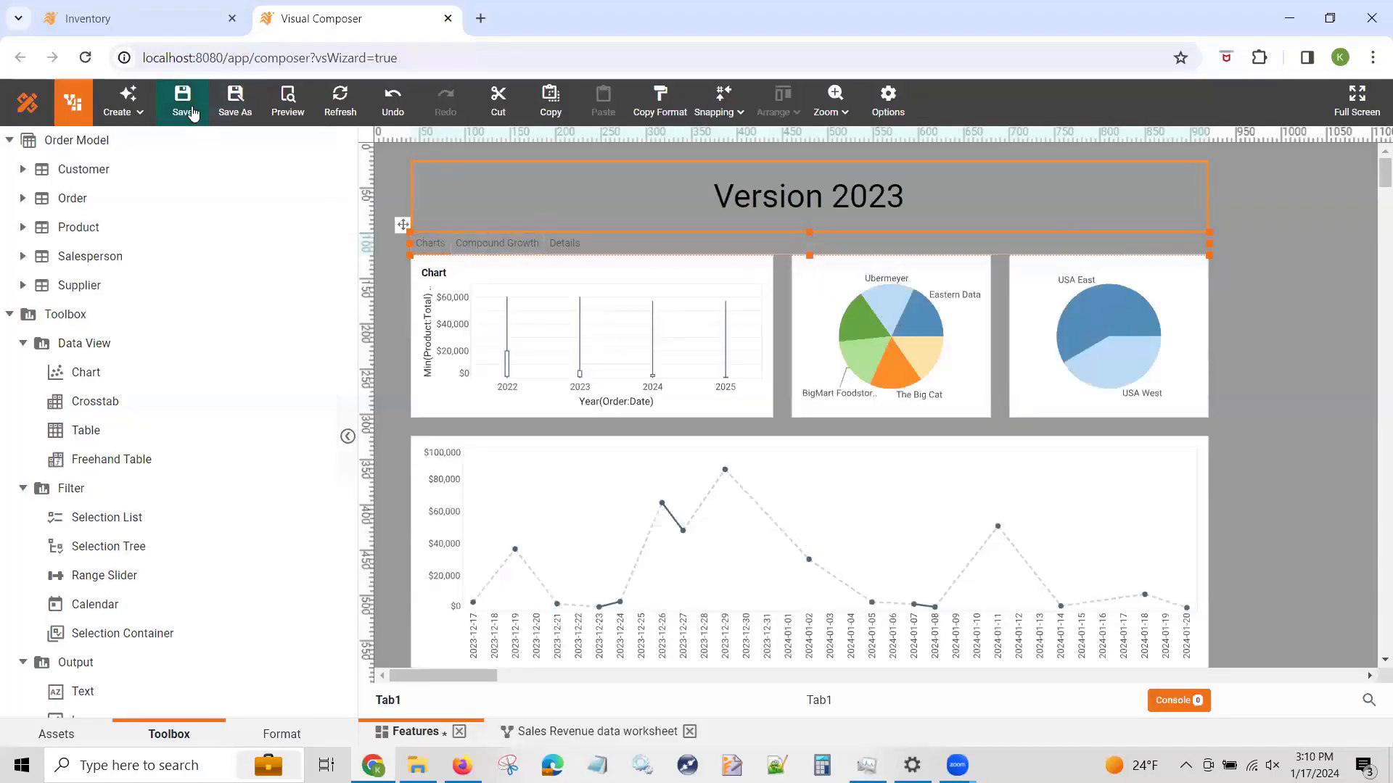
left_click(393, 335)
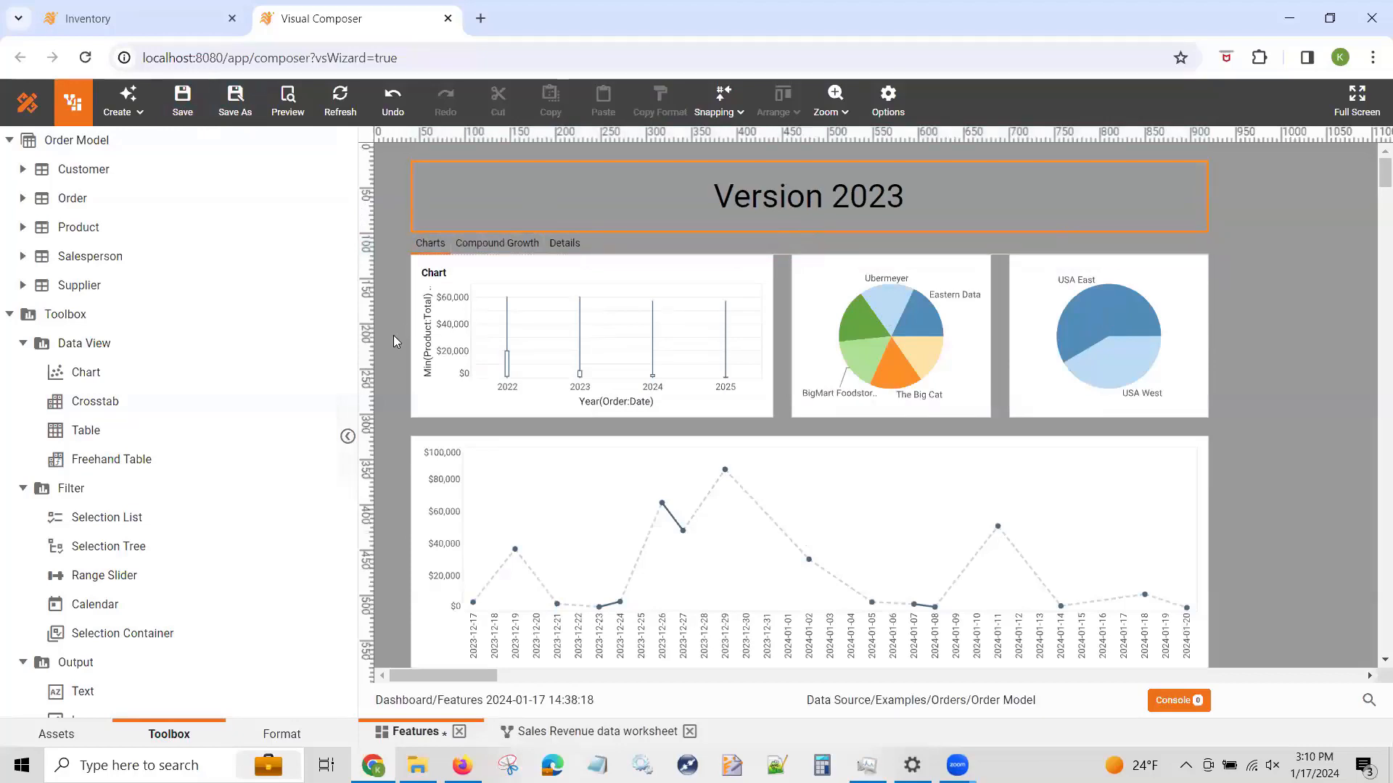
left_click(577, 732)
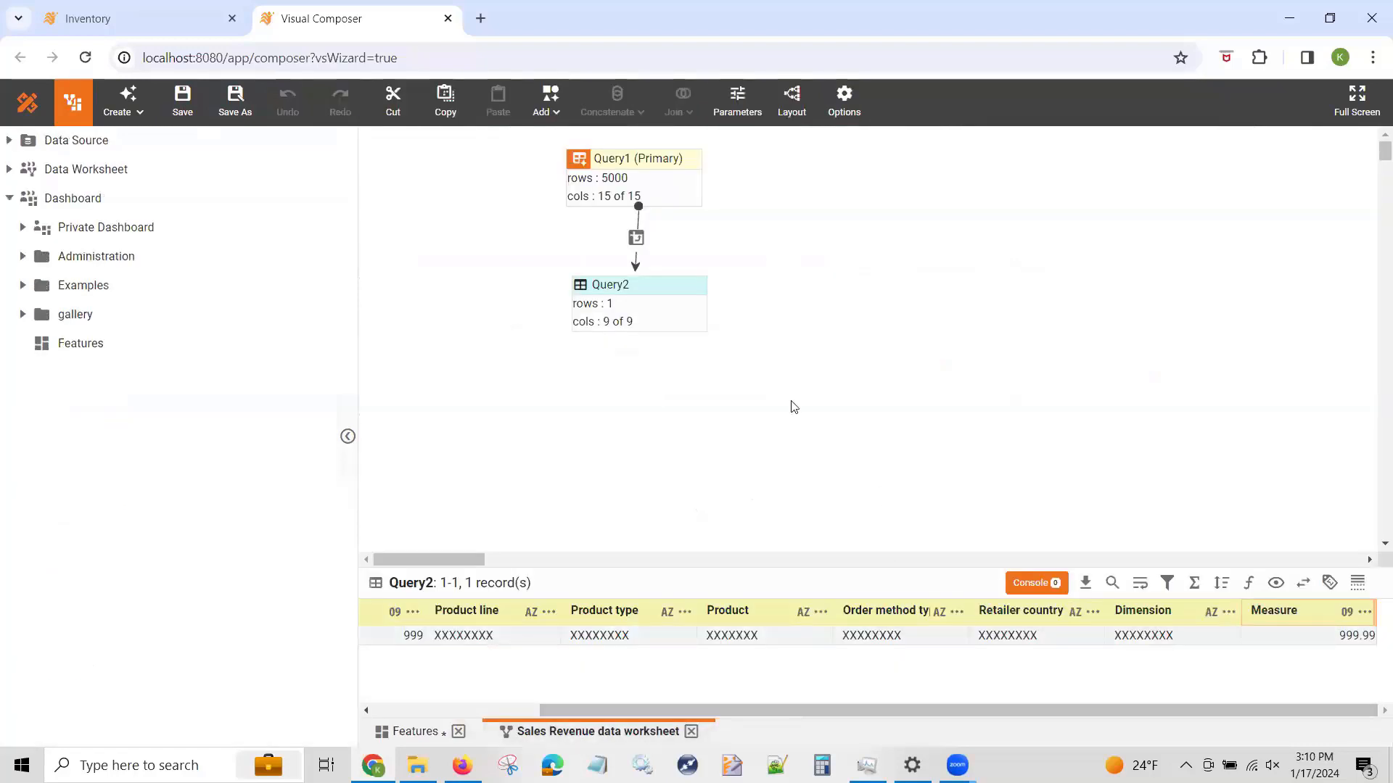
Preview the Query1 table's data and look across its columns
left_click(619, 174)
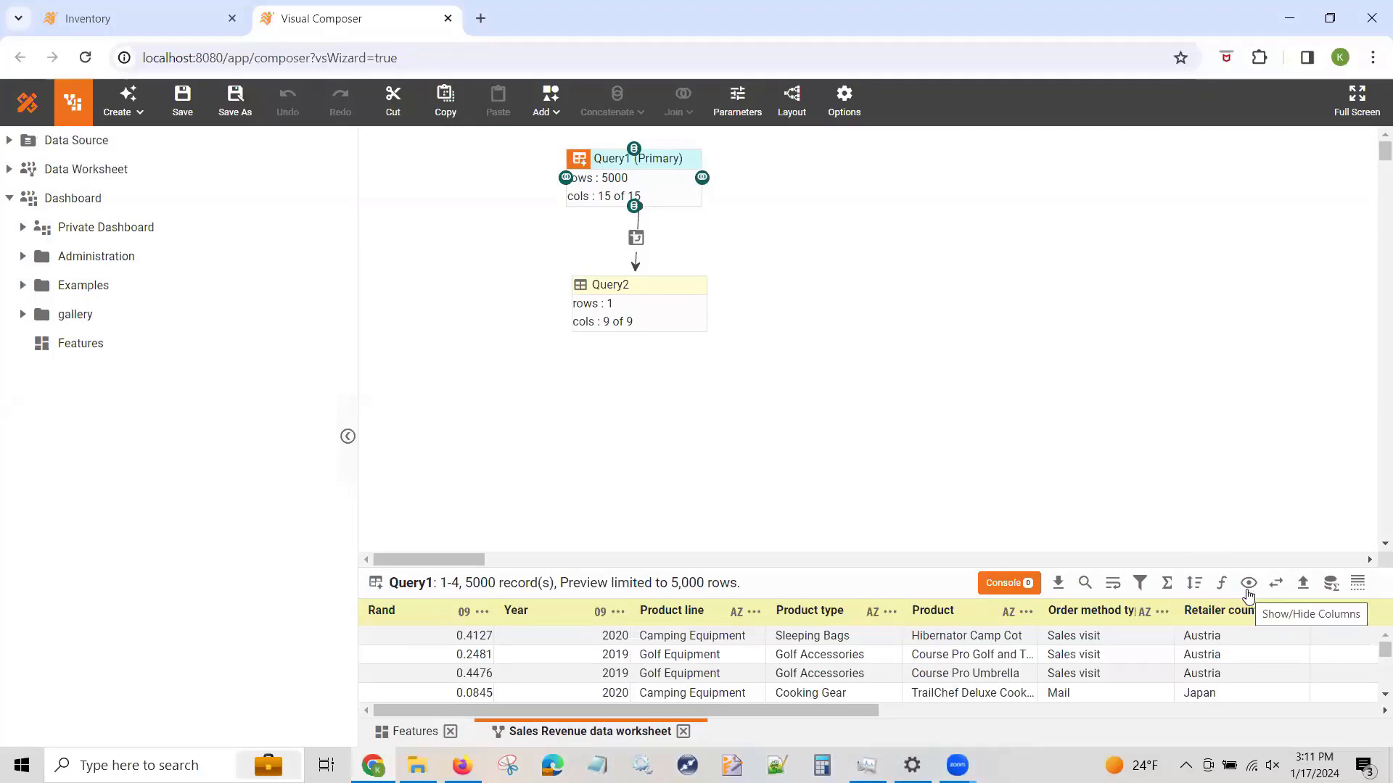
scroll(1275, 724, "right", 2)
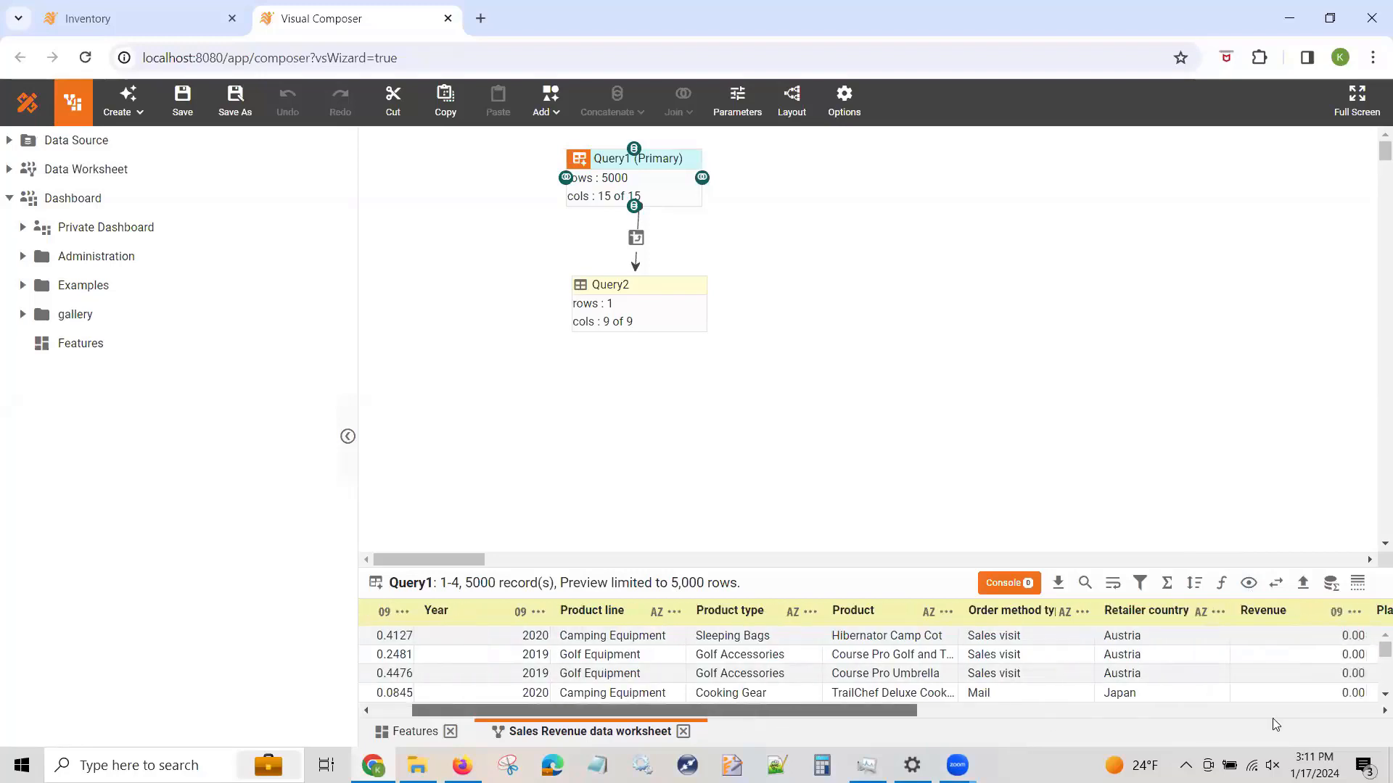
scroll(1276, 724, "right", 5)
scroll(1275, 724, "left", 7)
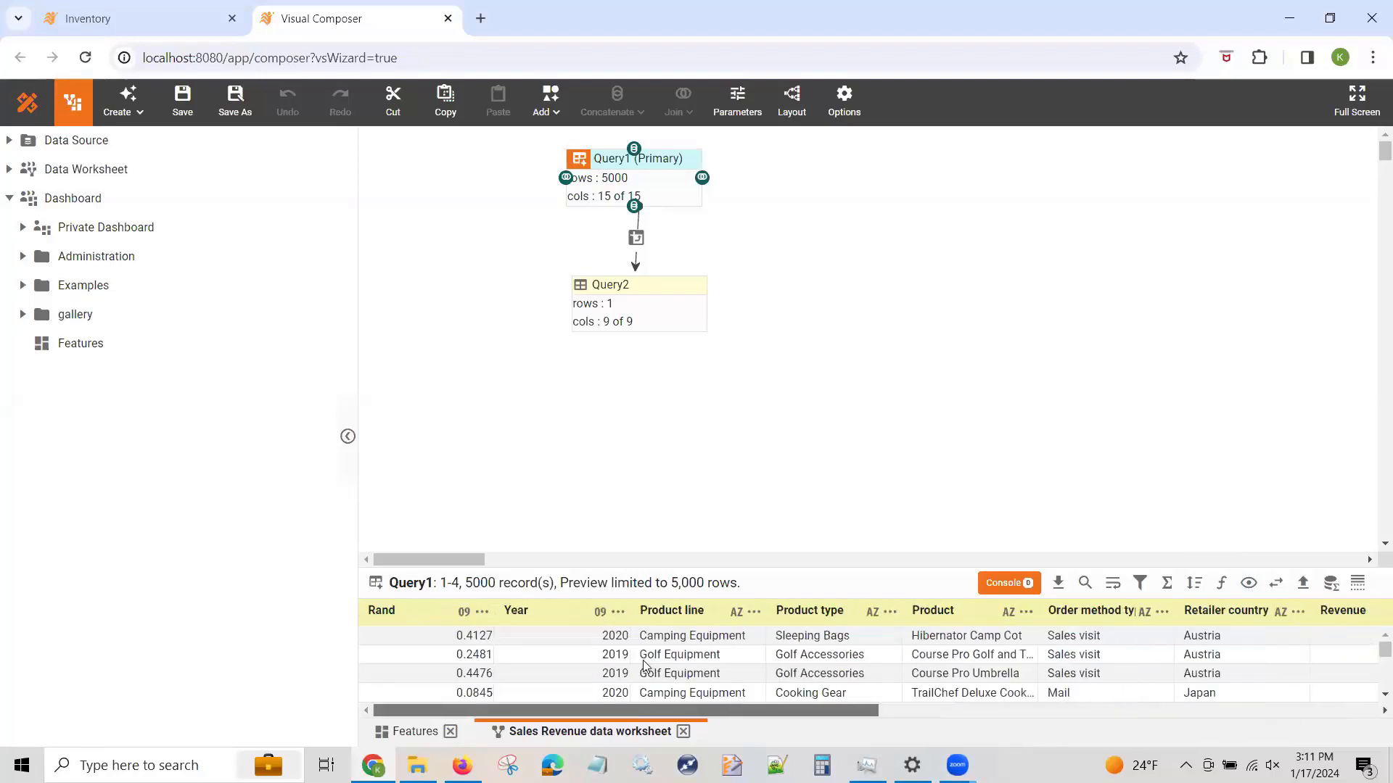
Try hiding the Product, Retailer country, Quantity and Unit price columns of Query1 together, and discard the selection
left_click(1249, 584)
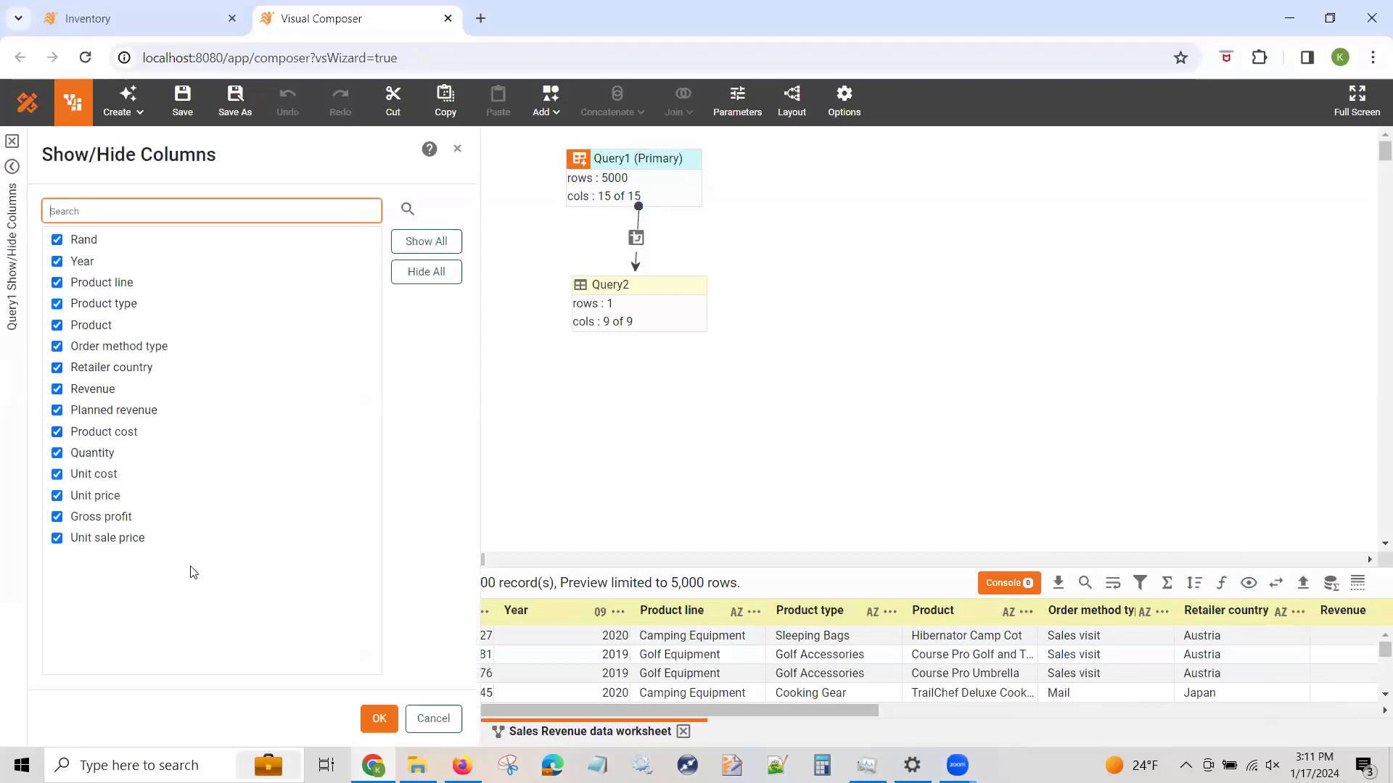
left_click(56, 325)
left_click(57, 368)
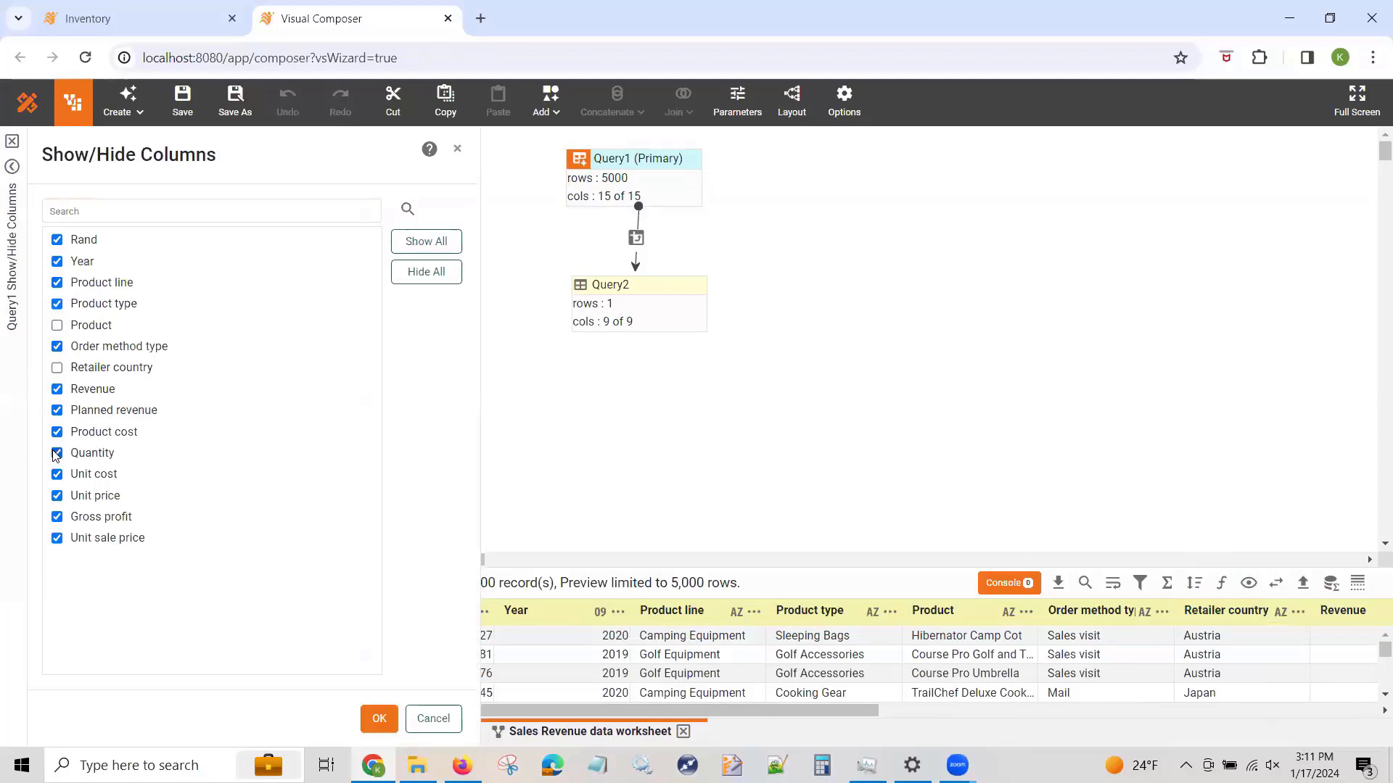
left_click(57, 453)
left_click(56, 496)
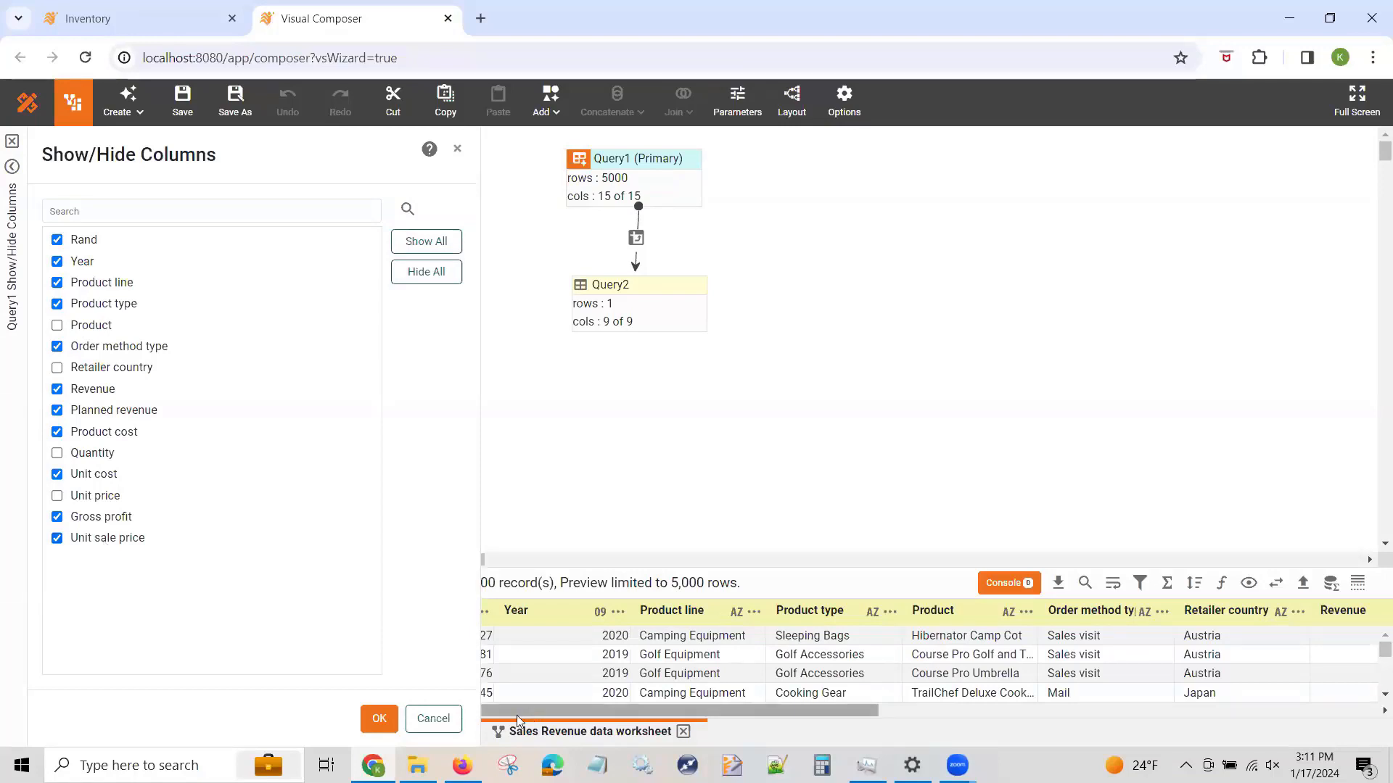
left_click(452, 724)
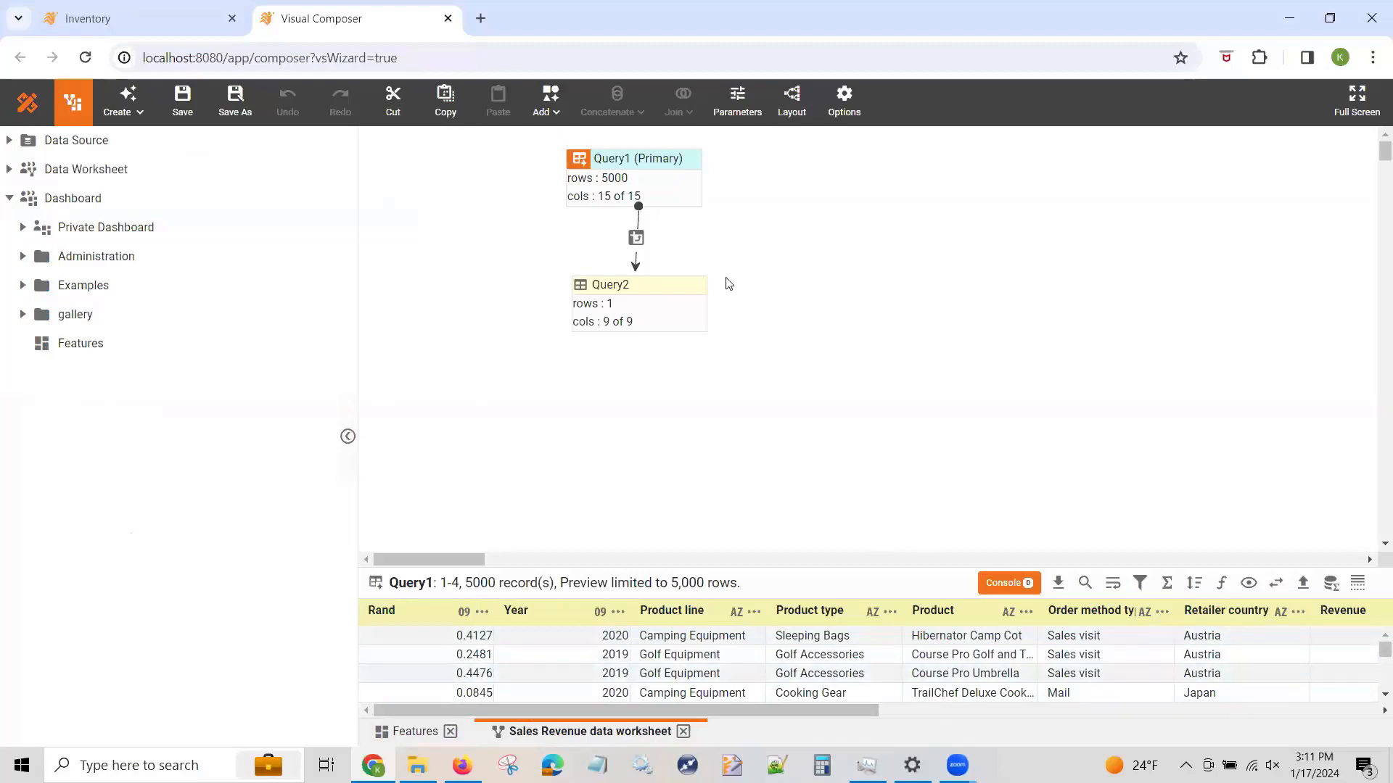
Examine the Unpivot row header levels setting for Query1 and close it without applying
right_click(650, 186)
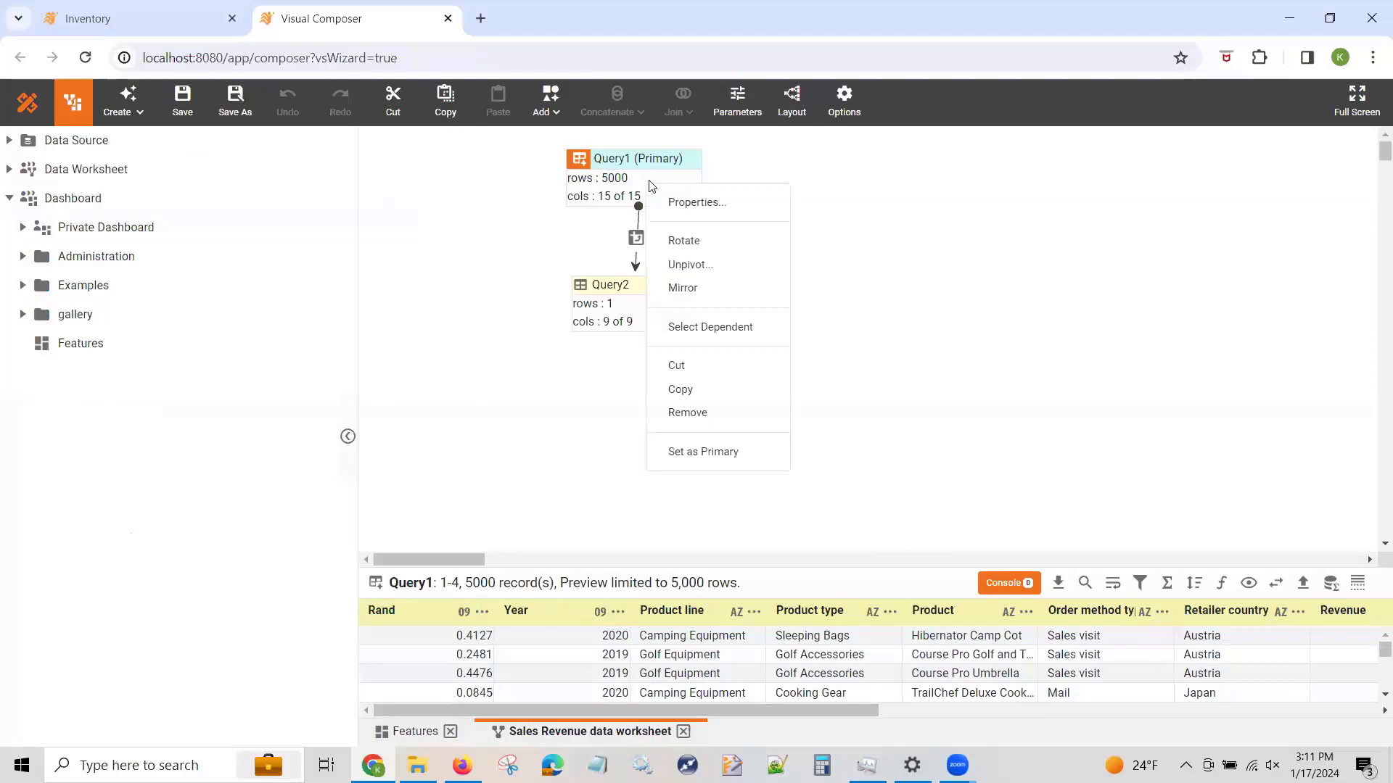
left_click(713, 270)
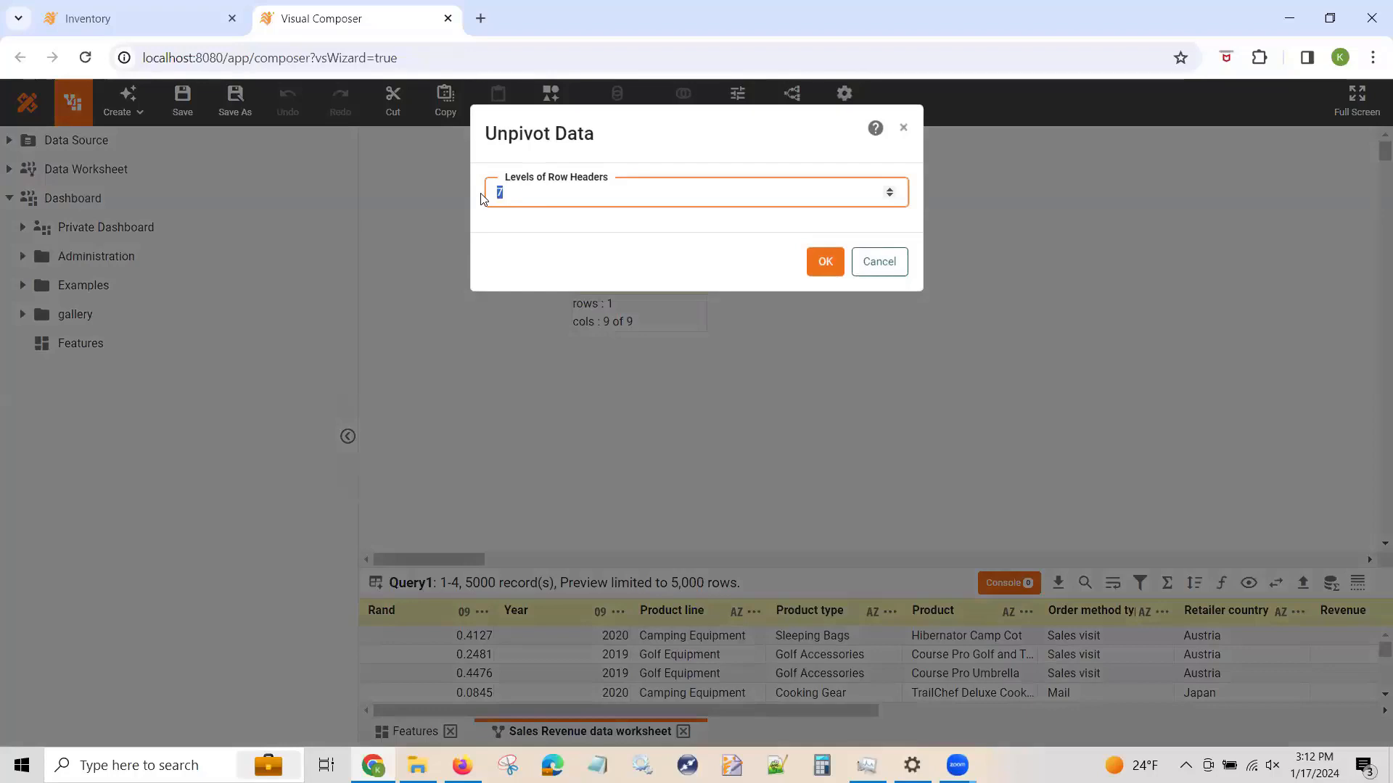
left_click(865, 260)
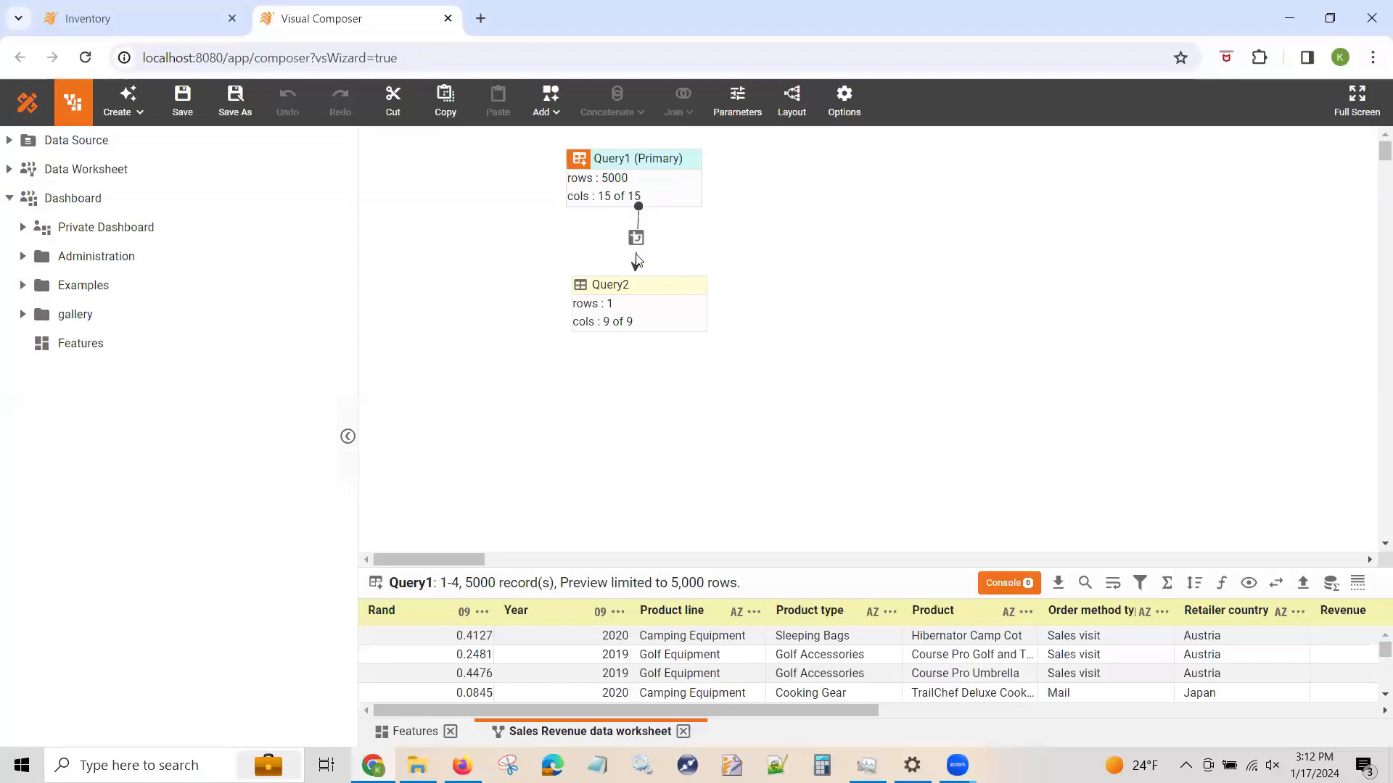
Examine the Unpivot row header levels setting for Query2 and close it without applying
right_click(692, 292)
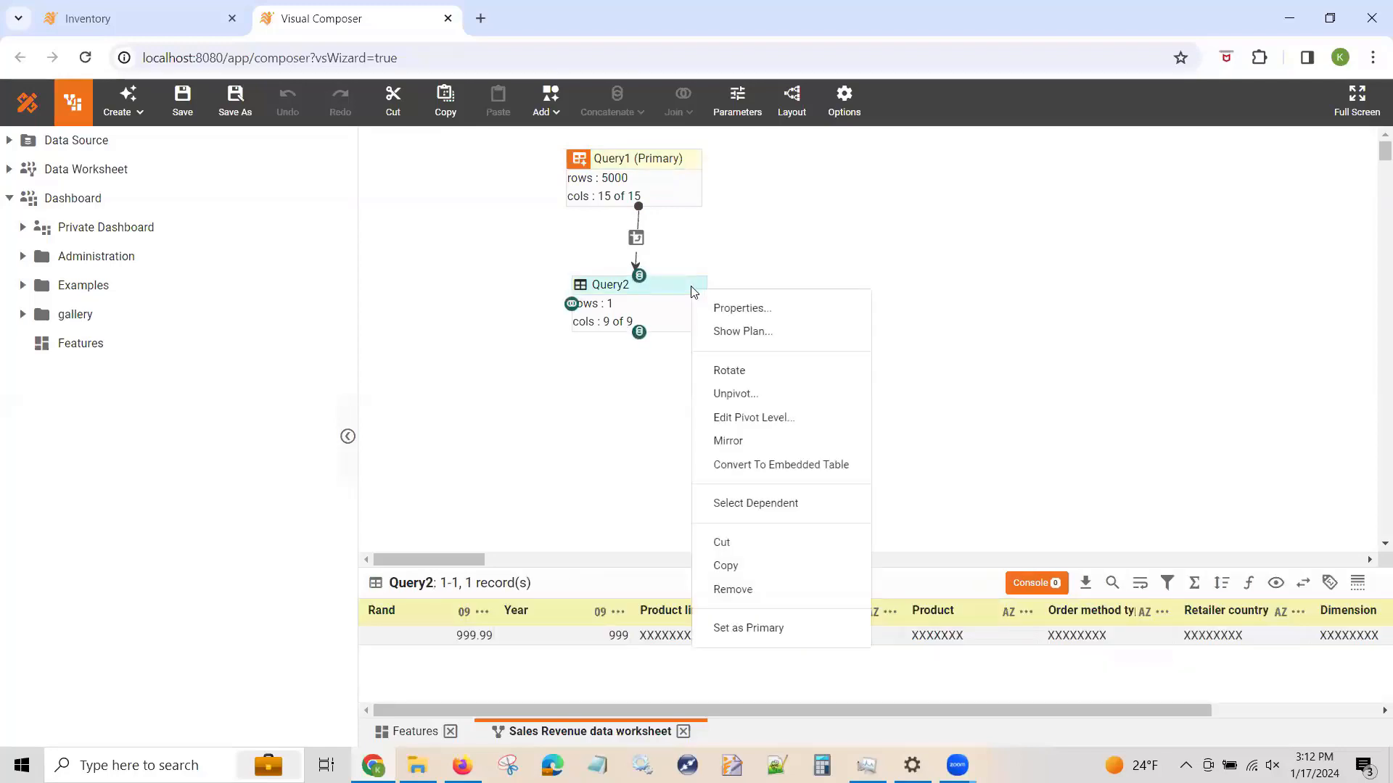
left_click(790, 396)
left_click_drag(542, 195, 475, 209)
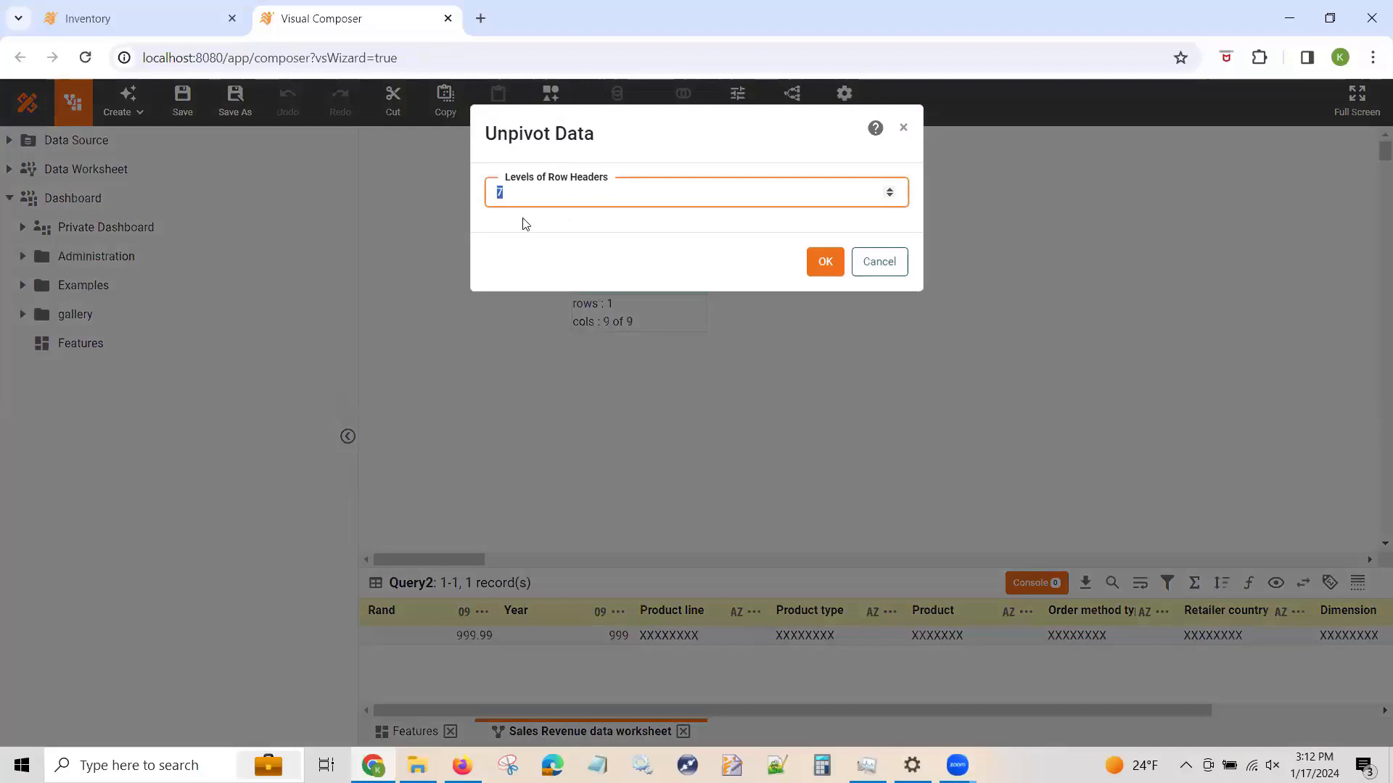
left_click(896, 270)
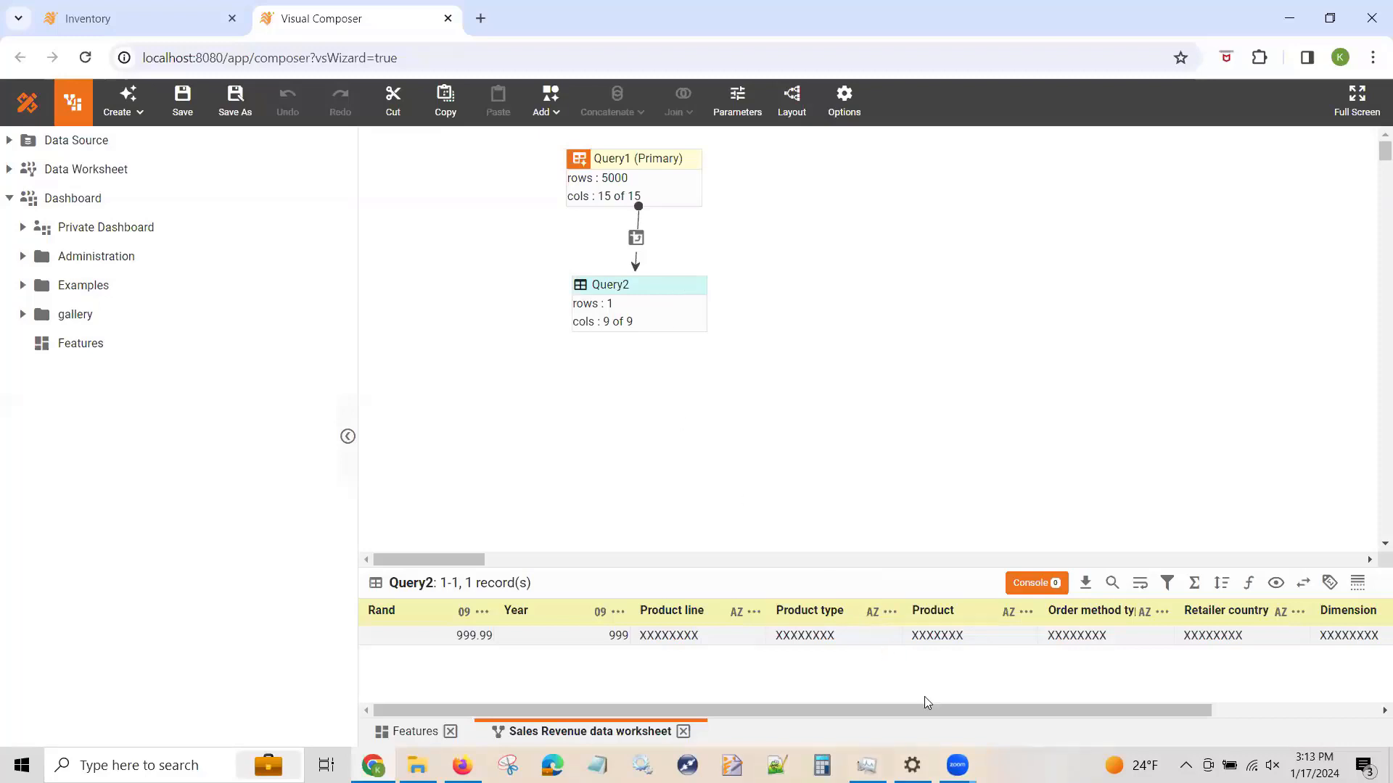
Examine the Column Type setting of Query2's Measure column and close it without applying
left_click_drag(913, 711, 1156, 702)
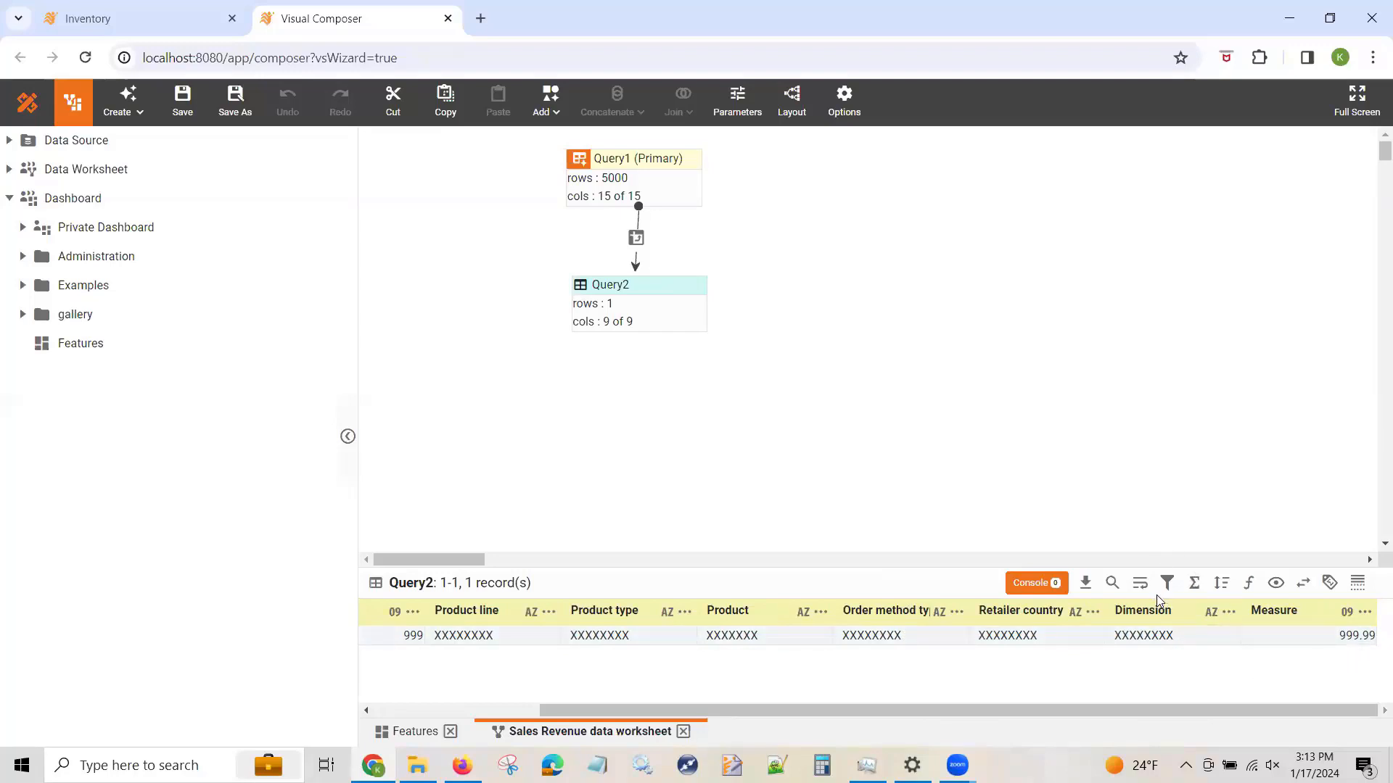
right_click(1288, 616)
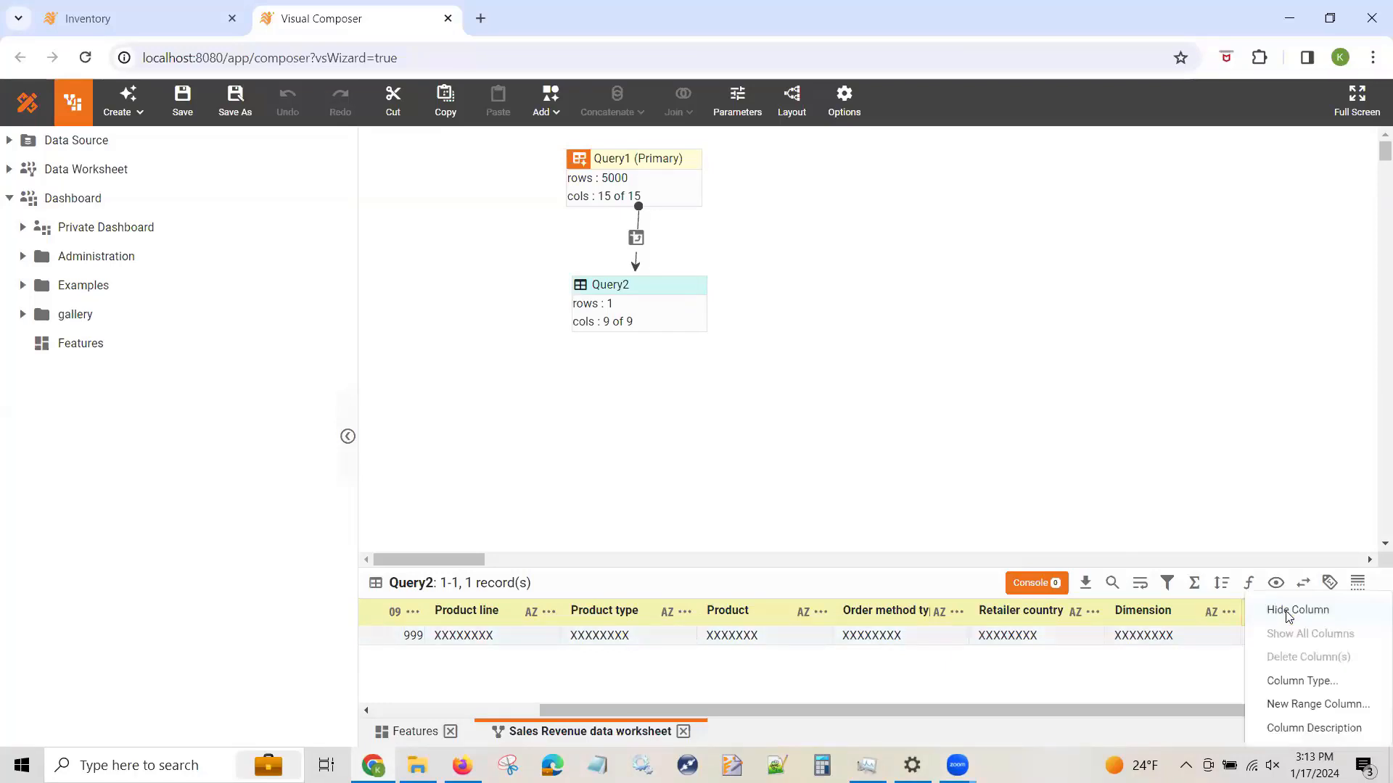
left_click(1299, 680)
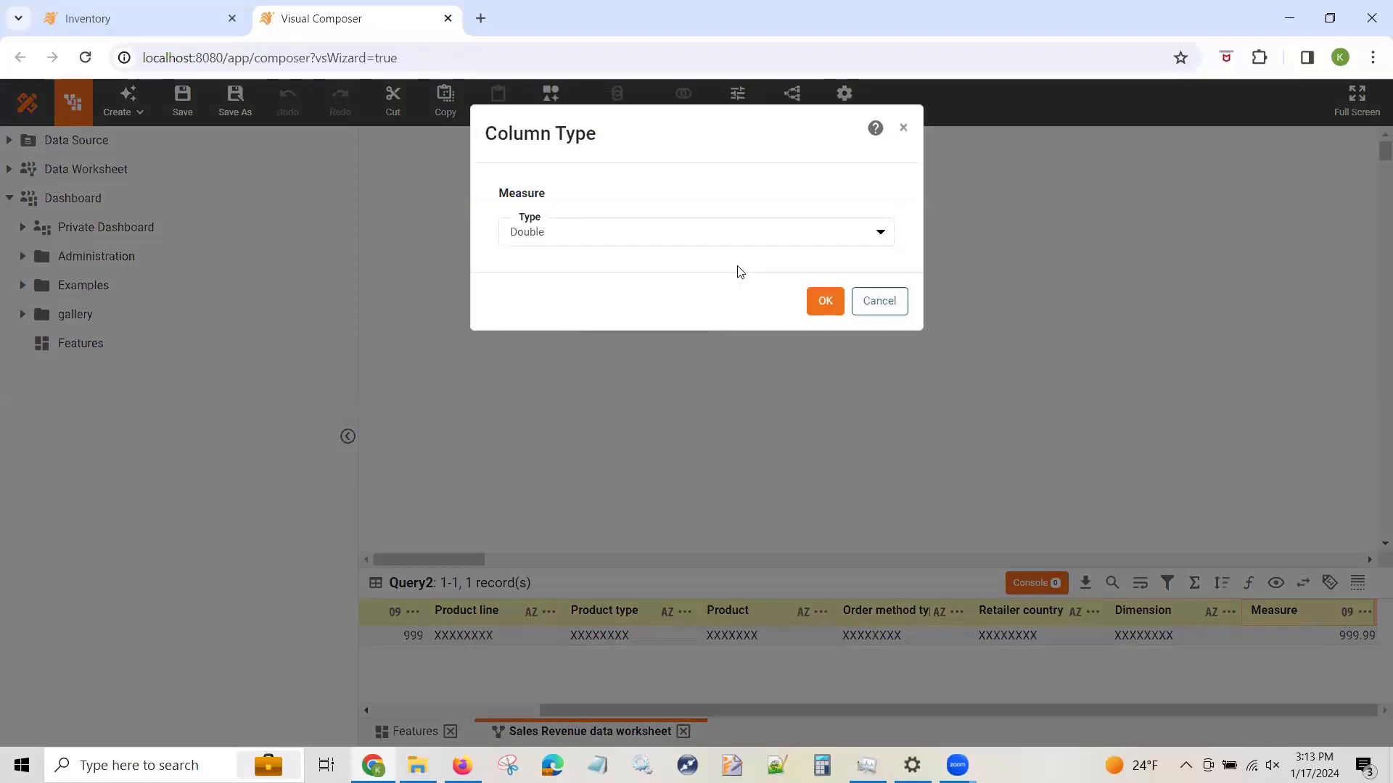
left_click(891, 303)
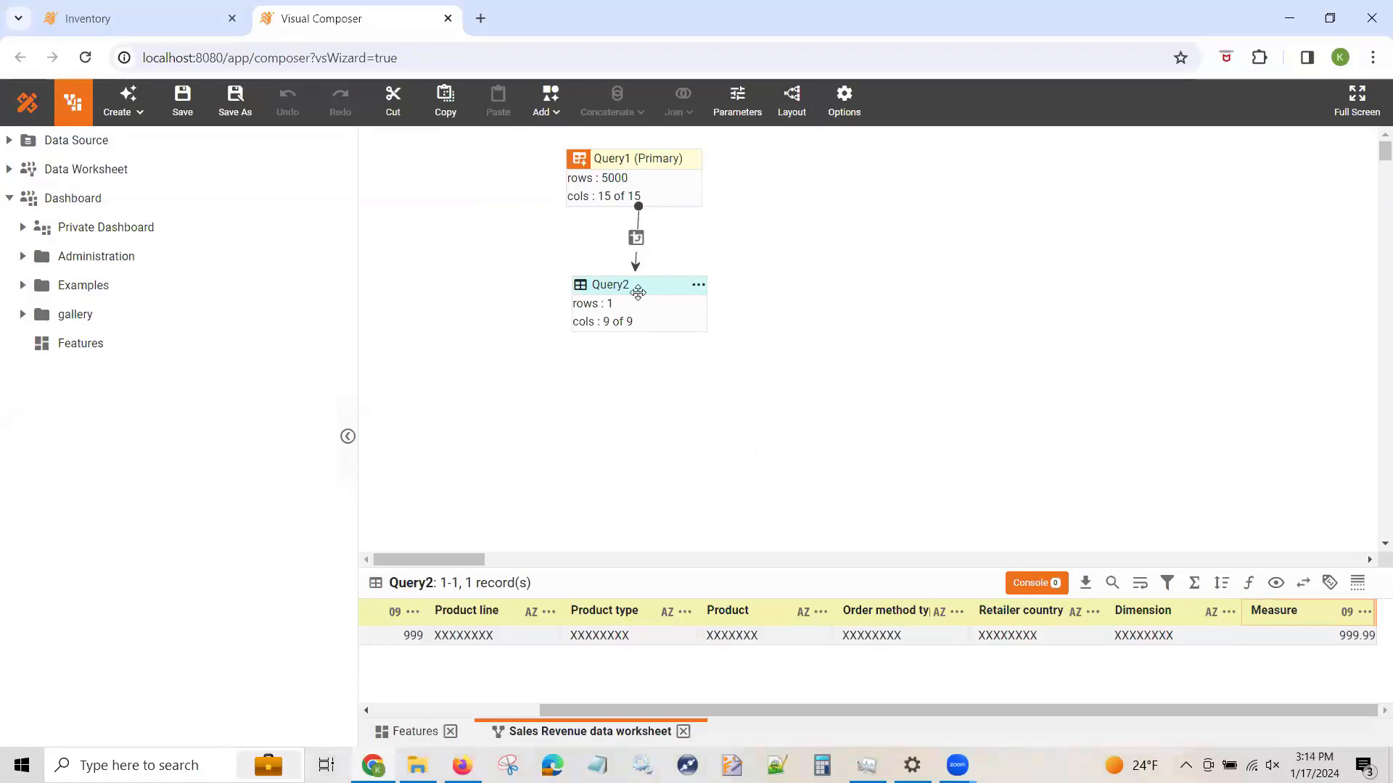
Switch to the portal, open the Features dashboard and view its Compound Growth, Details and Charts content
left_click(158, 14)
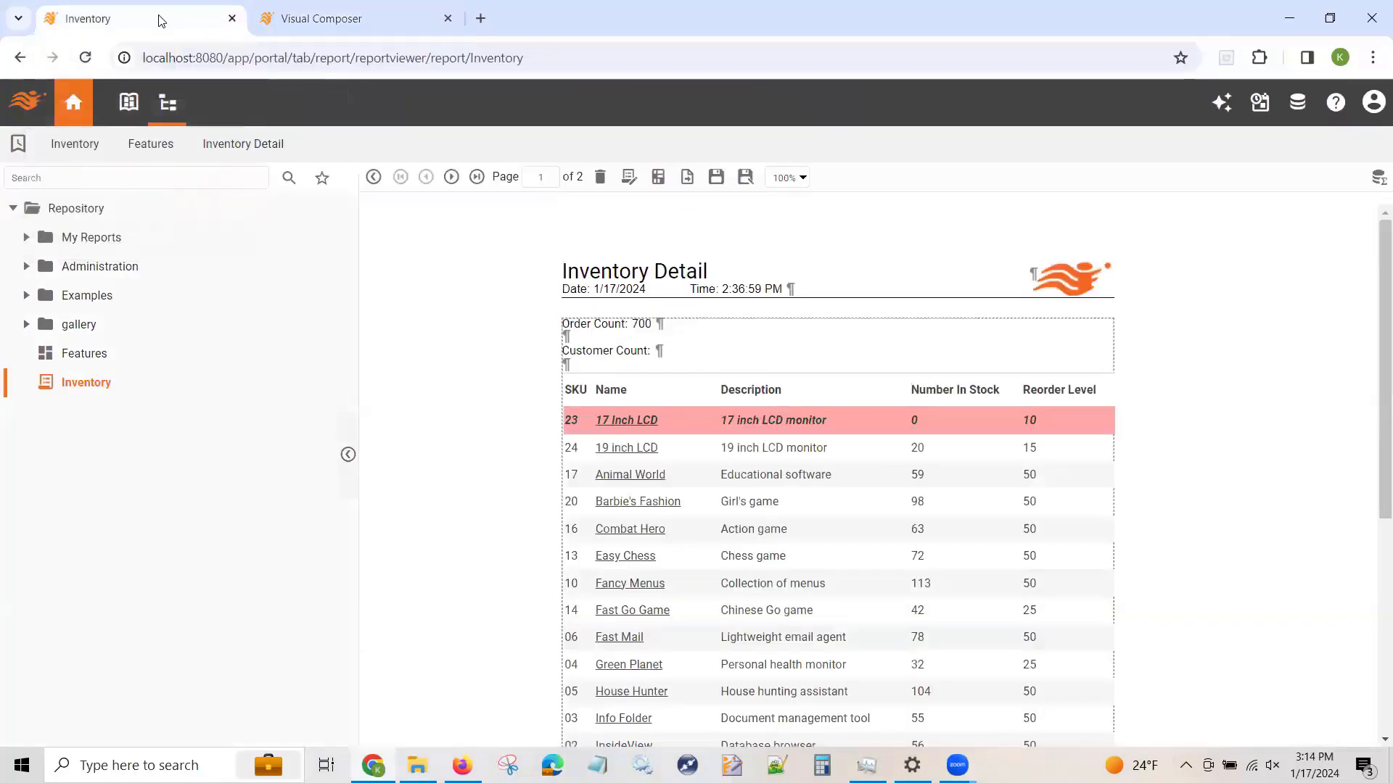
left_click(90, 355)
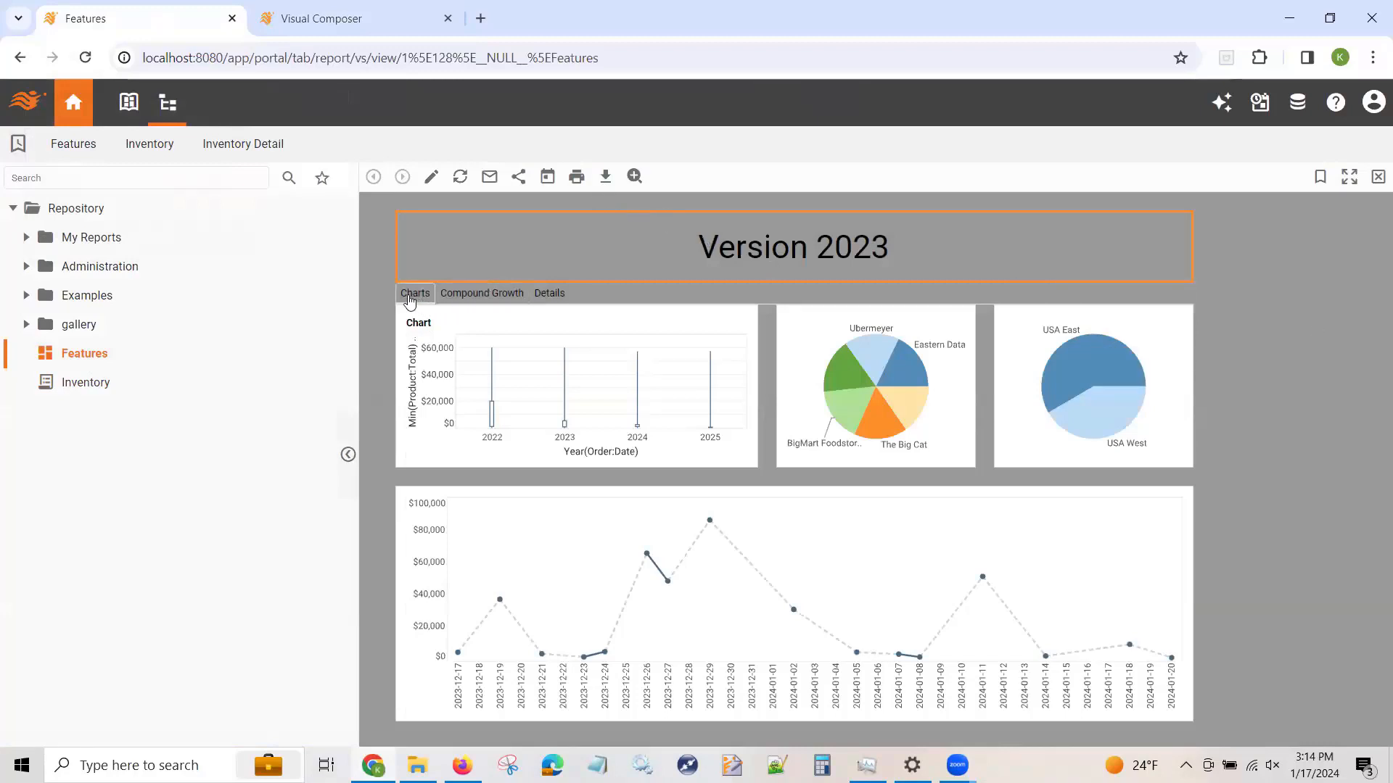
left_click(504, 294)
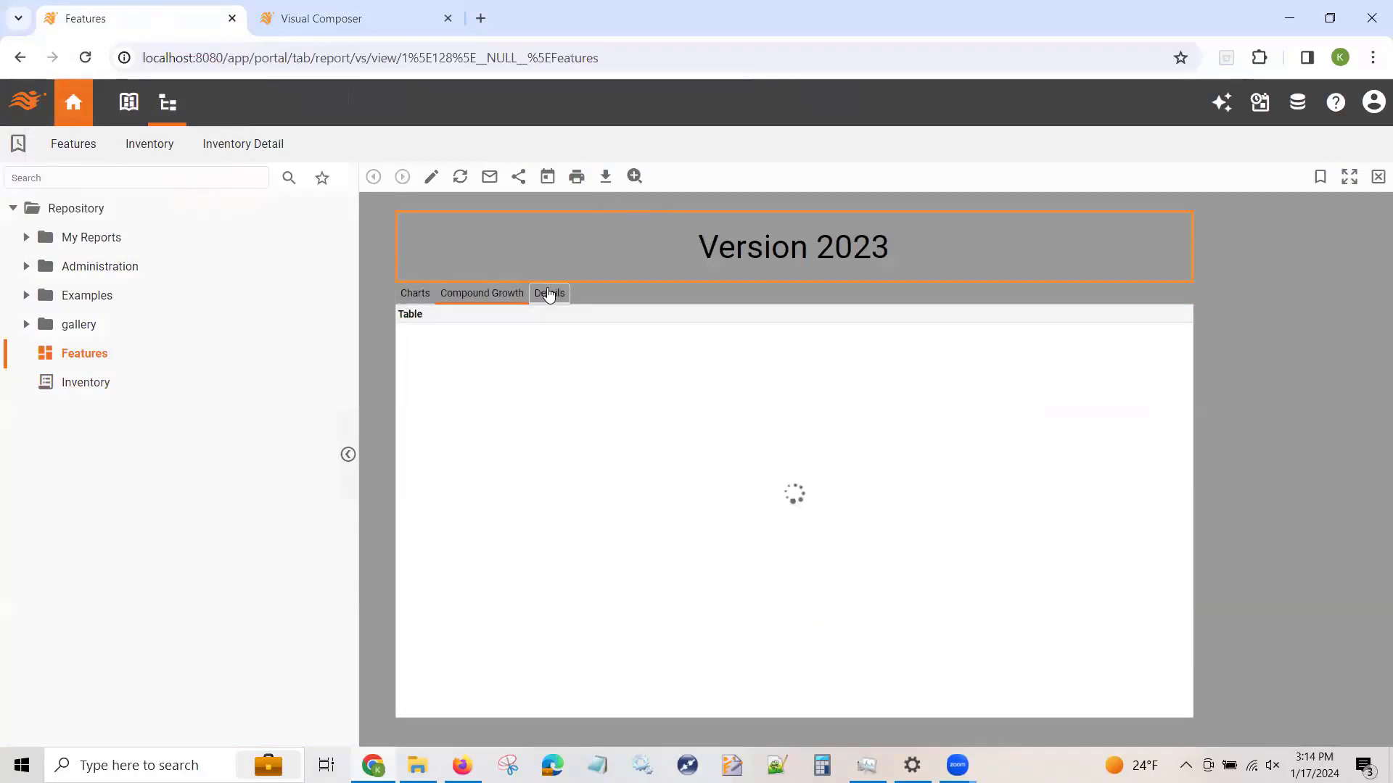
left_click(549, 294)
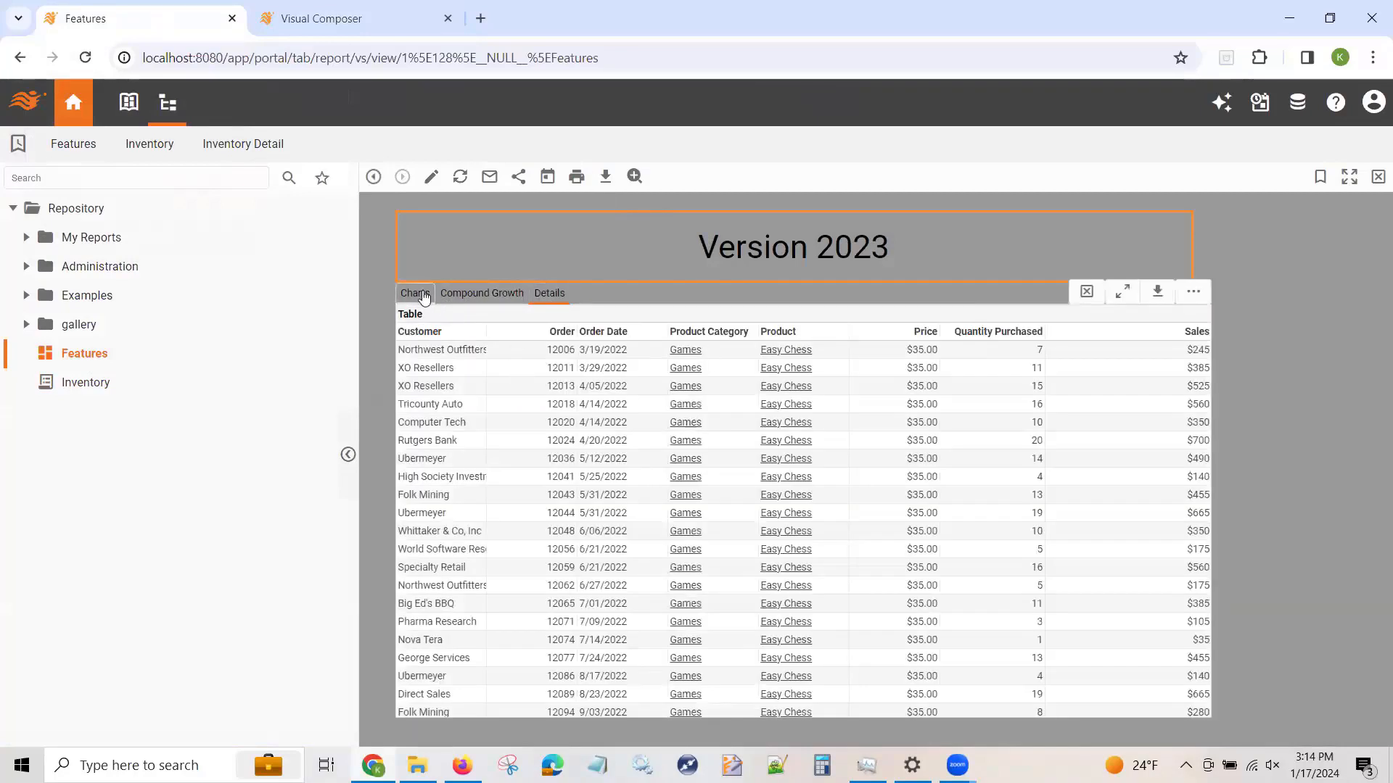
left_click(425, 297)
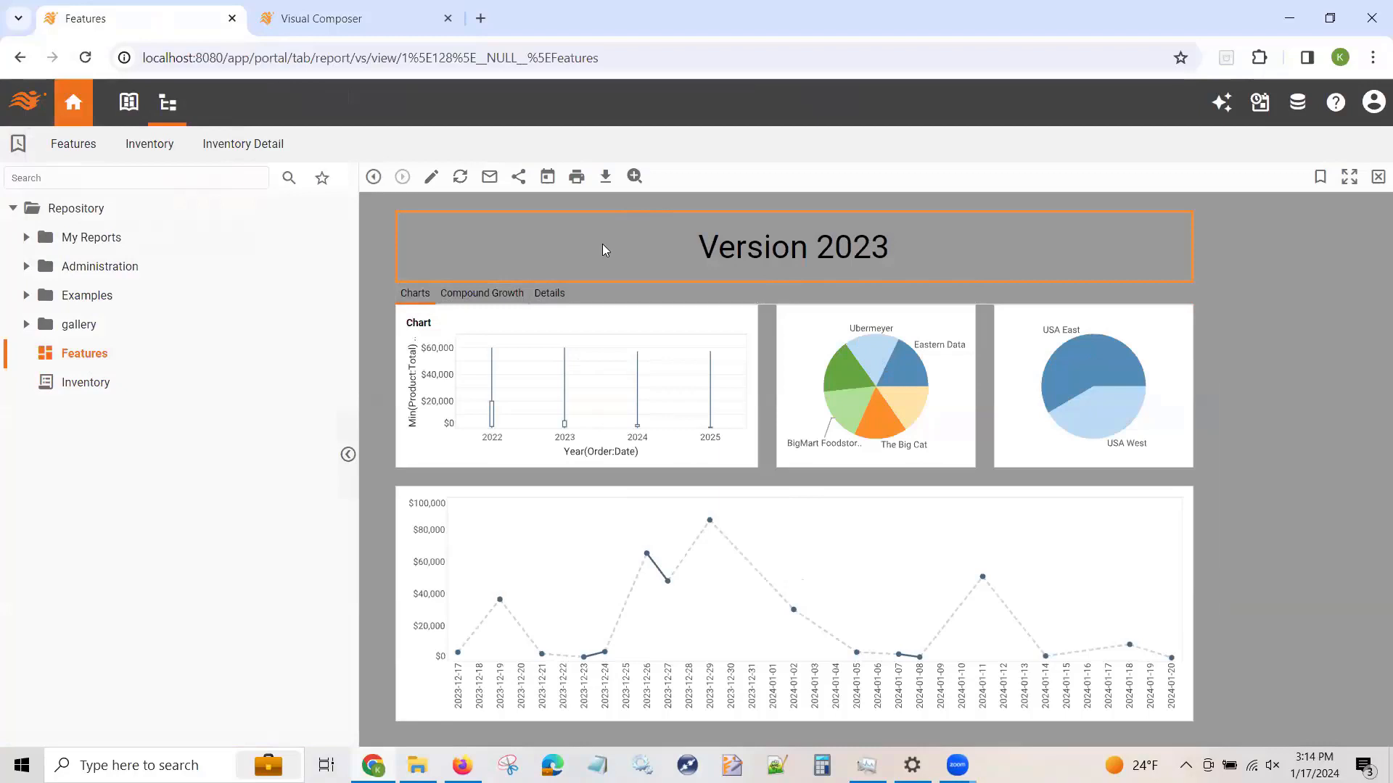
Prepare an Excel export of the Features dashboard with Export All Tabbed Tables and the (Home) bookmark, and cancel it
left_click(602, 181)
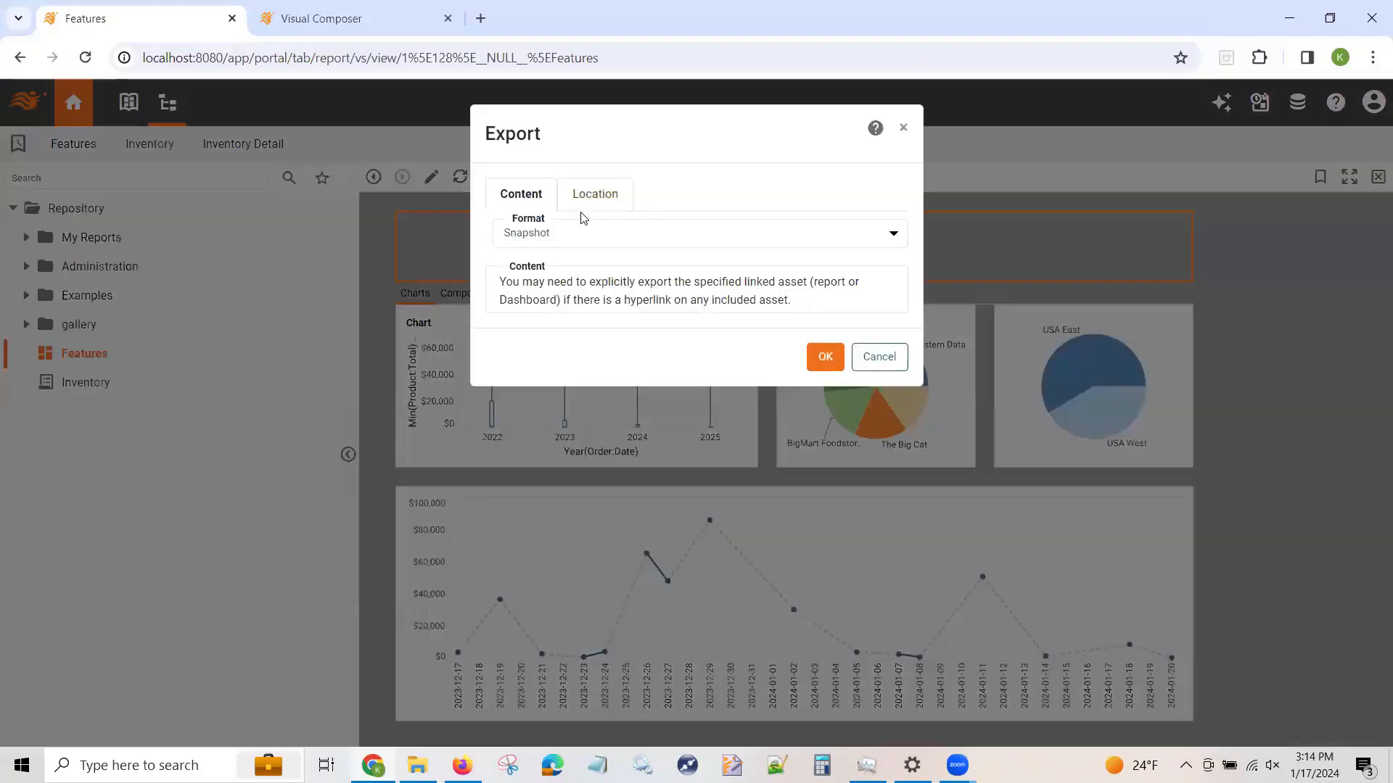
left_click(577, 239)
left_click(564, 253)
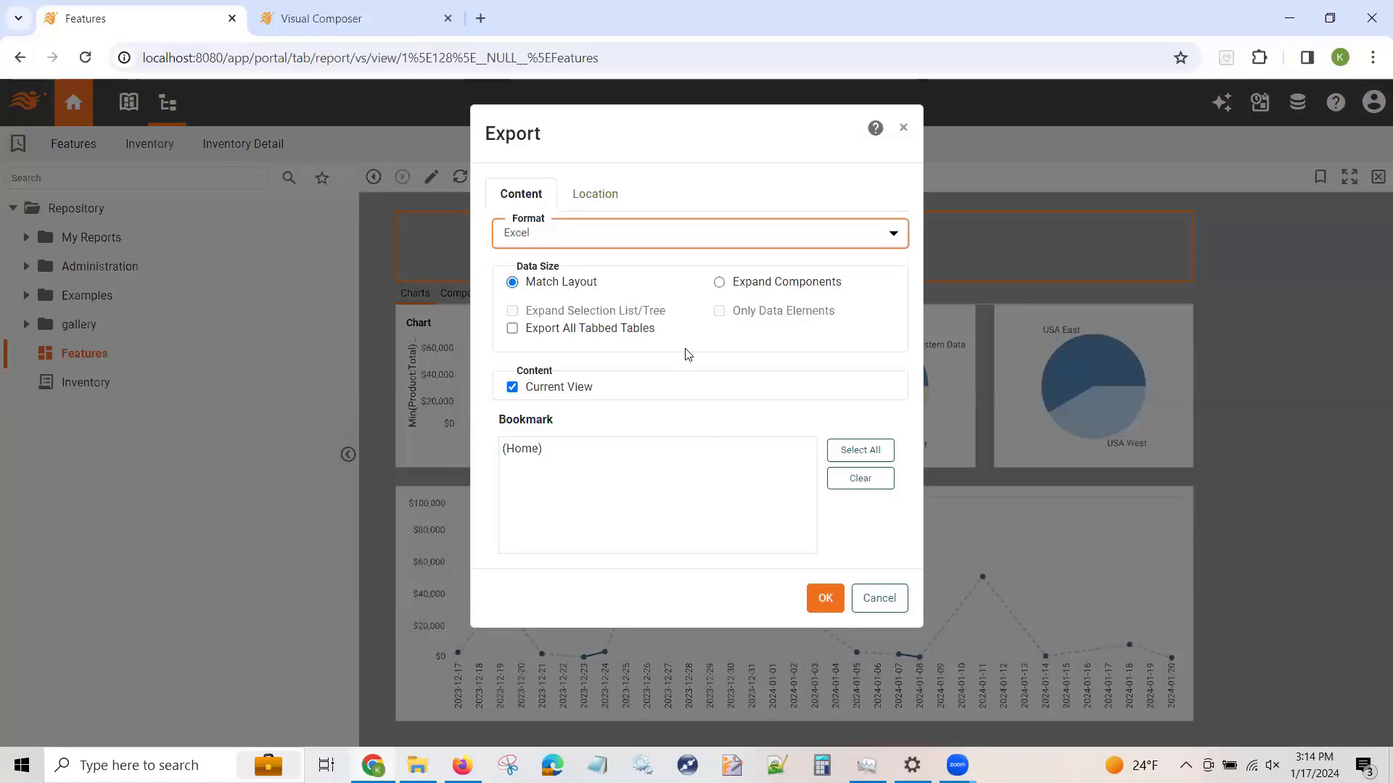
left_click(615, 330)
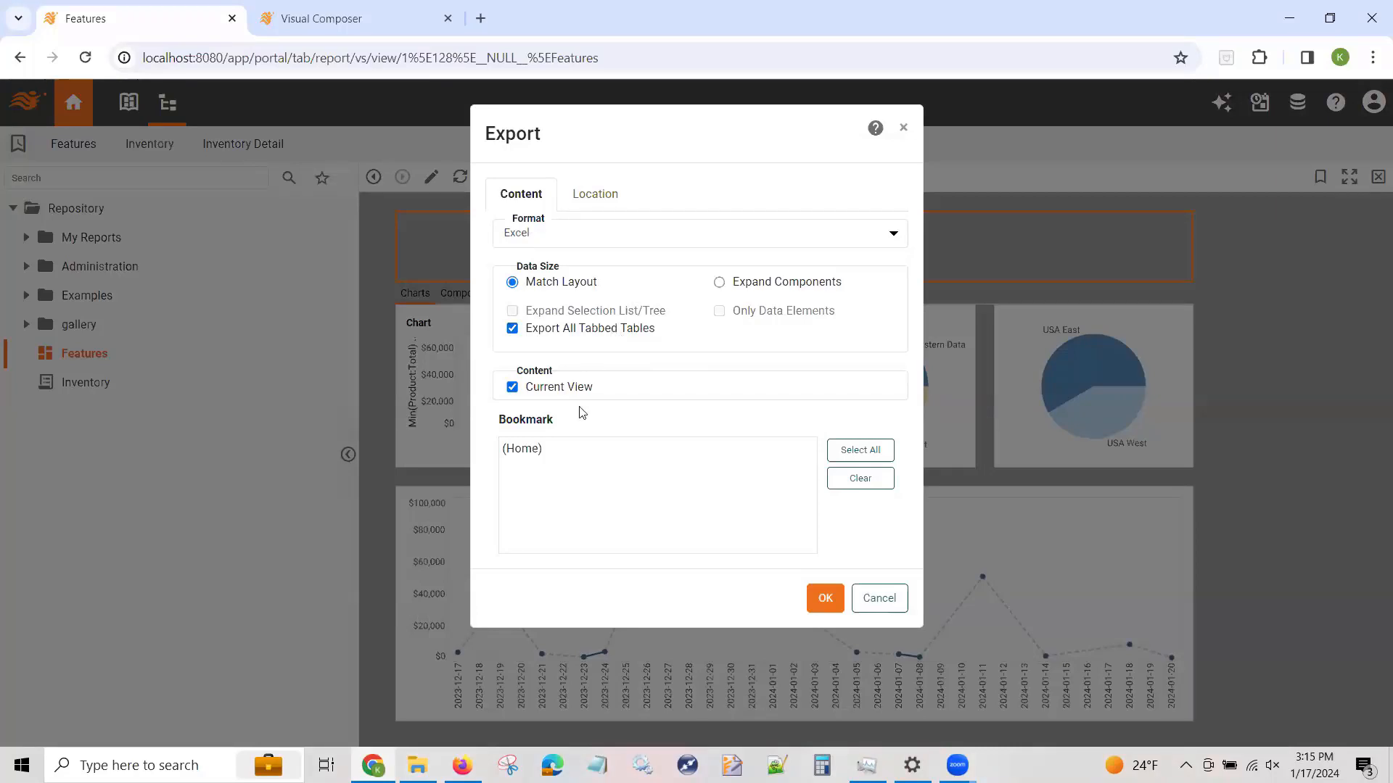
left_click(542, 450)
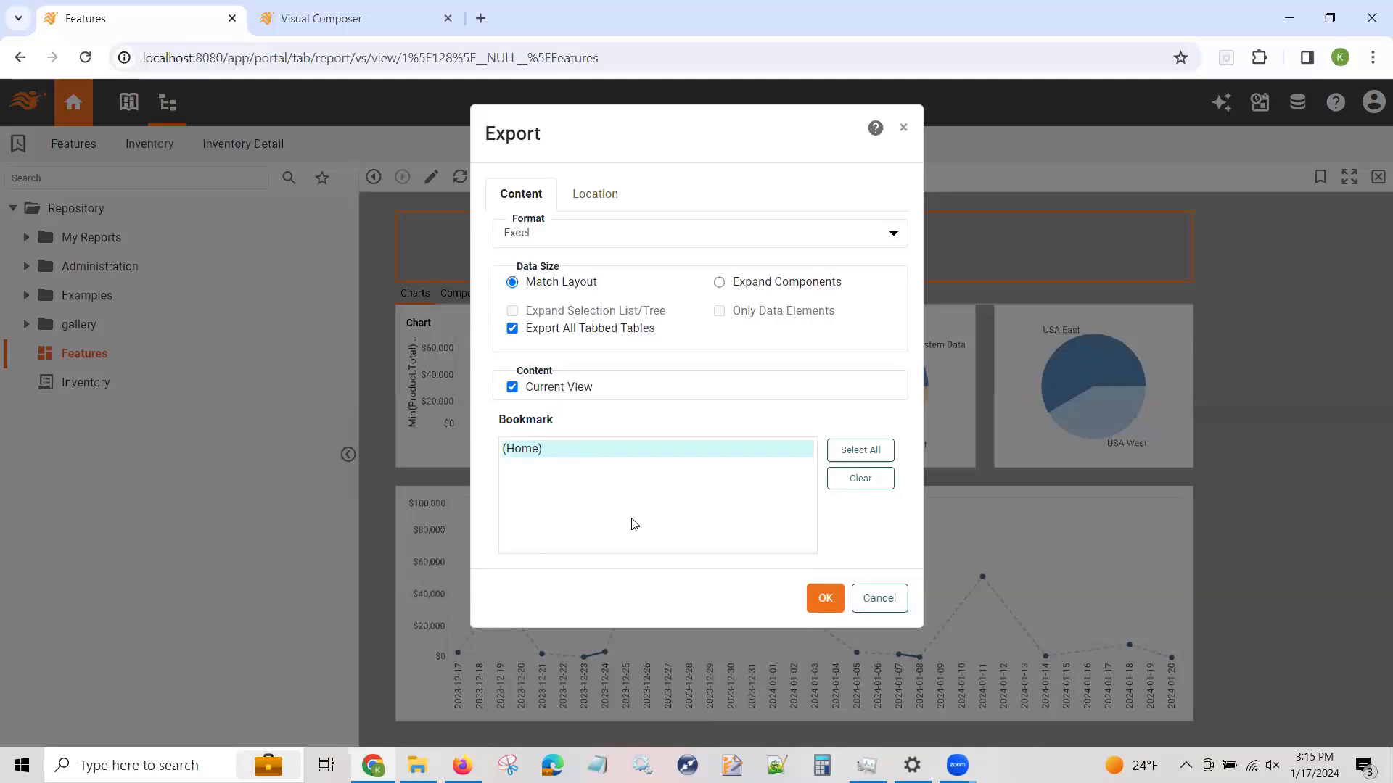
left_click(875, 607)
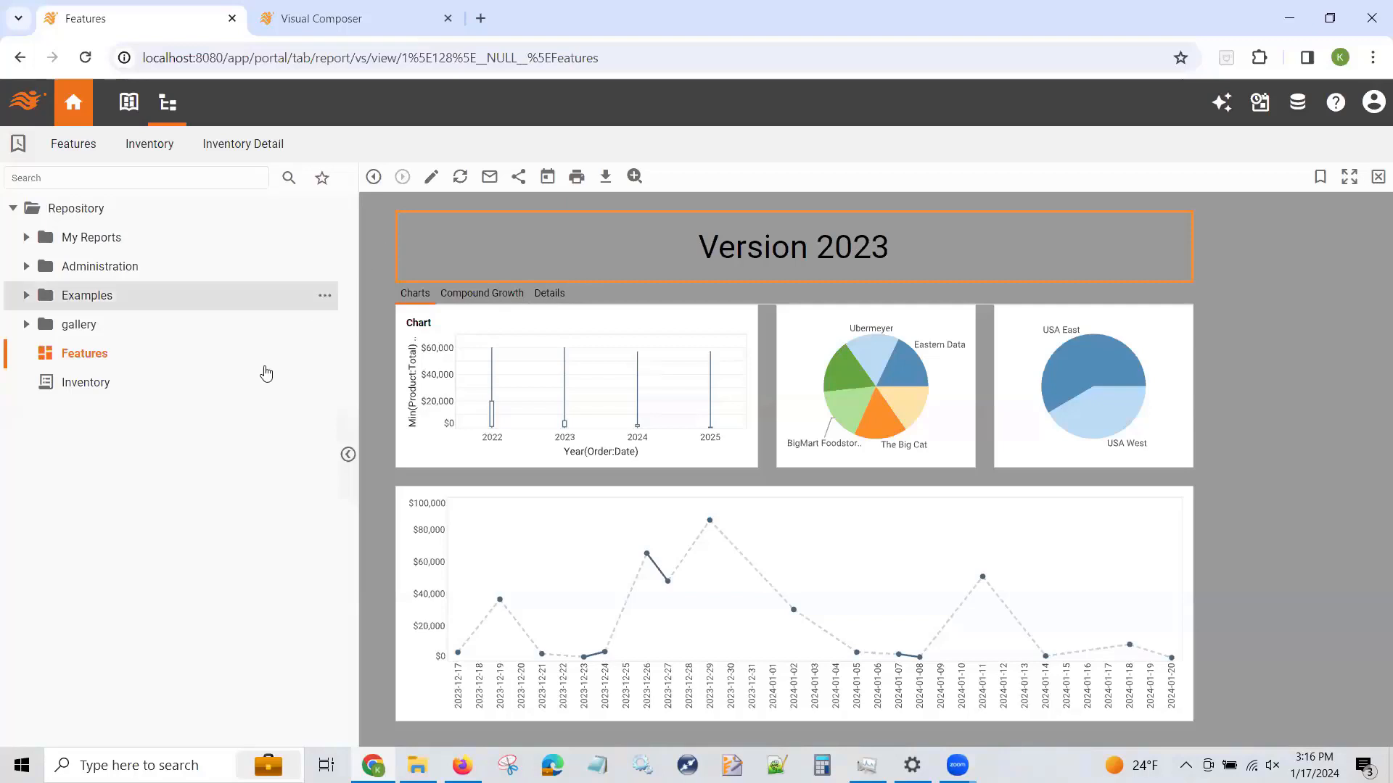
Open the Inventory report for editing and insert a text element right after the Customer Count label
left_click(95, 392)
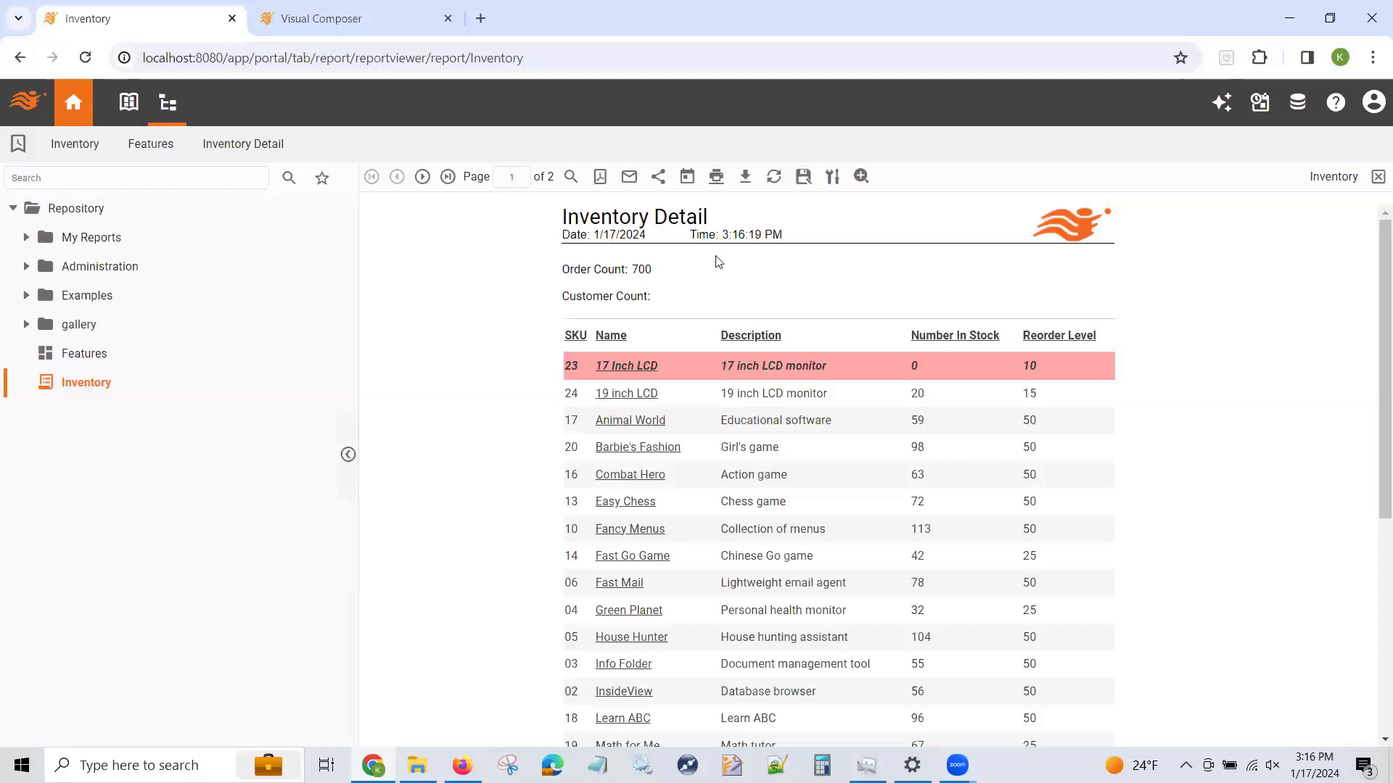
left_click(831, 177)
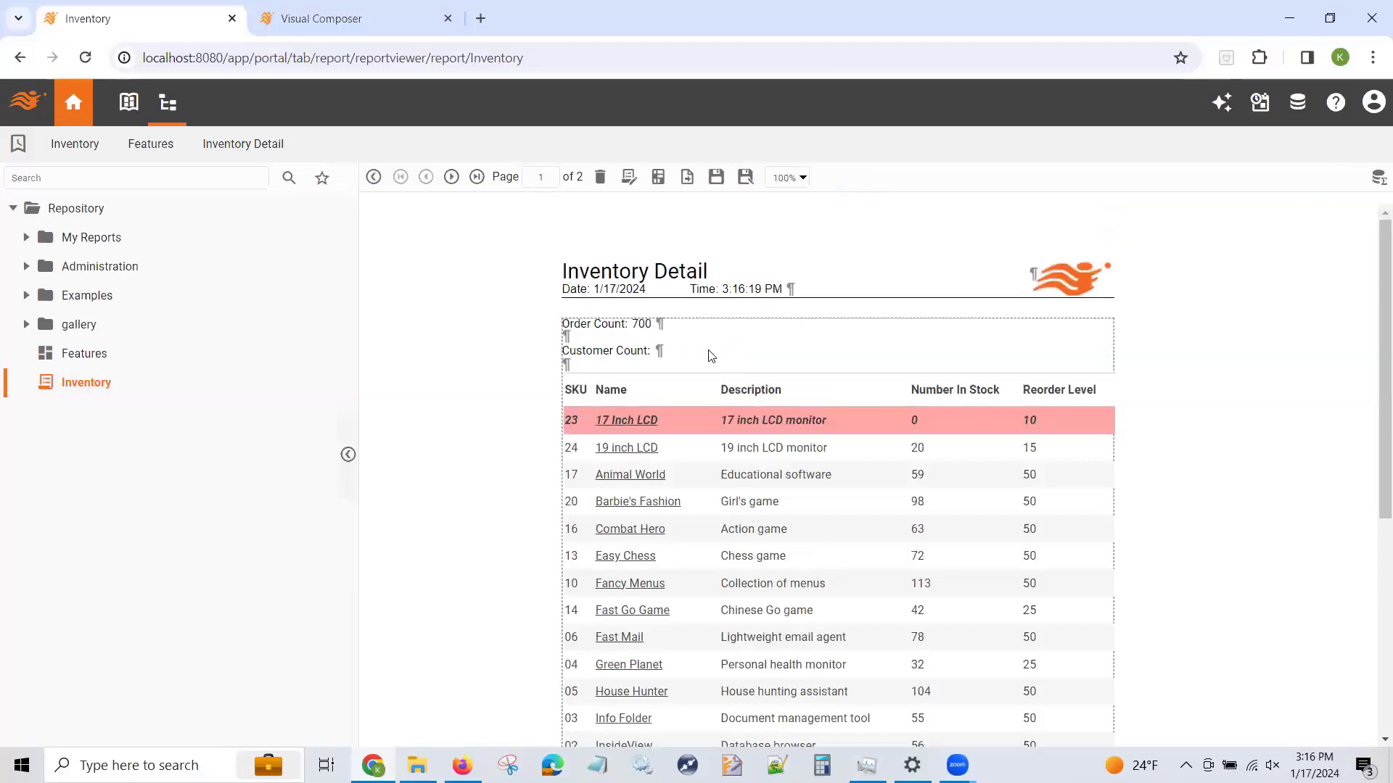
left_click(660, 352)
right_click(659, 352)
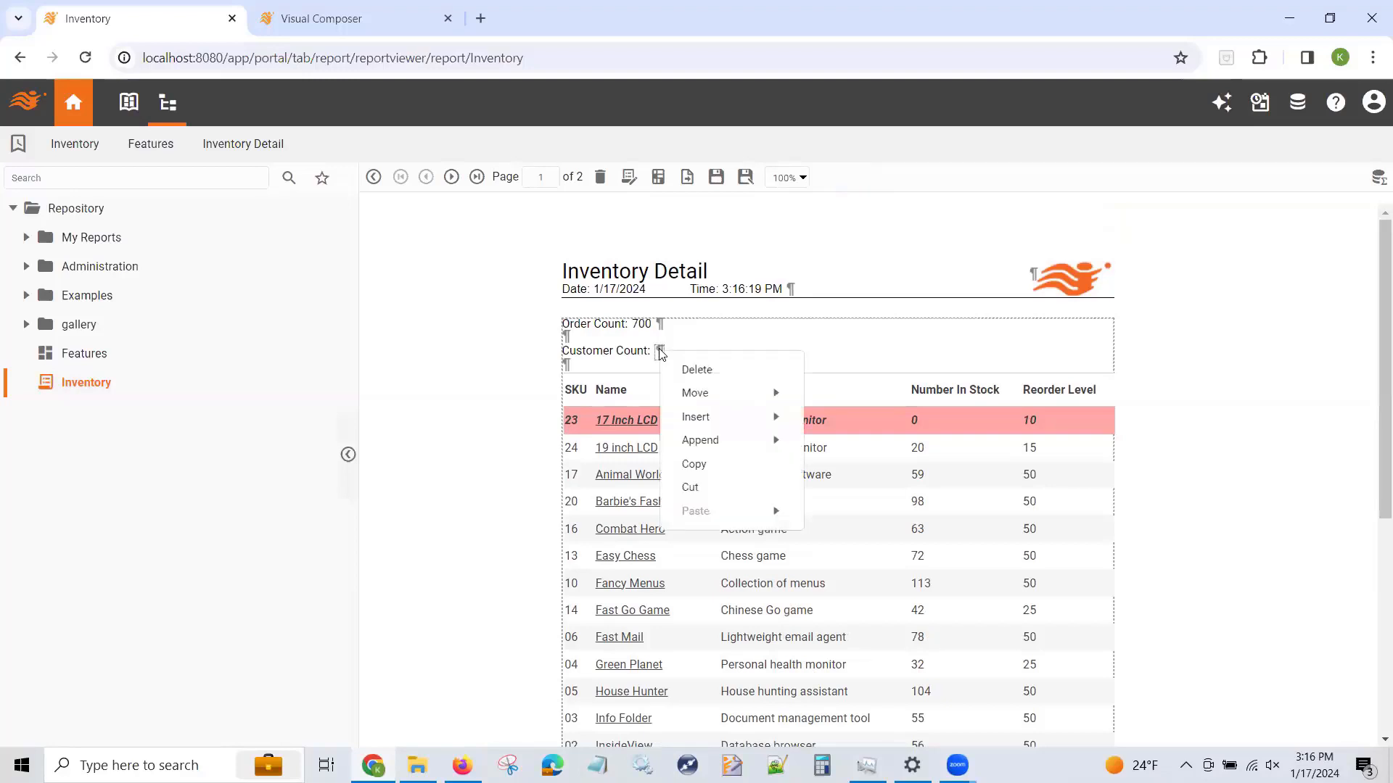
mouse_move(700, 417)
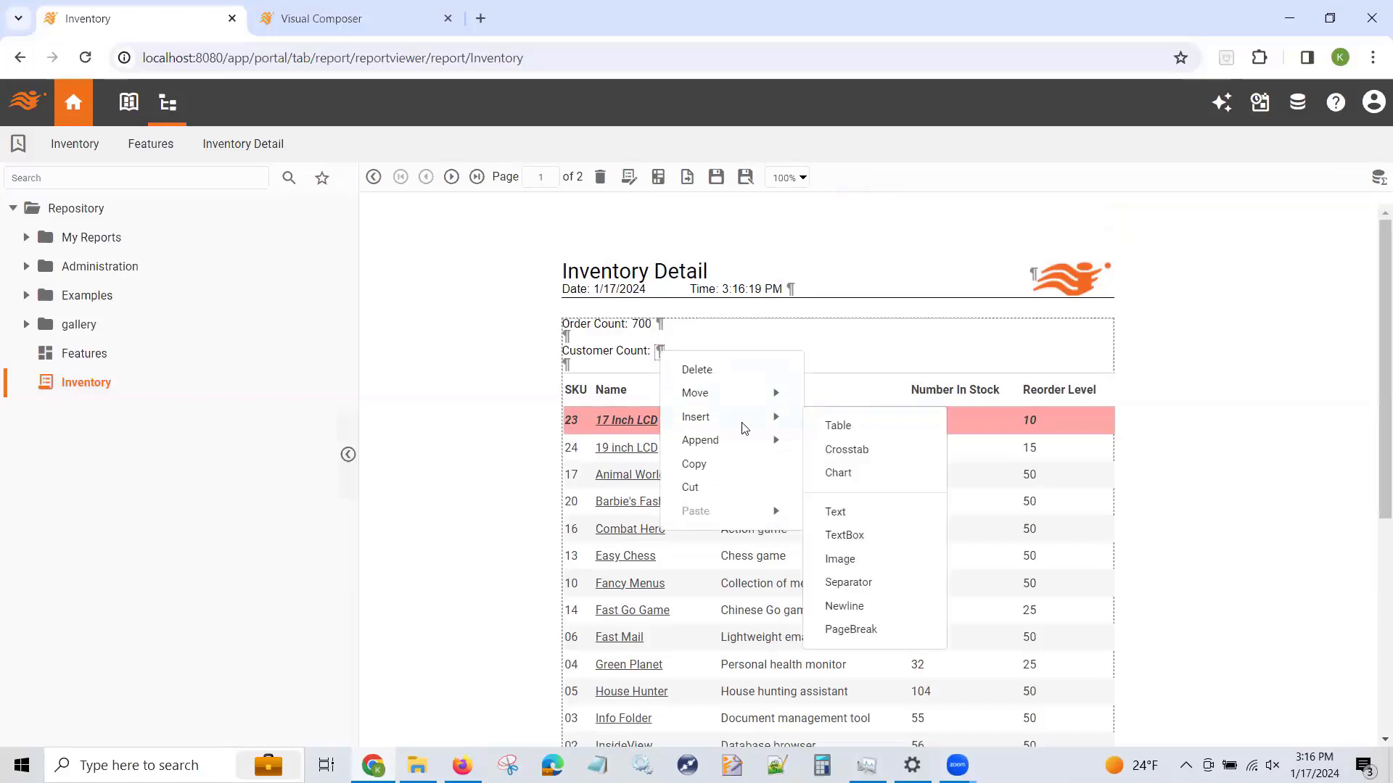
left_click(861, 510)
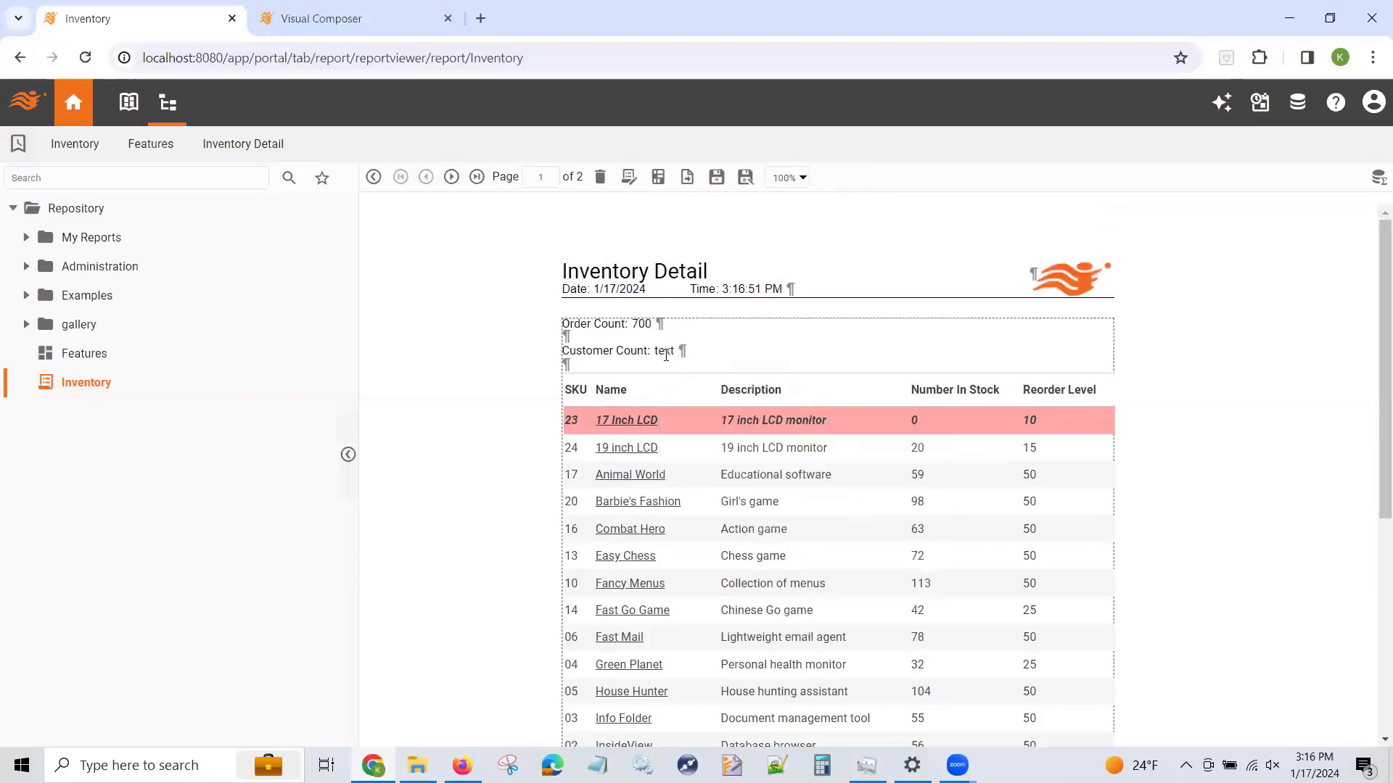
Bind the new text element to the Order Model of the Orders data source under Examples
right_click(666, 356)
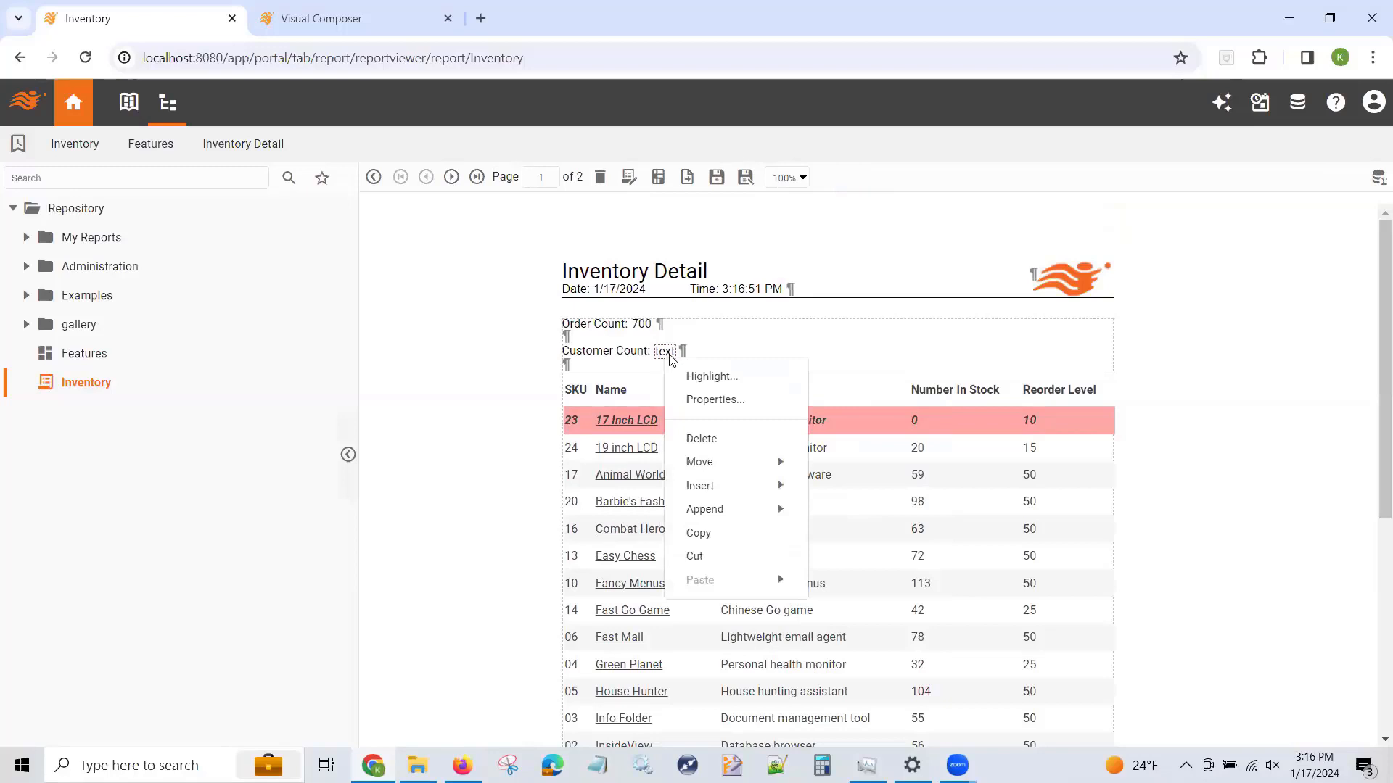
left_click(699, 401)
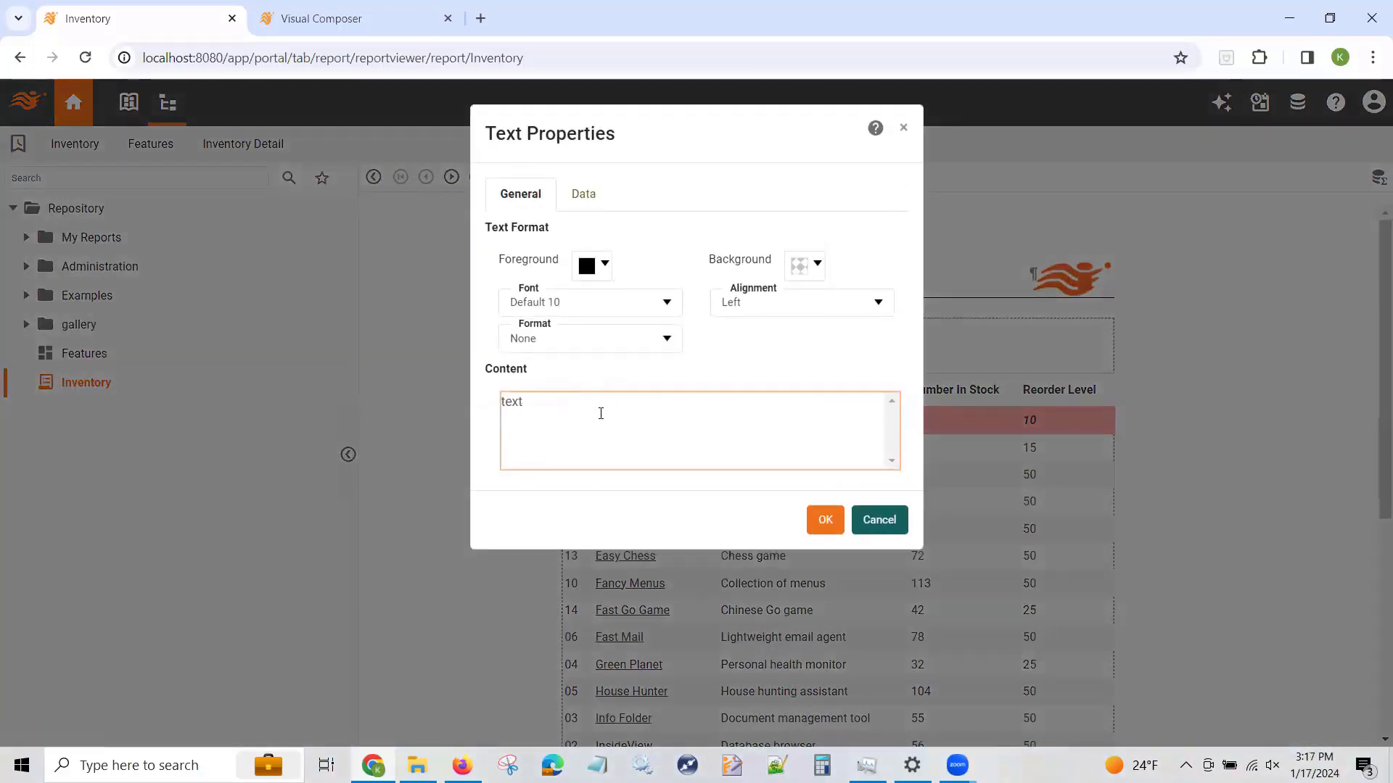
left_click(582, 193)
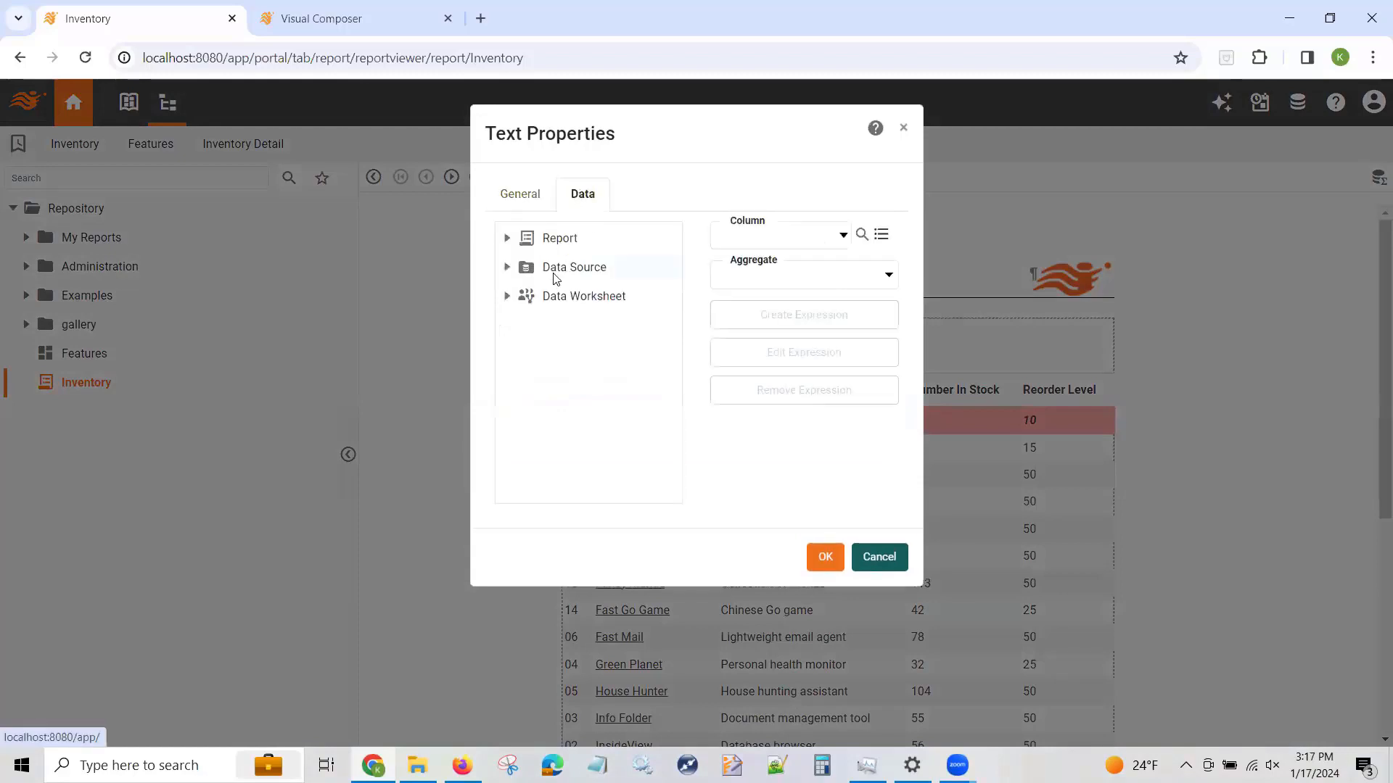
left_click(508, 269)
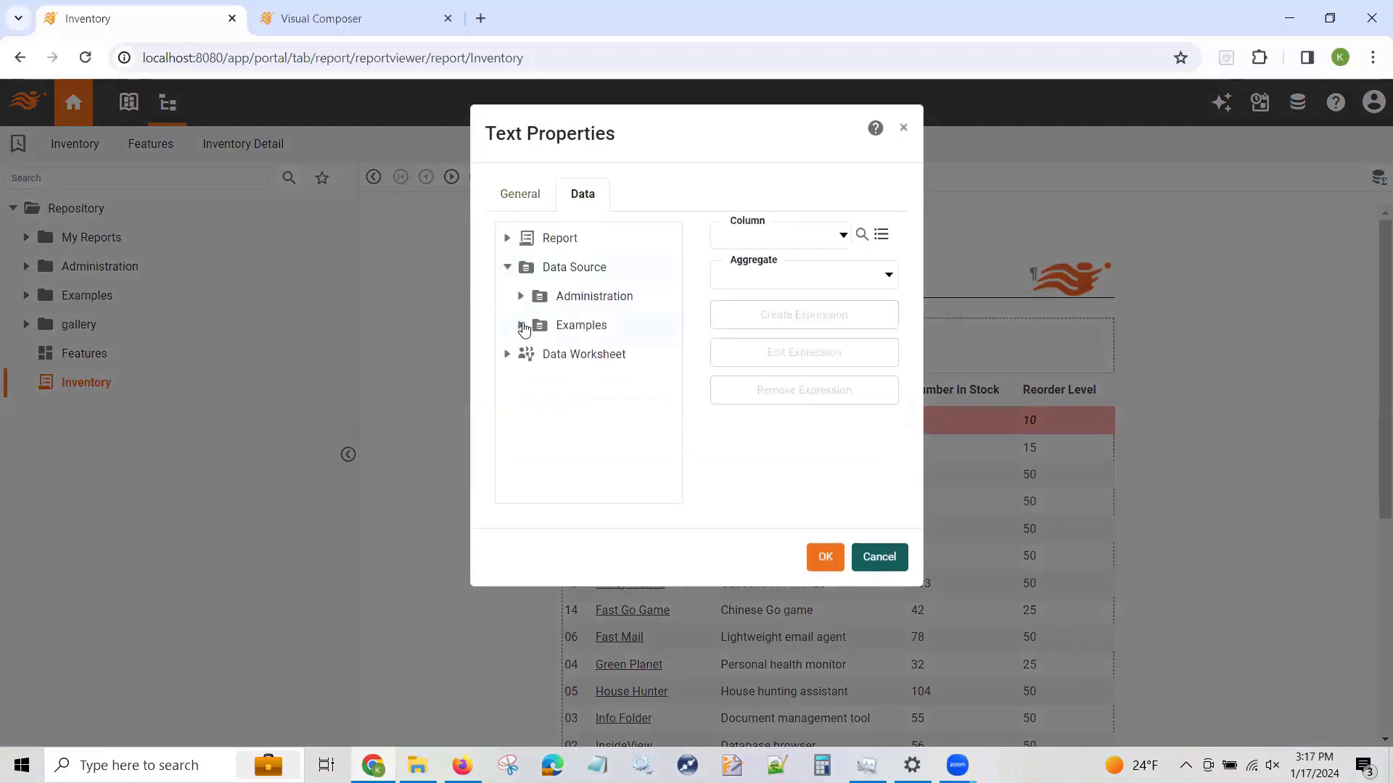
left_click(521, 325)
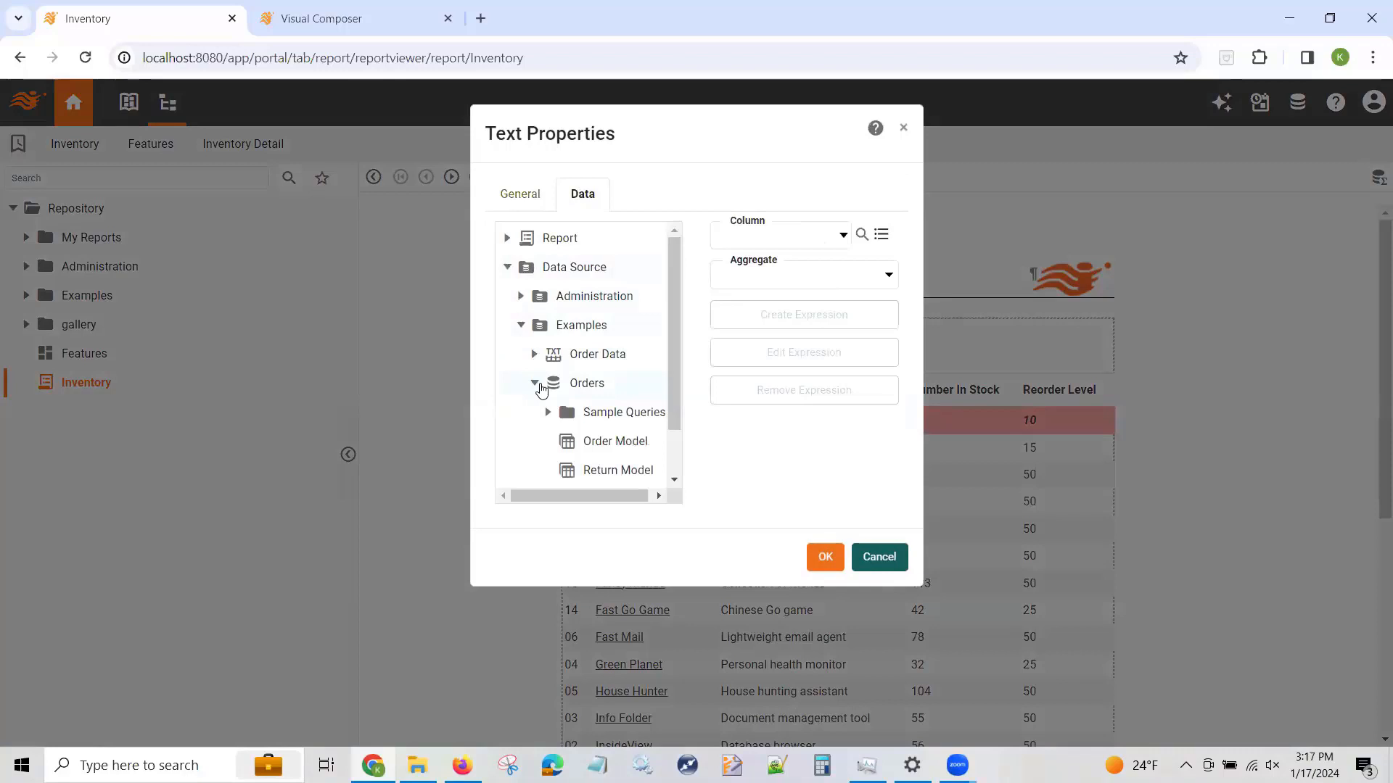
left_click(622, 444)
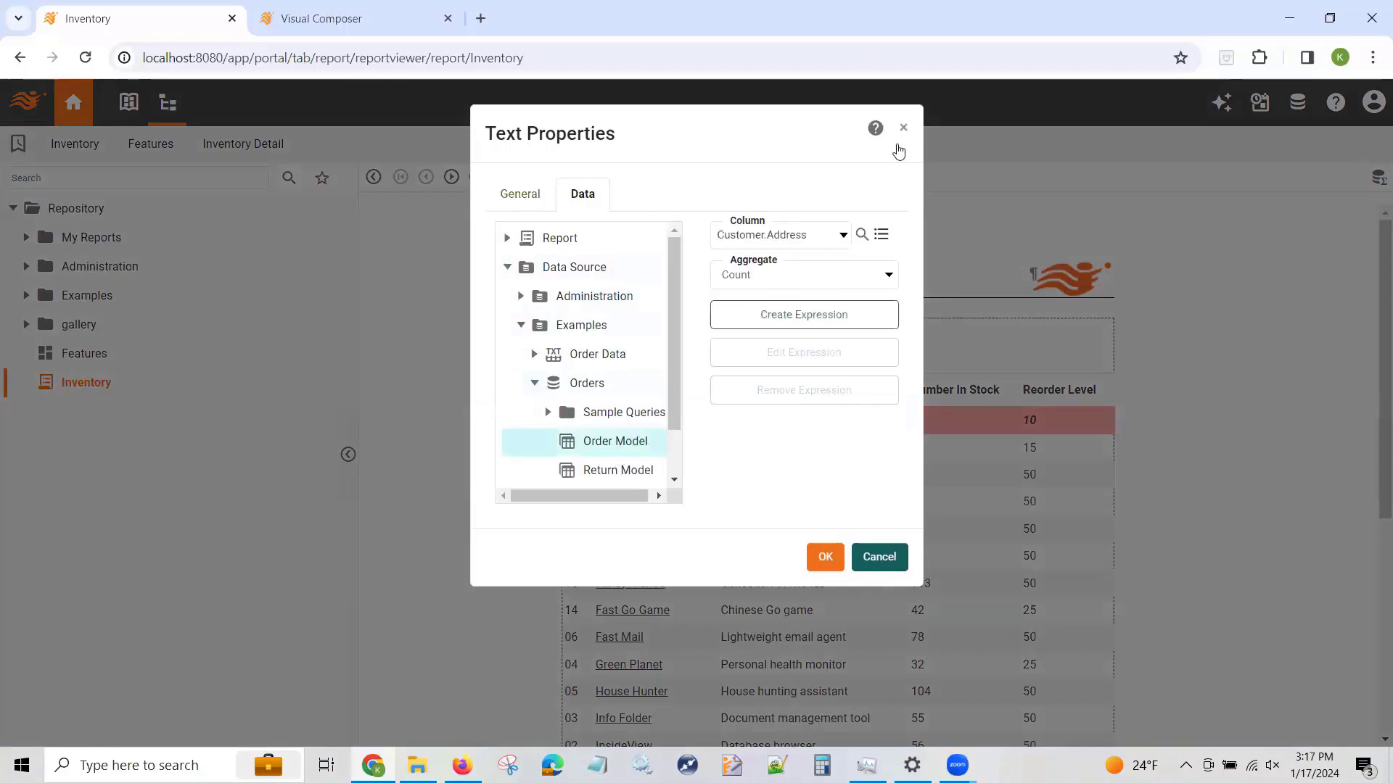
Set the text element's column to Customer.Company with the Distinct Count aggregate, apply it and save the report
left_click(794, 246)
left_click(774, 298)
left_click(777, 276)
left_click(762, 377)
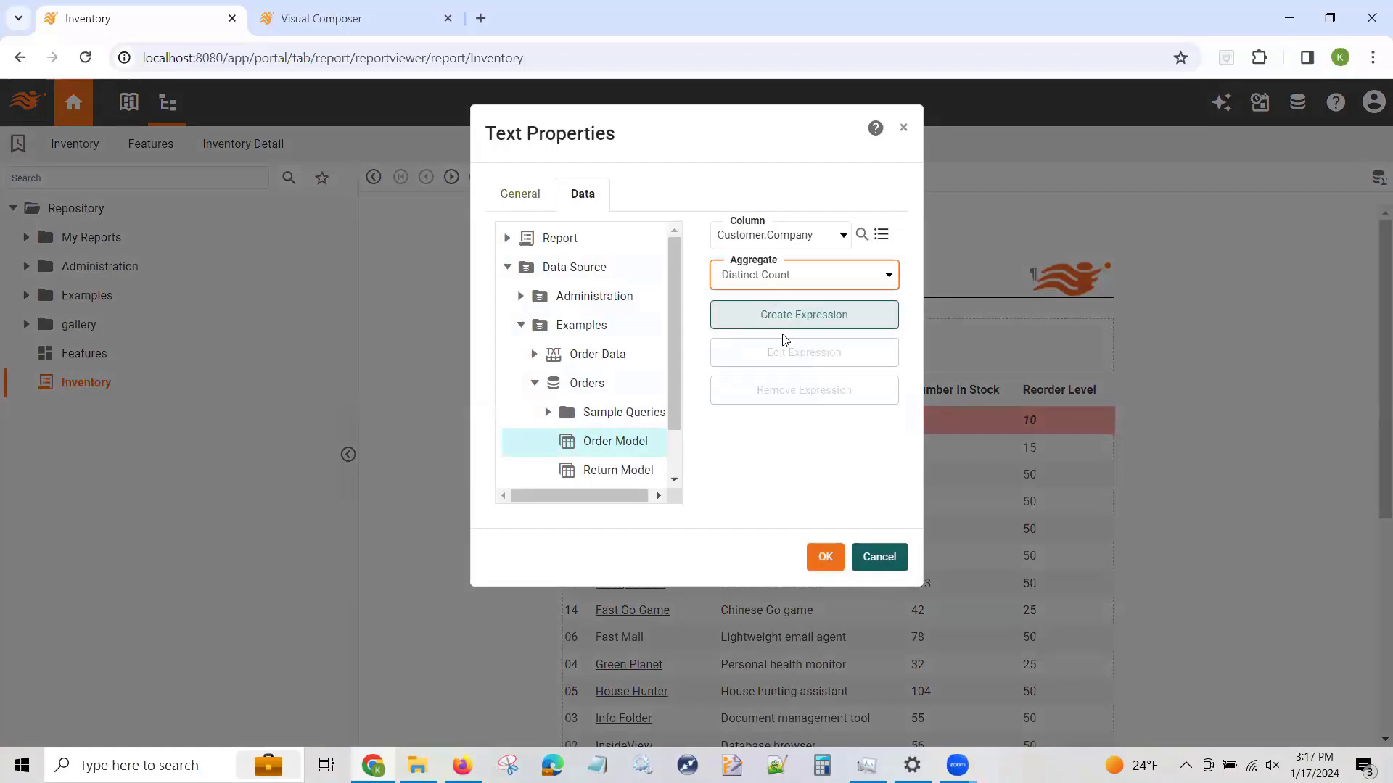
left_click(832, 555)
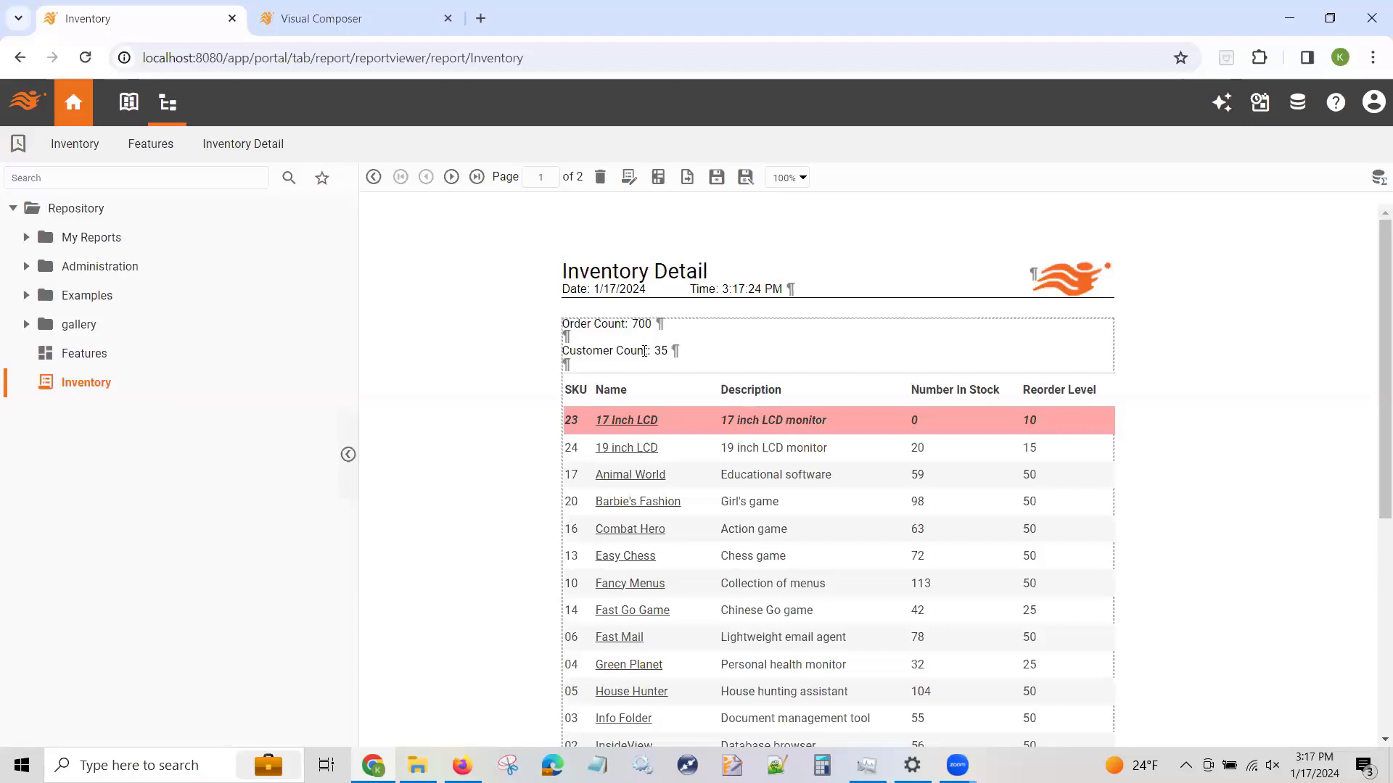
left_click(717, 183)
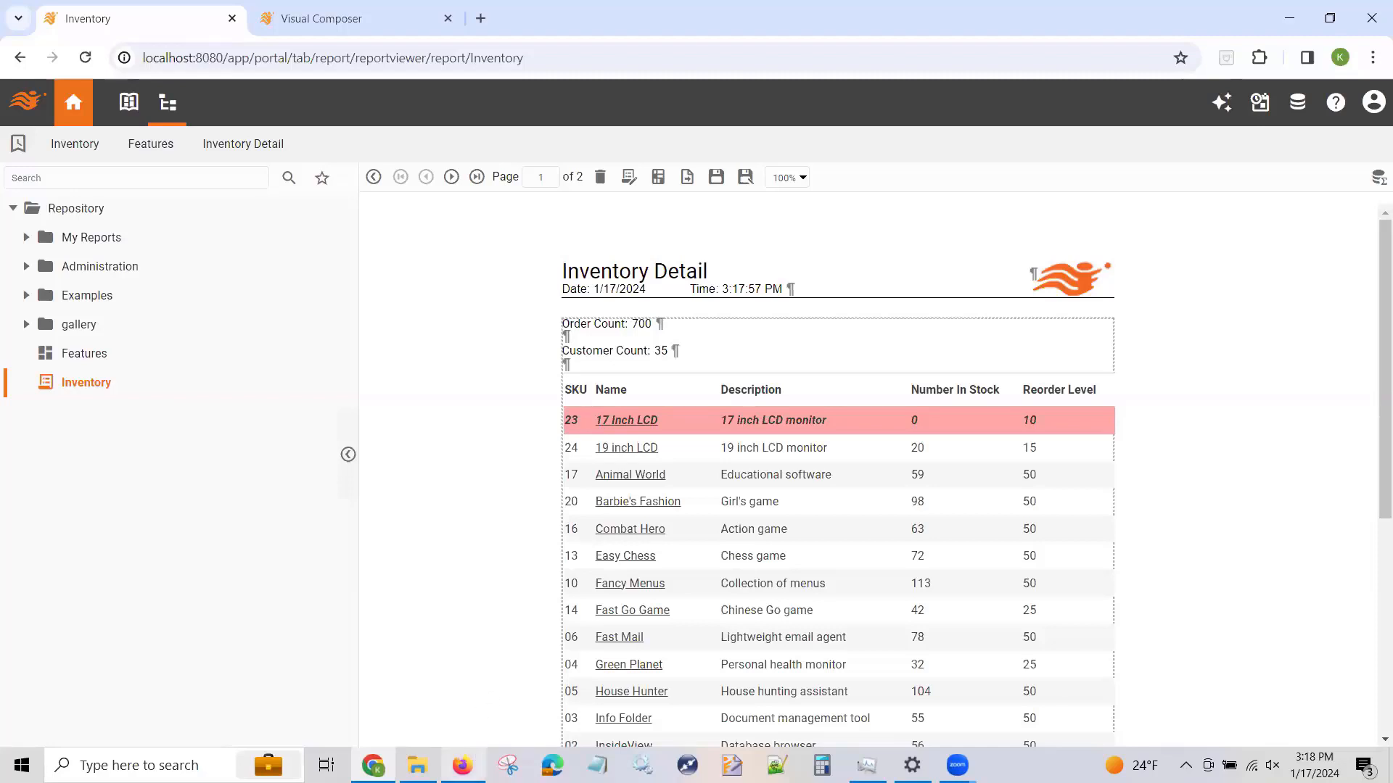
Switch to the Firefox window showing the charts.html page
mouse_move(463, 765)
left_click(483, 736)
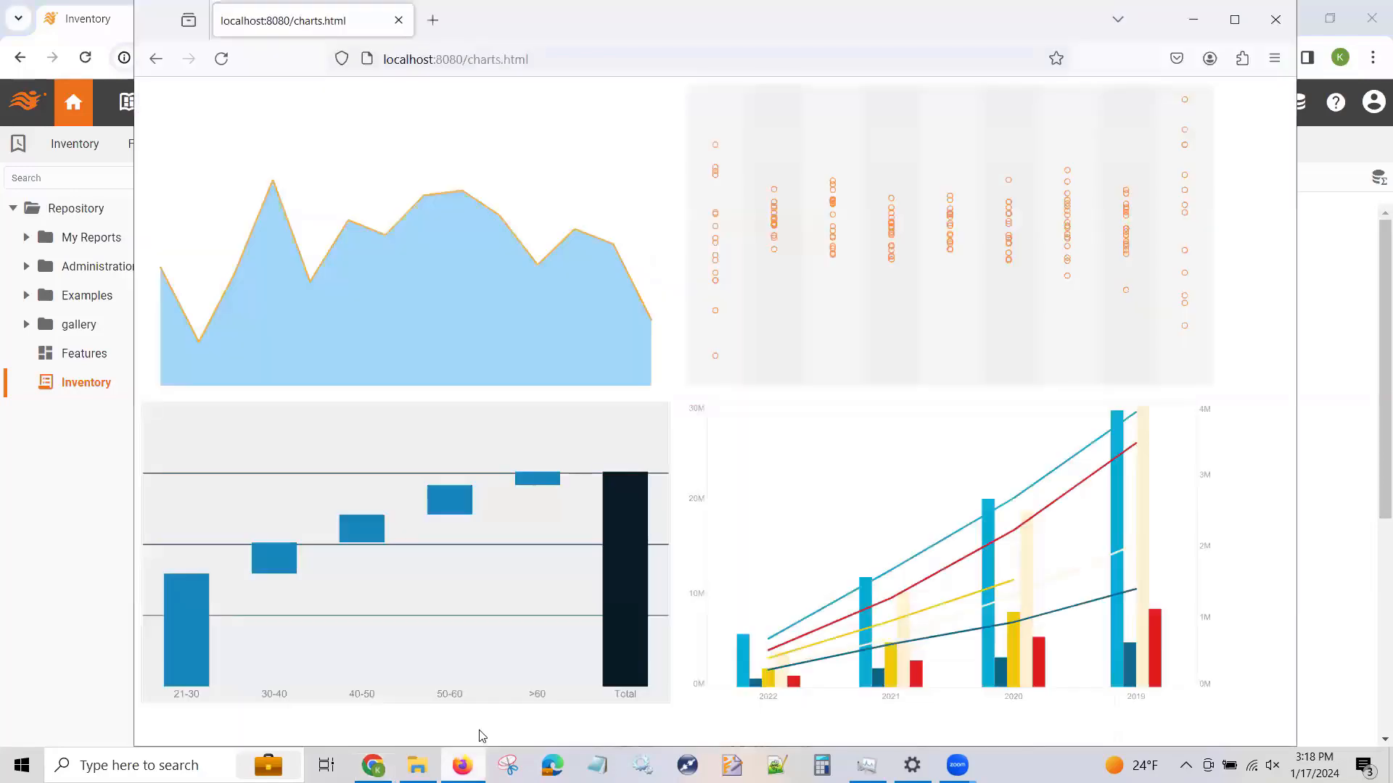